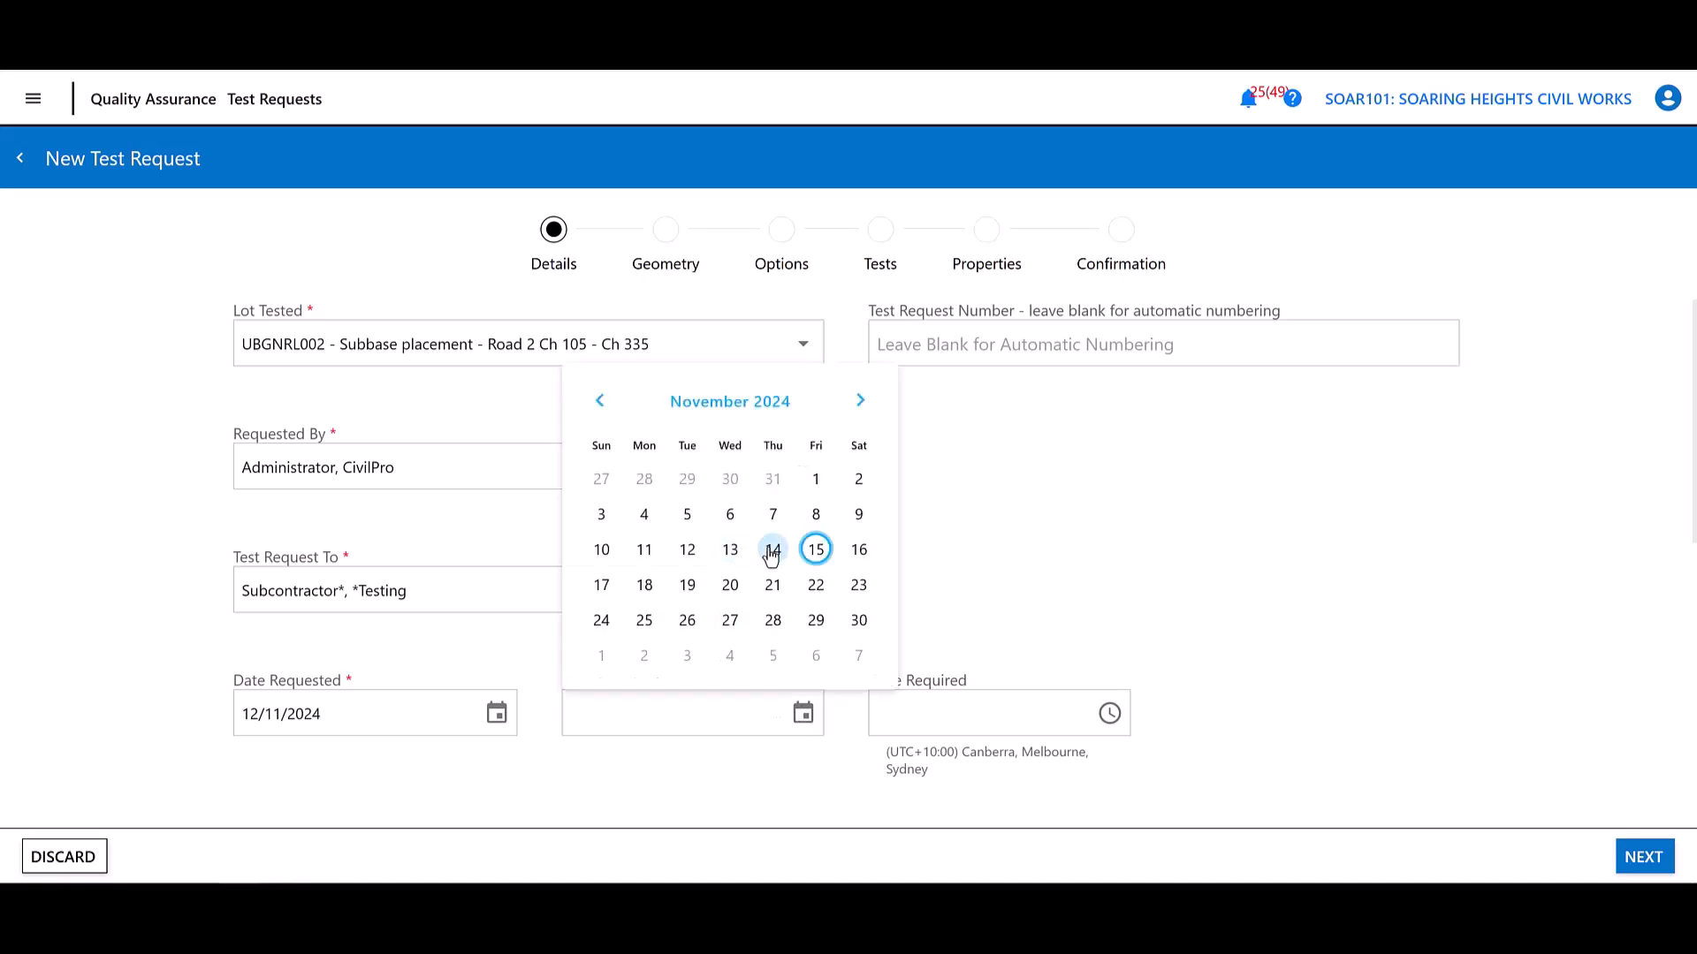
- Set the required date to 15 November 2024, describe the request as "Subgrade testing of placed backfill", and proceed to the geometry stage
{"action": "left_click", "coordinate": [813, 551]}
{"action": "scroll", "coordinate": [1269, 603], "scroll_direction": "down", "scroll_amount": 6}
{"action": "left_click", "coordinate": [349, 353]}
{"action": "type", "text": "Subgrade test"}
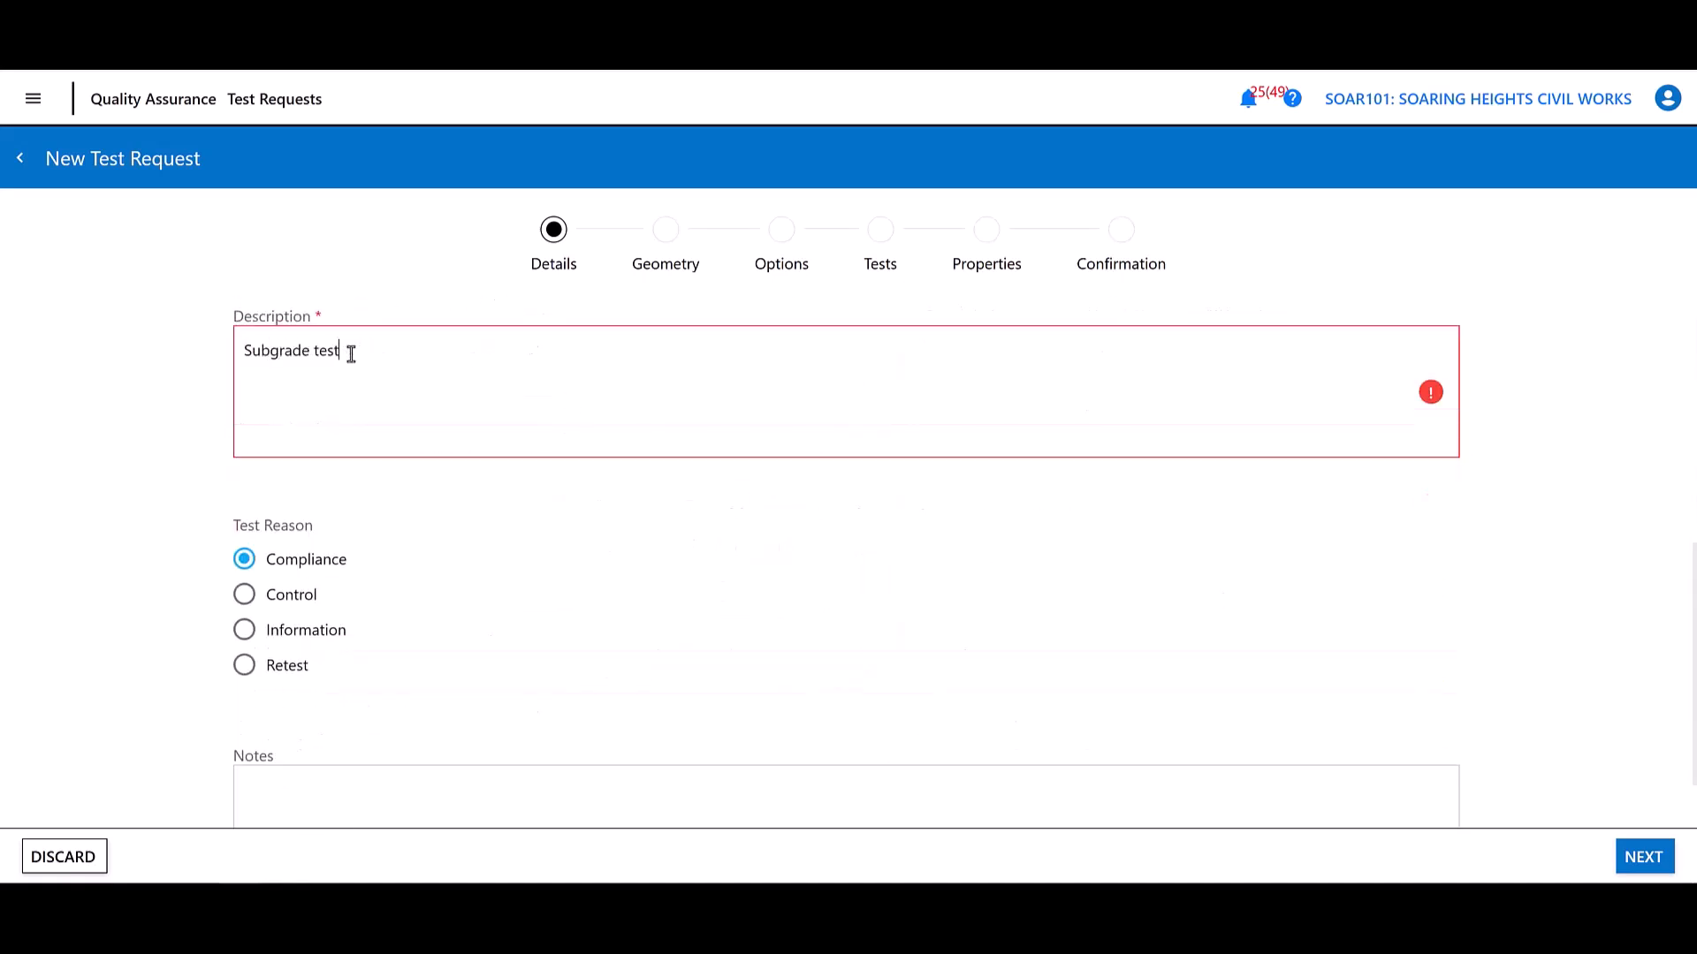
{"action": "type", "text": "ing of placed backfill"}
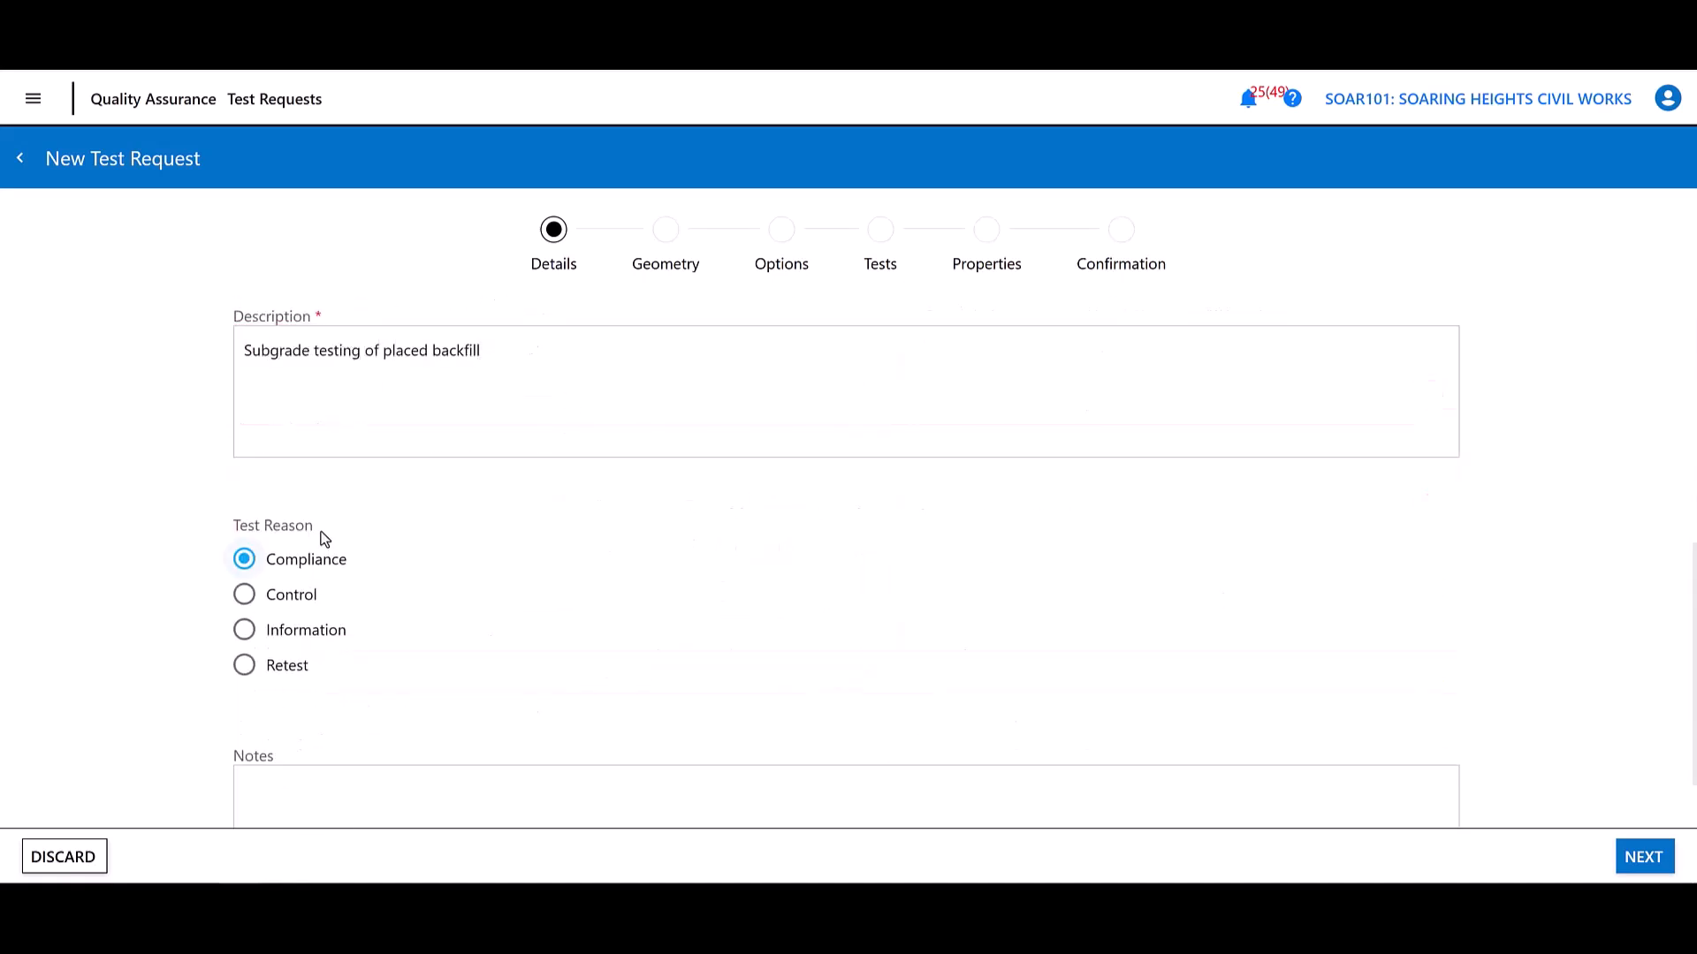
{"action": "left_click", "coordinate": [1644, 856]}
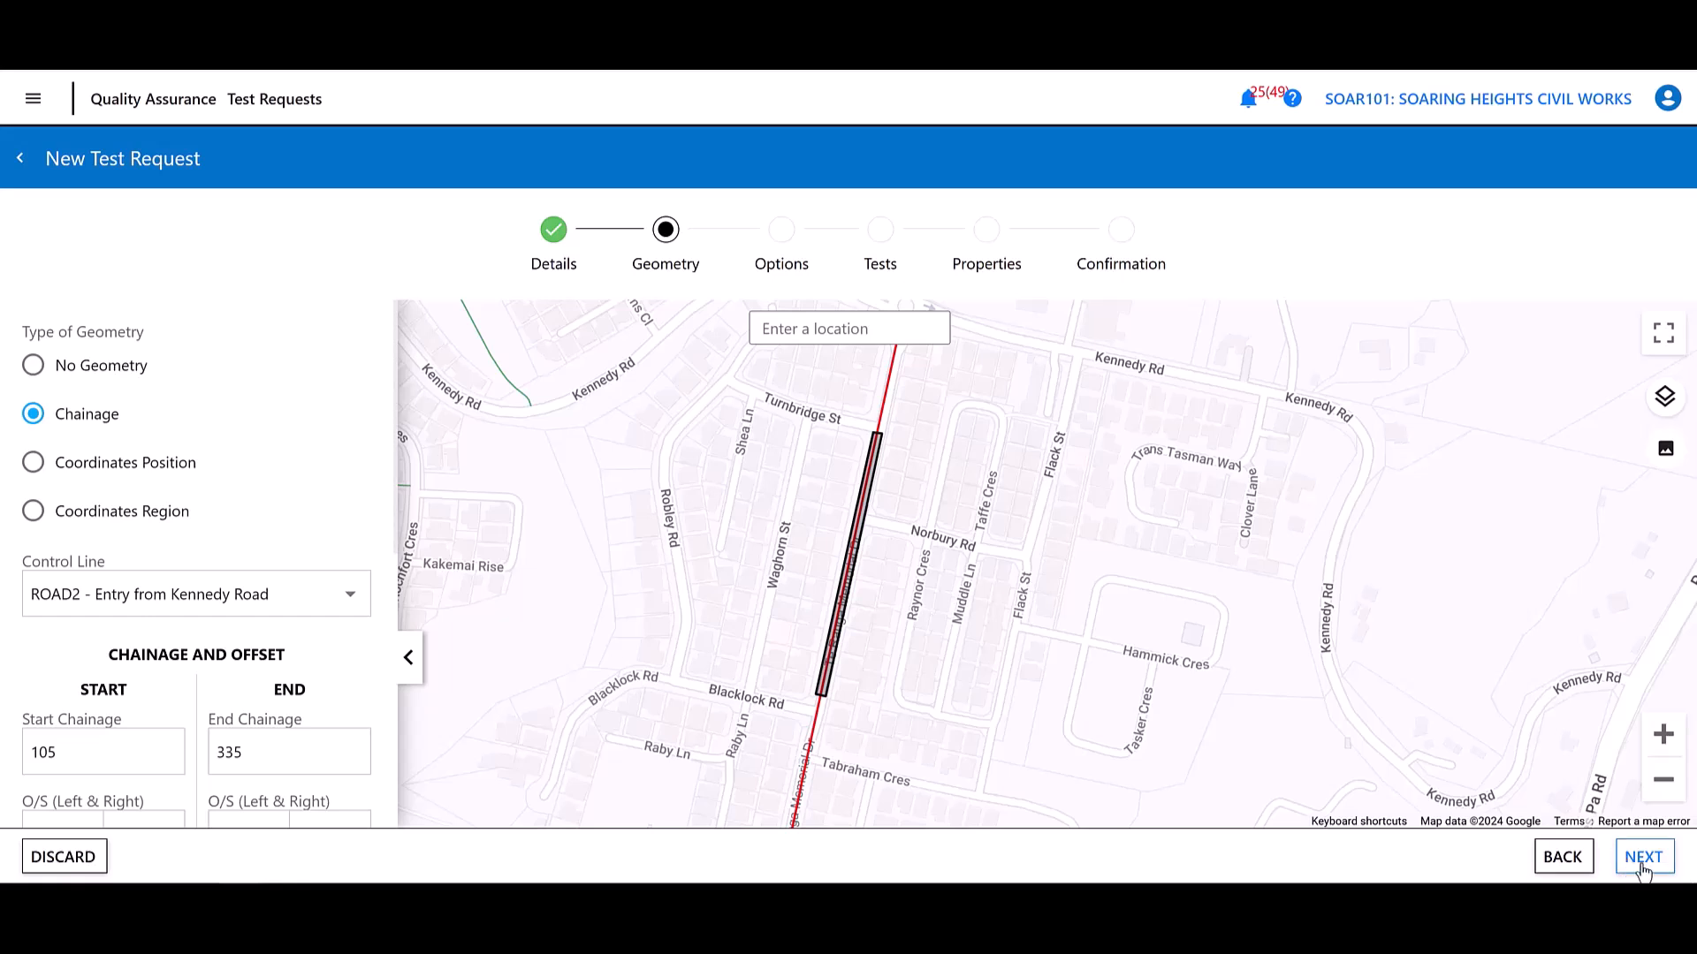
- Accept the chainage geometry and set the options to material source "Site Won material" and location method Random Stratified Testing
{"action": "left_click", "coordinate": [1643, 856]}
{"action": "type", "text": "Site Won material"}
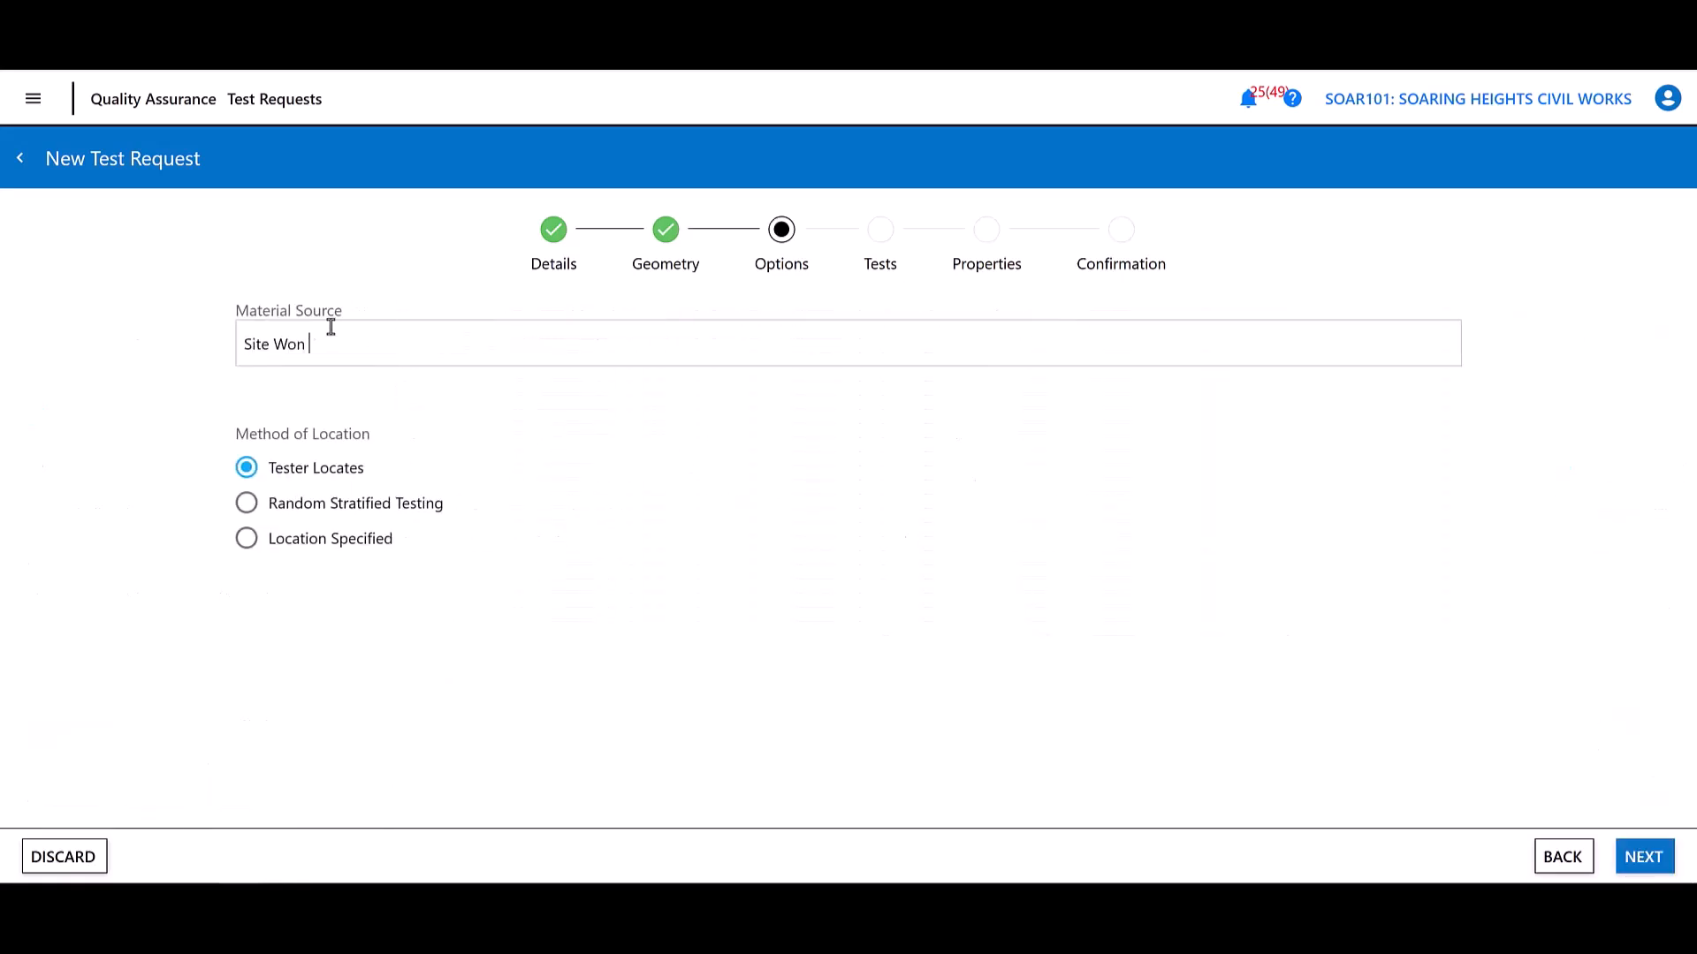
{"action": "left_click", "coordinate": [404, 502]}
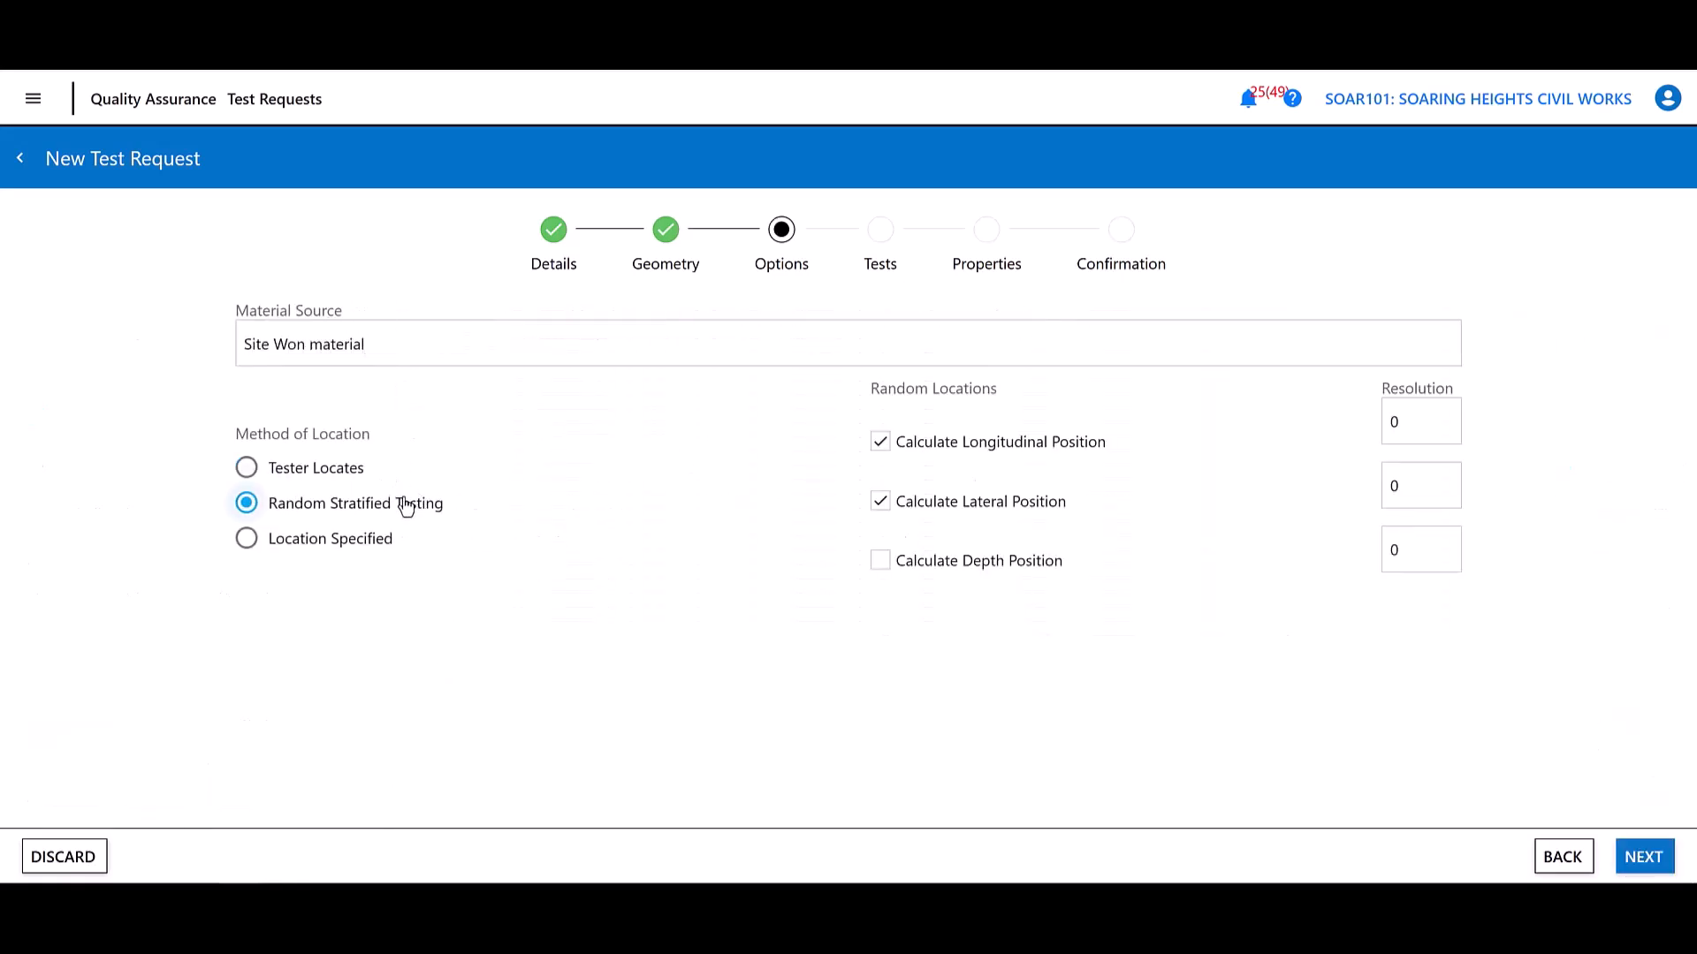
{"action": "left_click", "coordinate": [317, 475]}
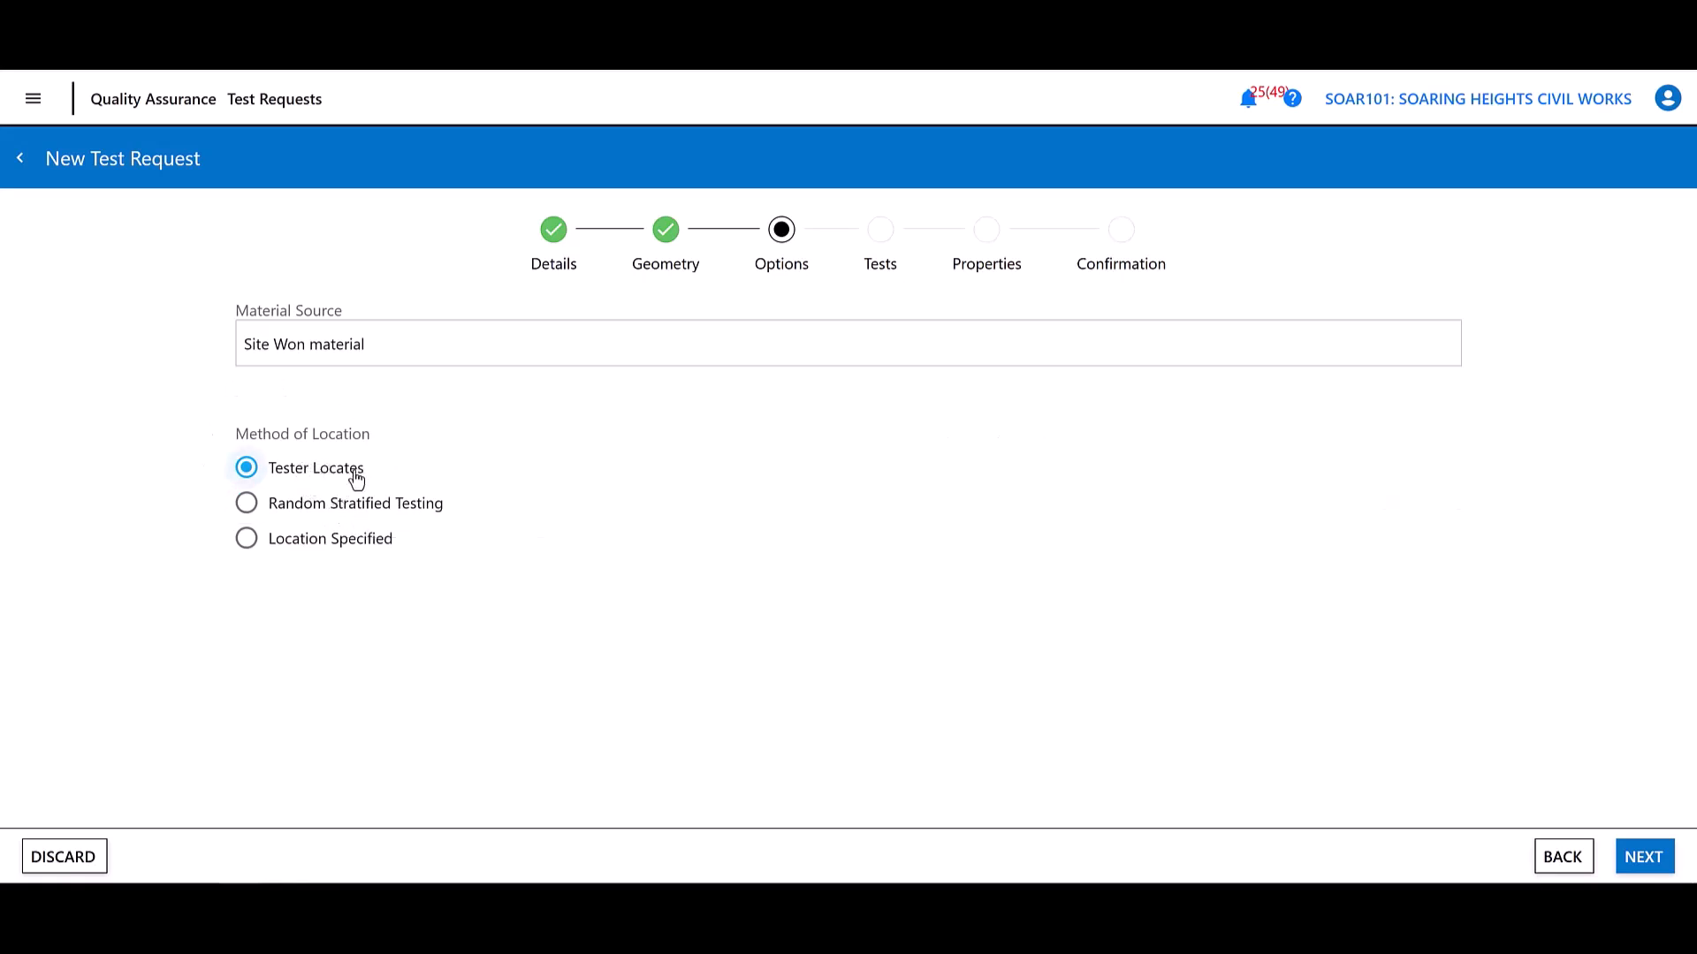
{"action": "left_click", "coordinate": [270, 511]}
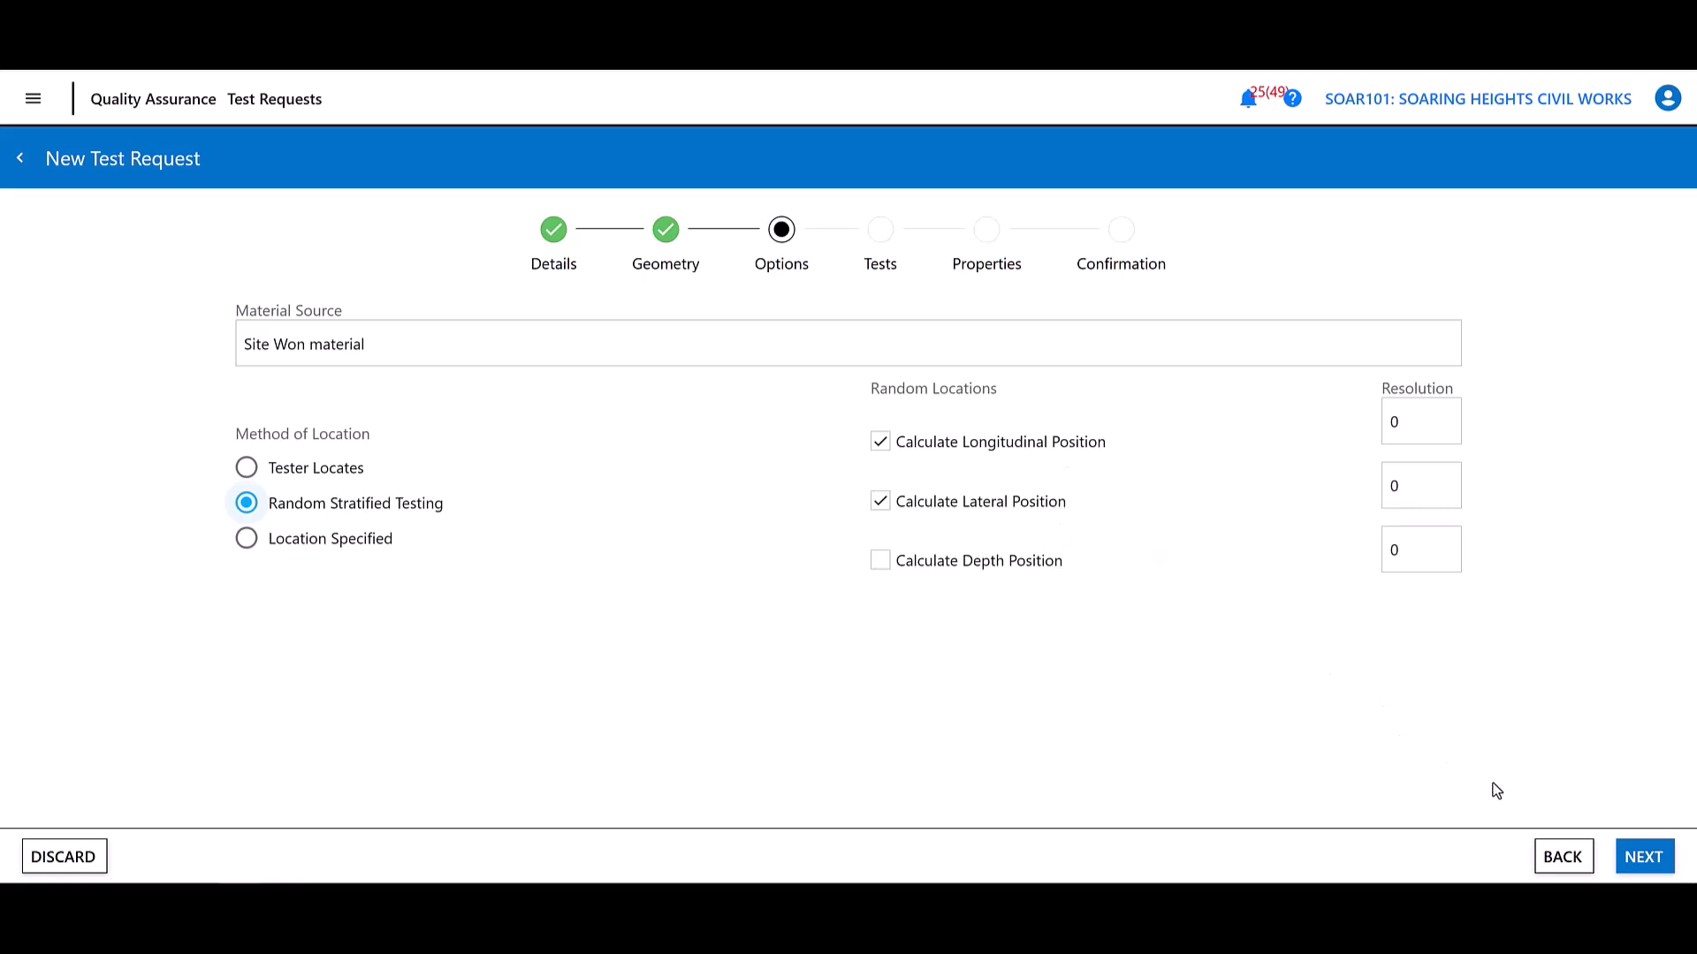
{"action": "left_click", "coordinate": [1645, 862]}
- Add four Q112 Insitu Dry Density (Nuclear Gauge) tests with compliance 95% MDD, generate their random locations, and proceed to the properties
{"action": "left_click", "coordinate": [93, 318]}
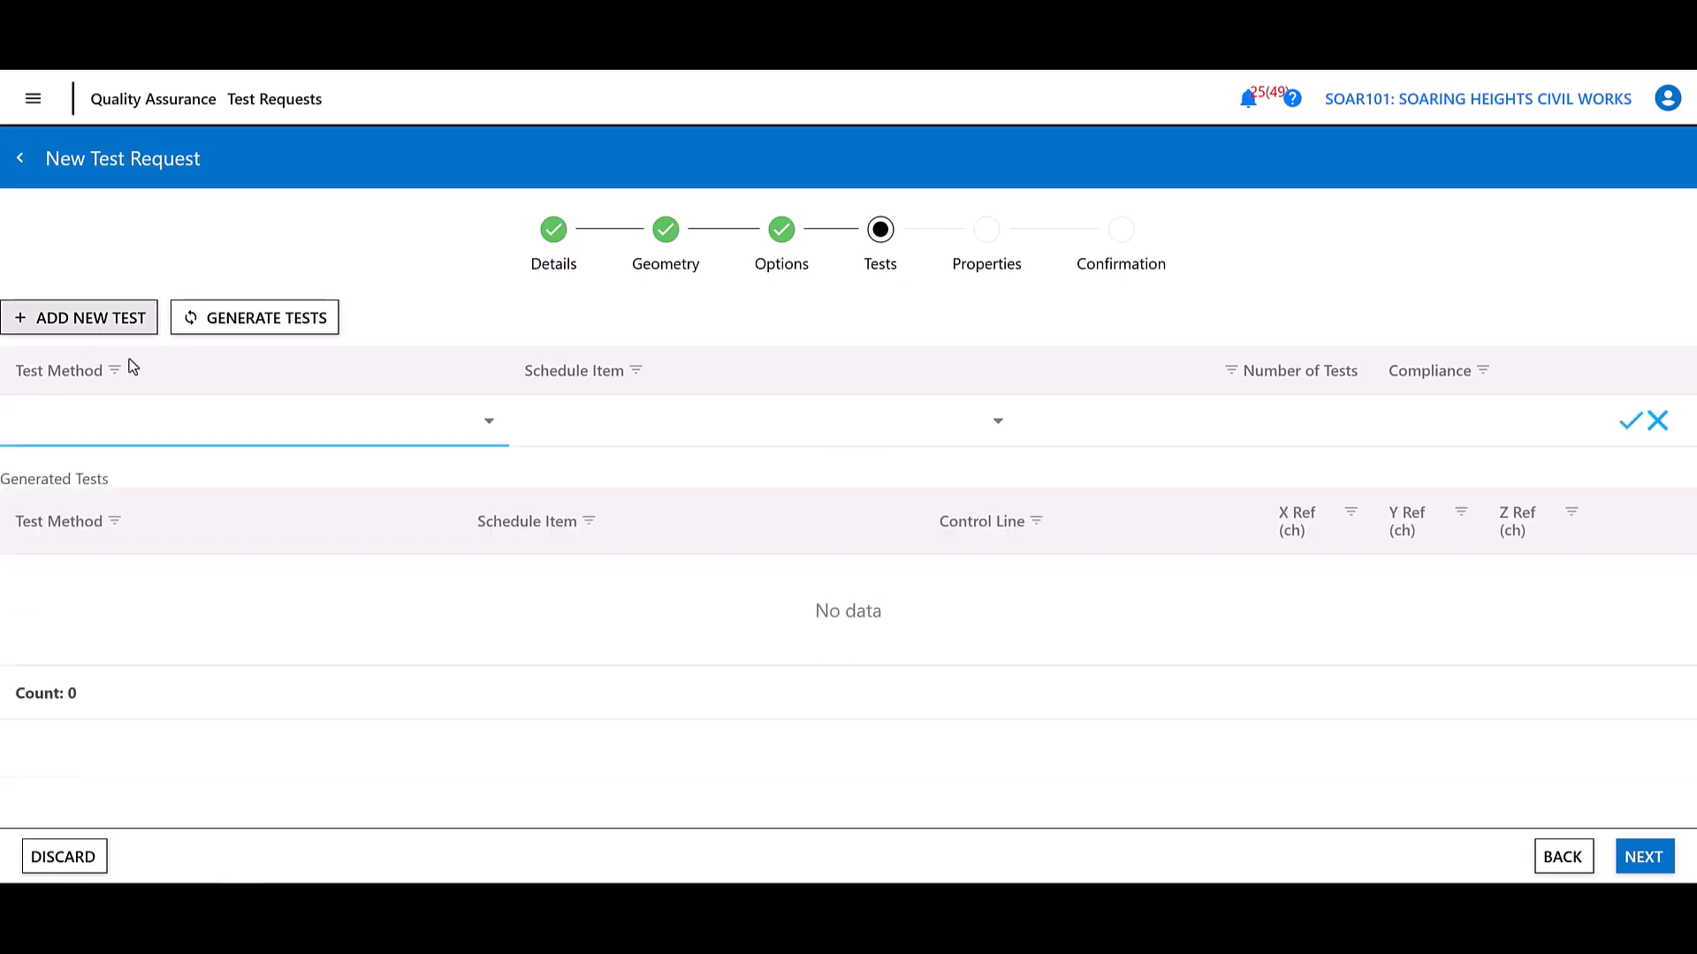
{"action": "left_click", "coordinate": [409, 422]}
{"action": "scroll", "coordinate": [431, 682], "scroll_direction": "down", "scroll_amount": 5}
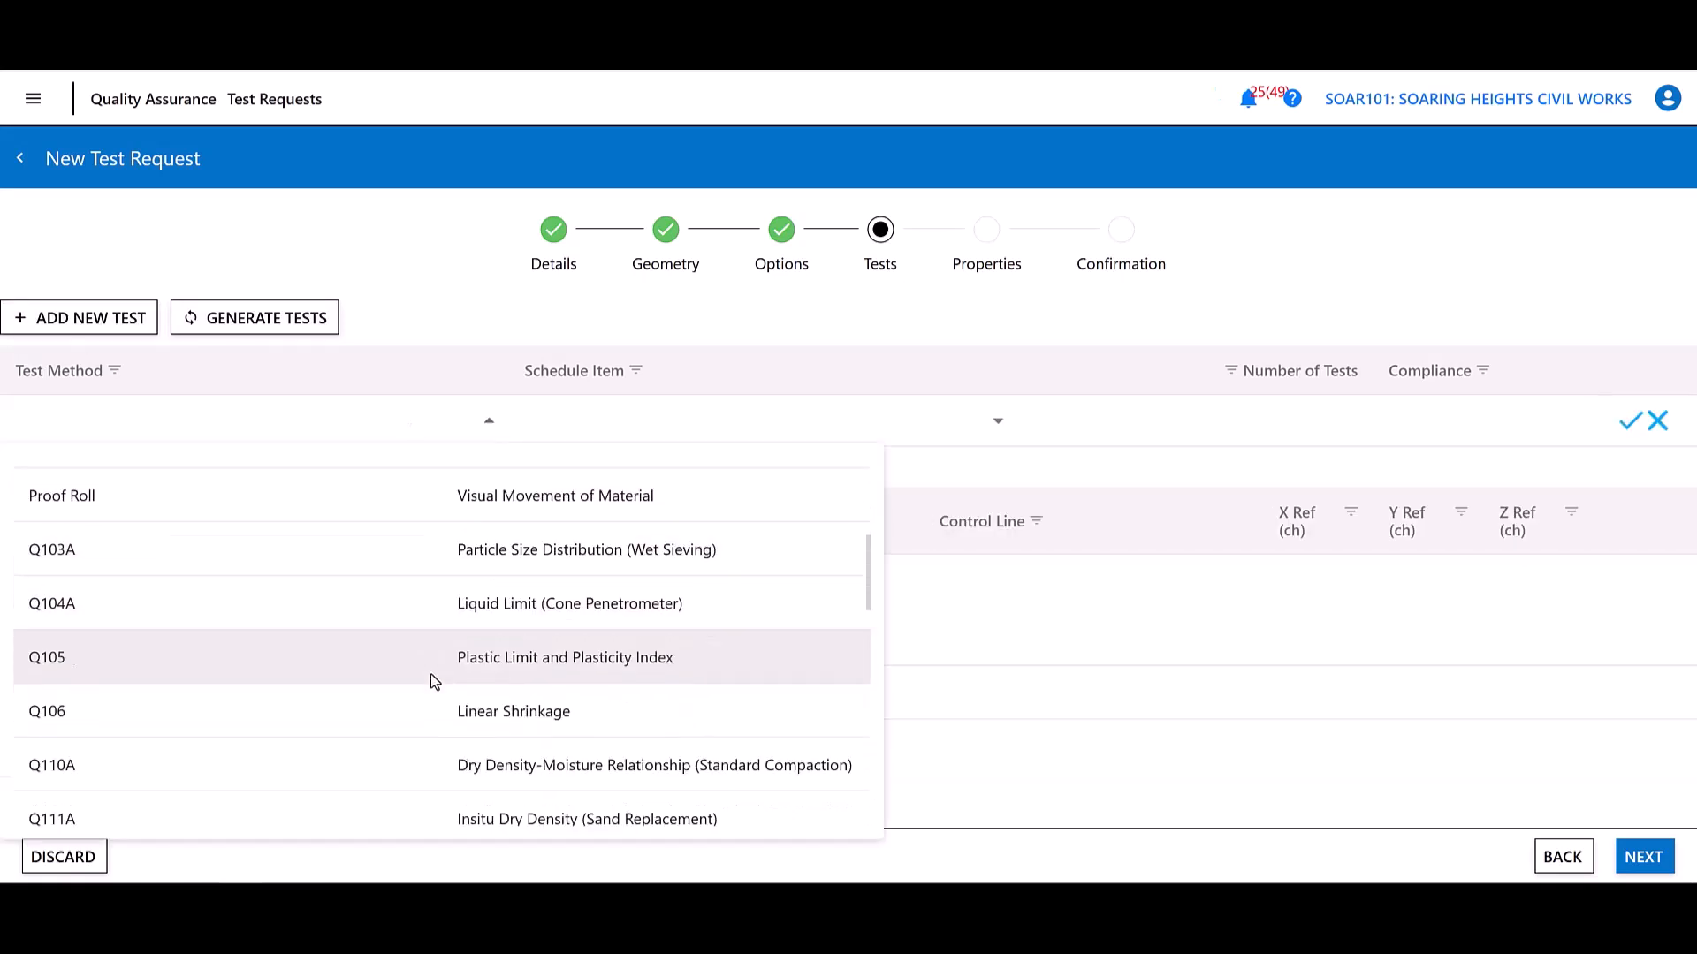
{"action": "scroll", "coordinate": [481, 725], "scroll_direction": "down", "scroll_amount": 2}
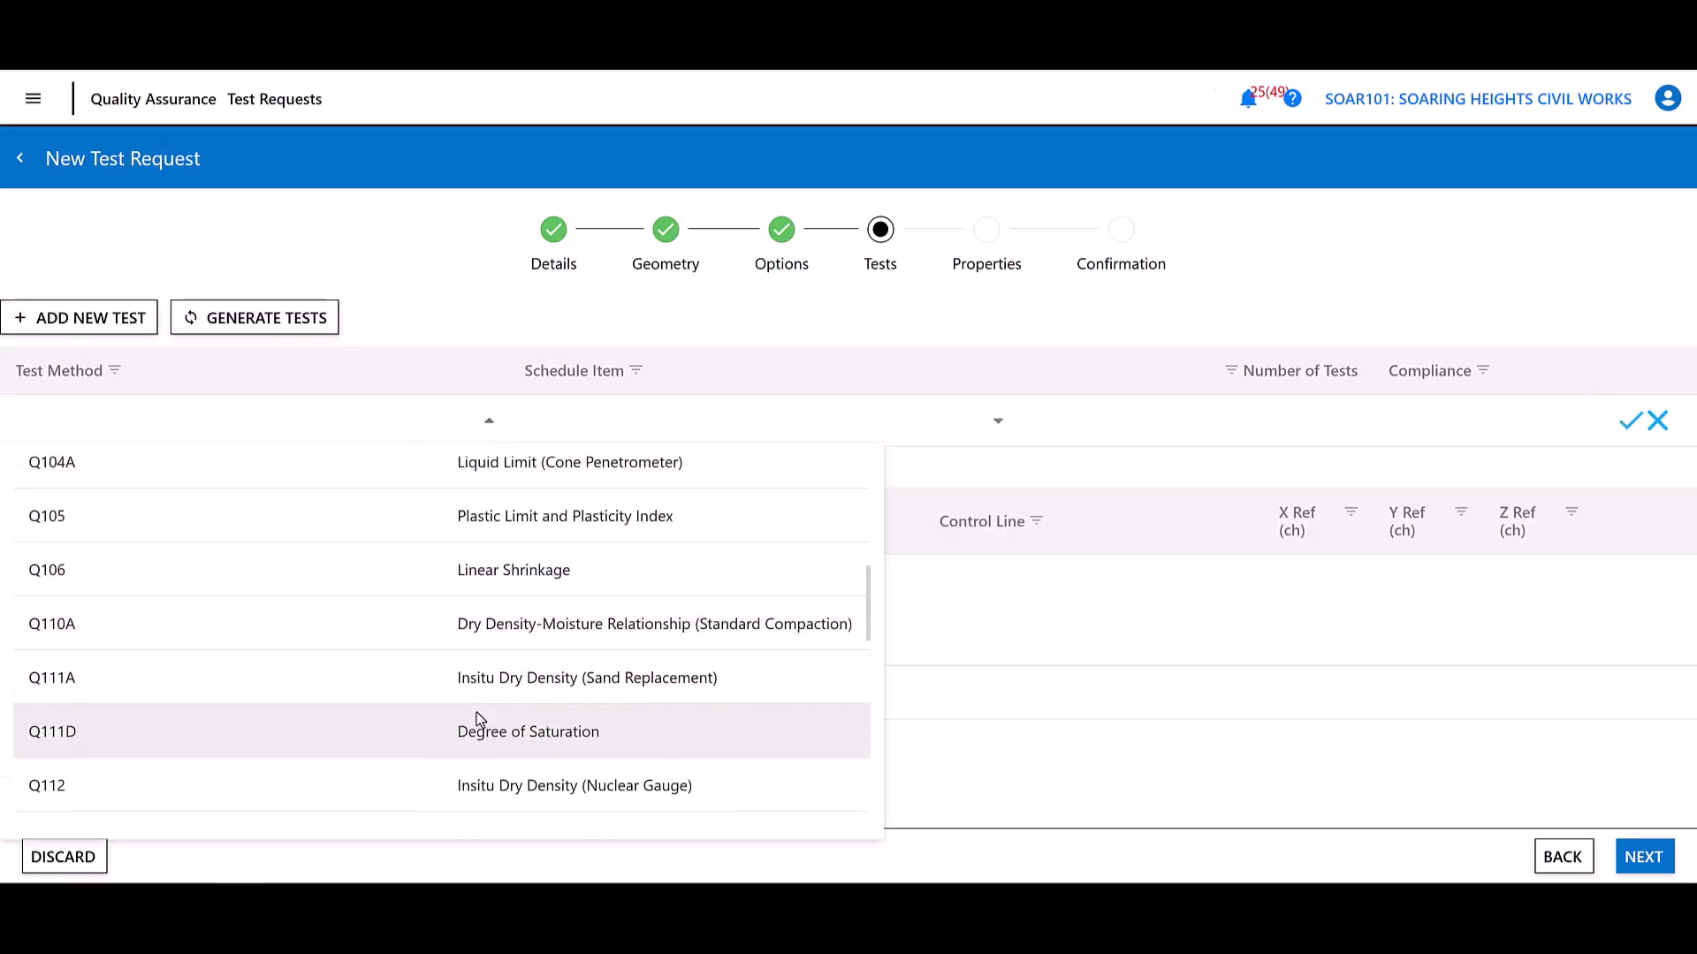
{"action": "left_click", "coordinate": [535, 765]}
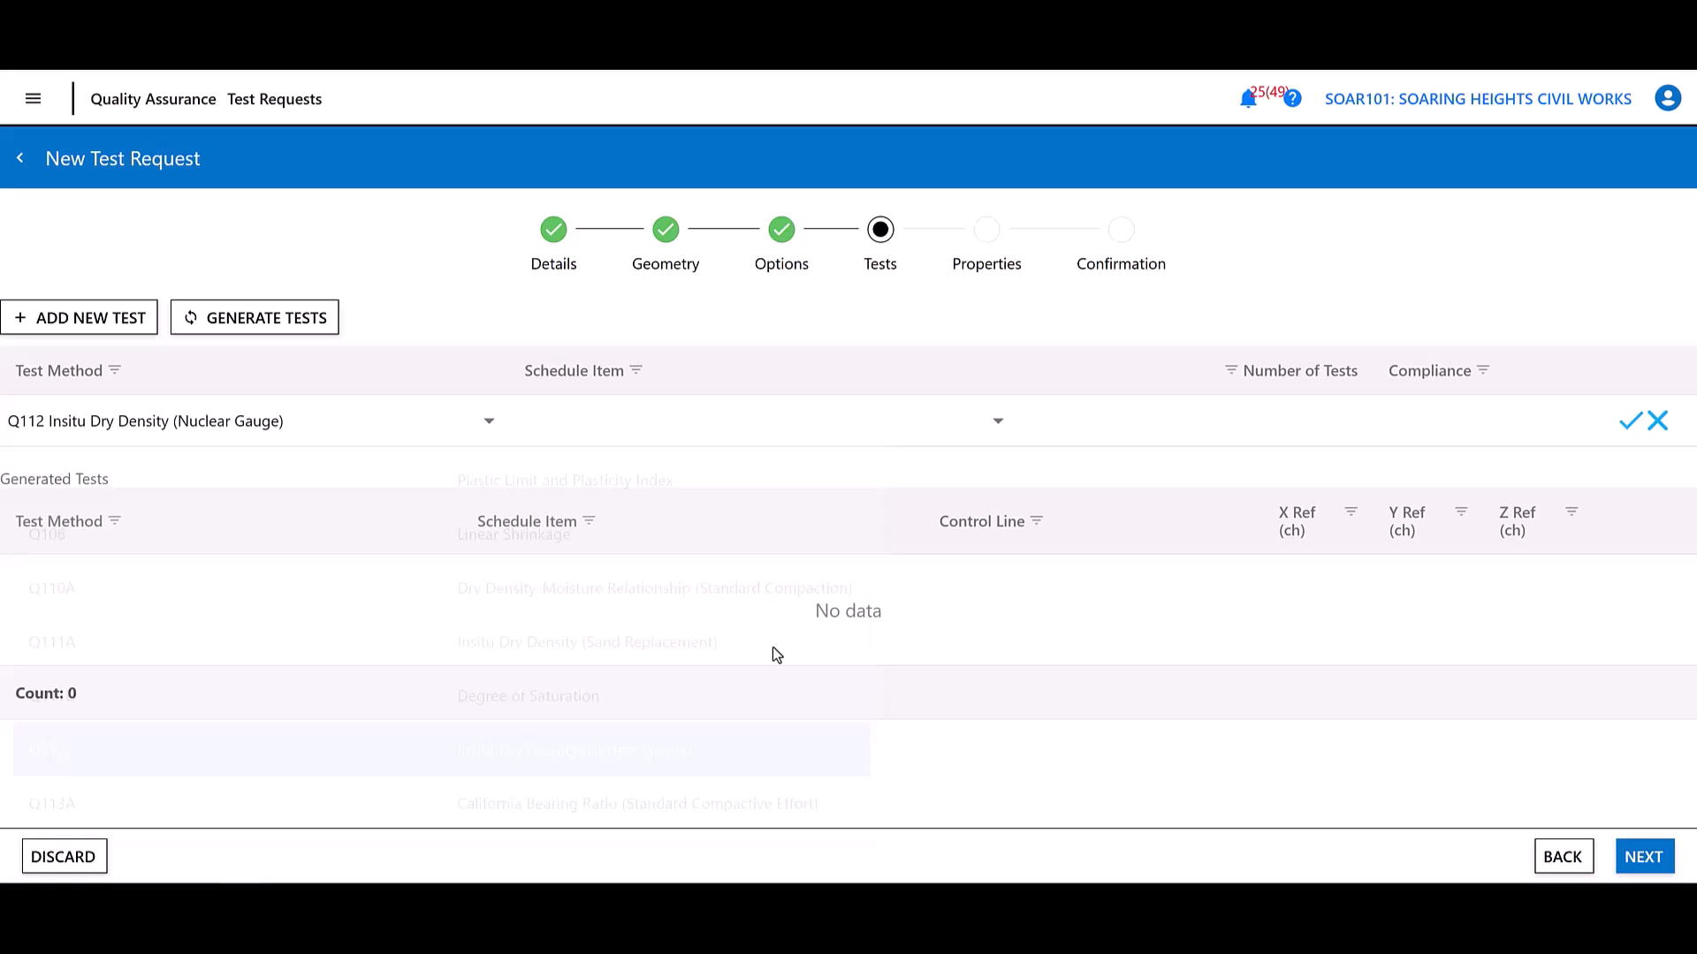
{"action": "left_click", "coordinate": [1310, 422]}
{"action": "type", "text": "4"}
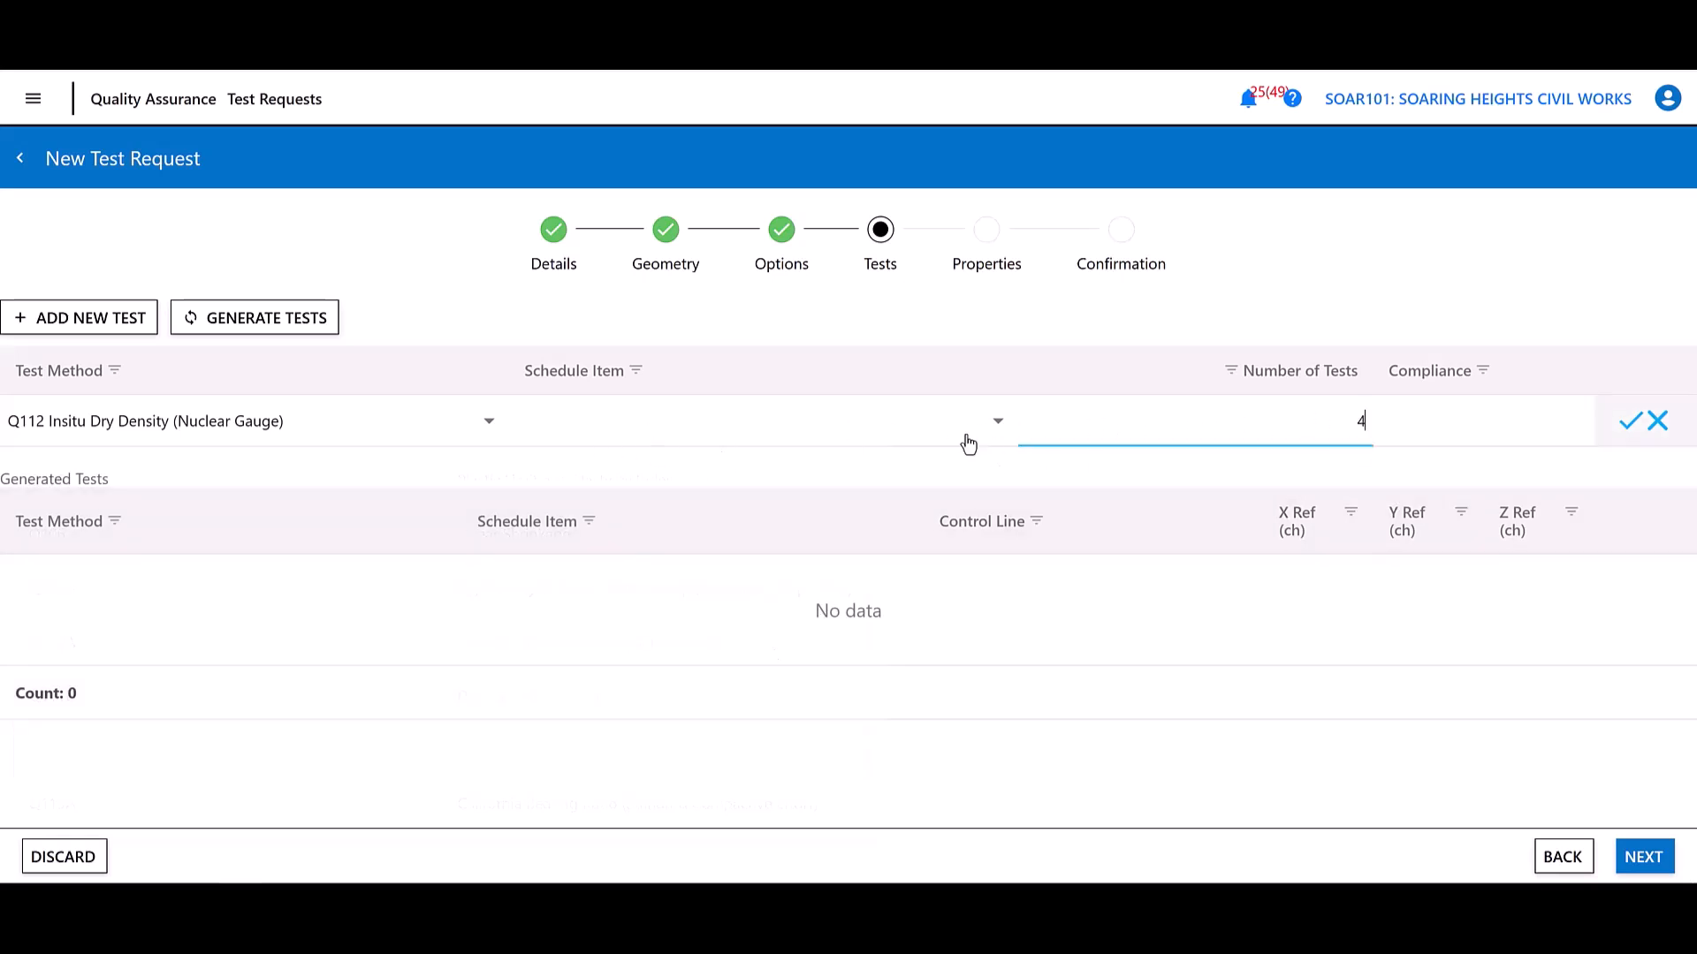
{"action": "left_click", "coordinate": [1510, 432]}
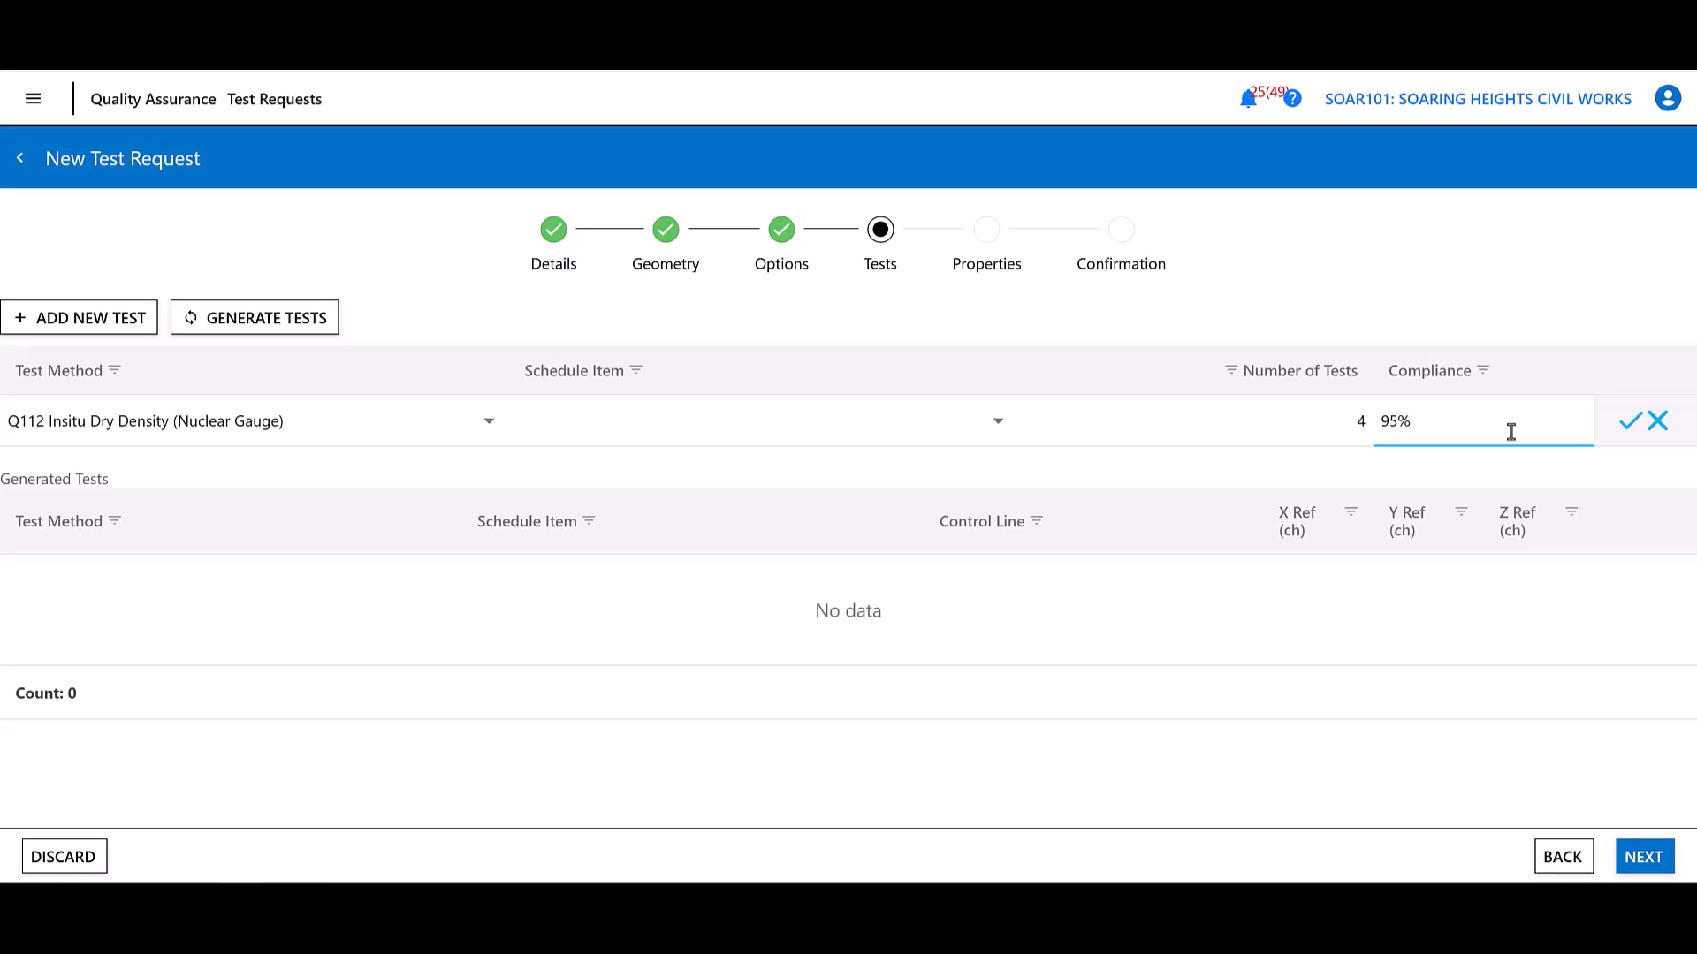
{"action": "left_click", "coordinate": [1629, 422]}
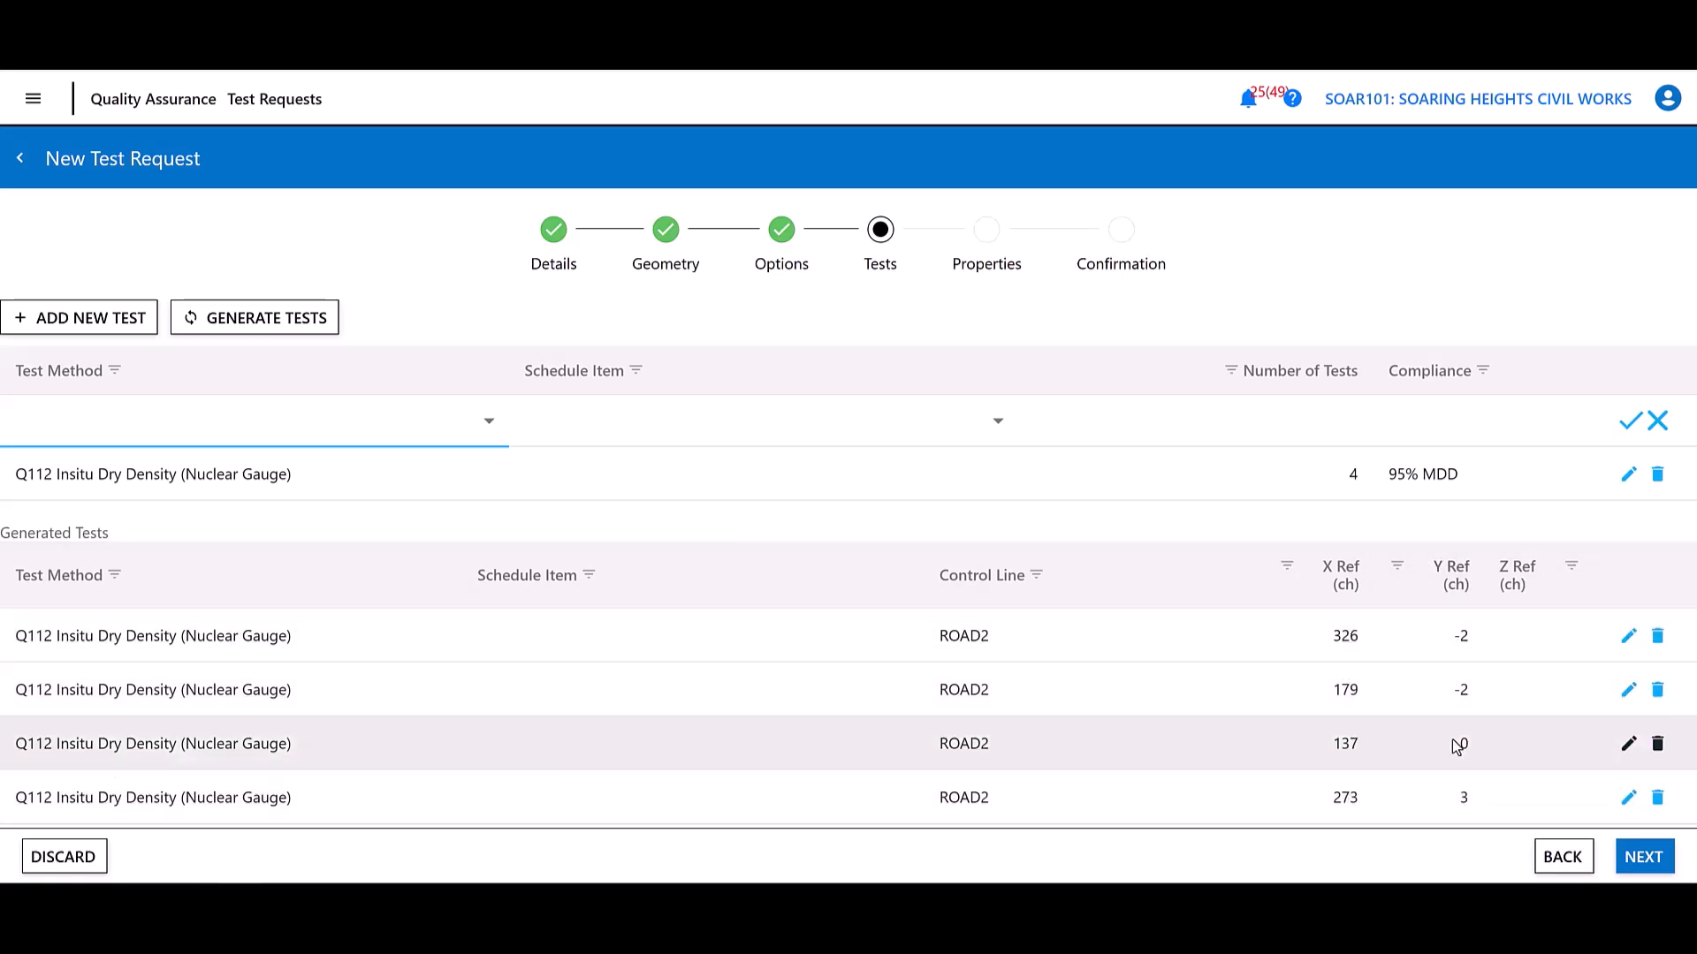
{"action": "left_click", "coordinate": [1642, 856]}
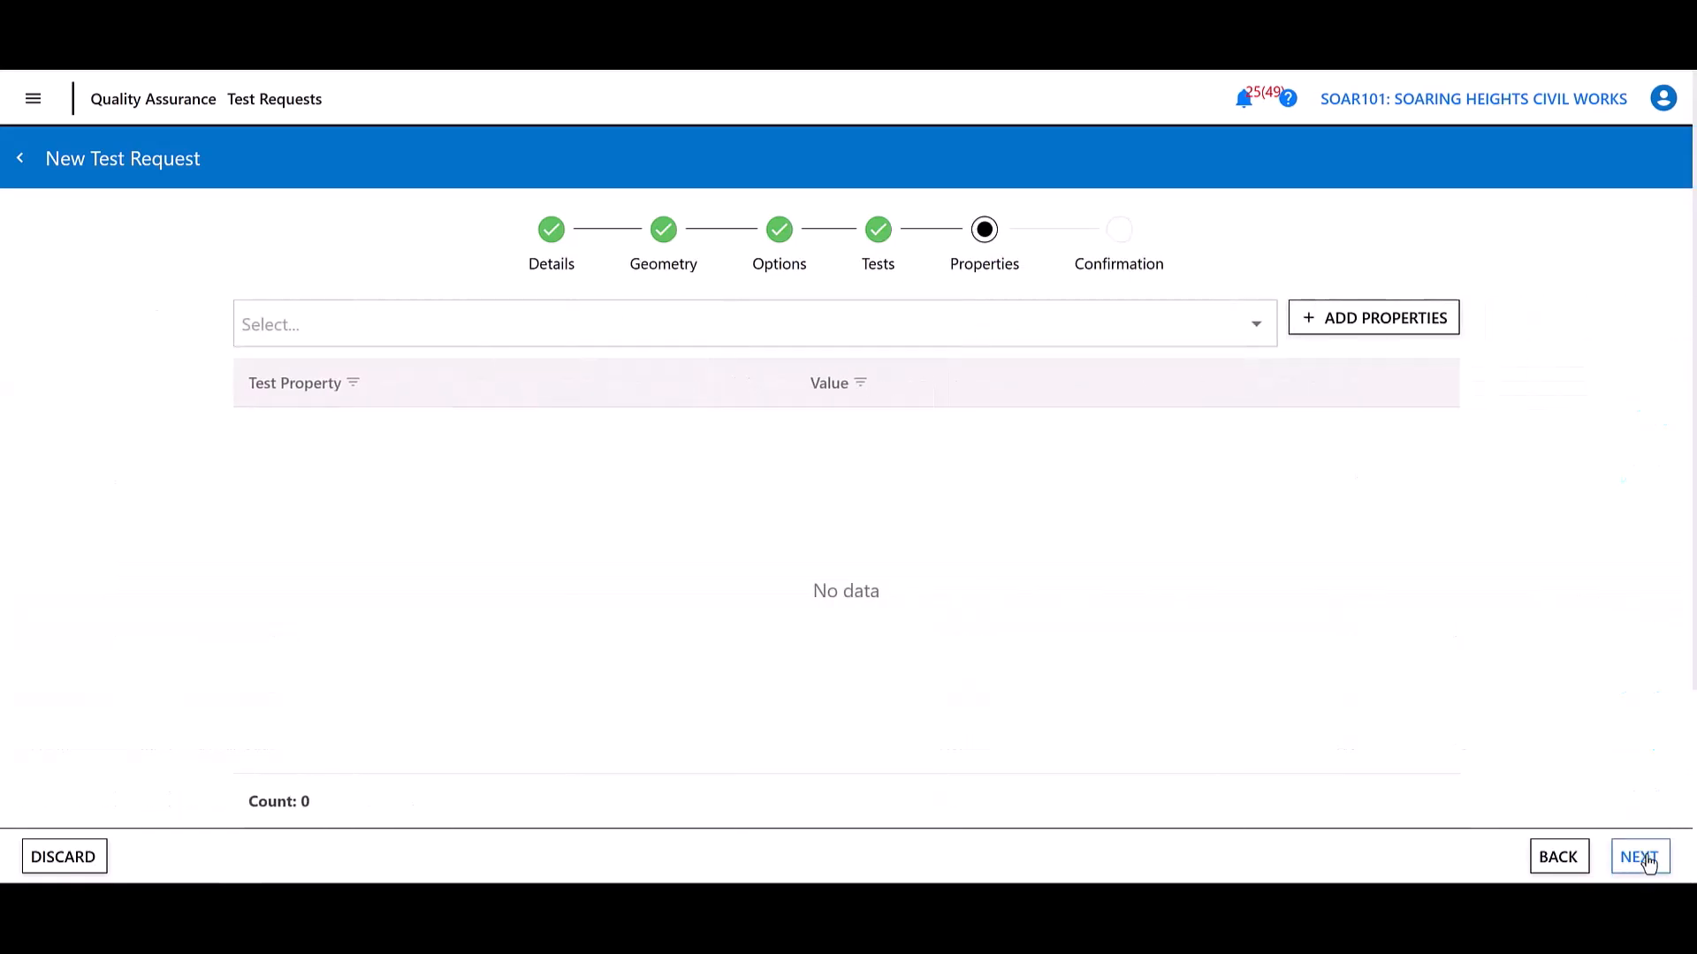
- Add the Subgrade Compaction test properties, review the request summary, and save the new test request
{"action": "left_click", "coordinate": [693, 325]}
{"action": "left_click", "coordinate": [322, 380]}
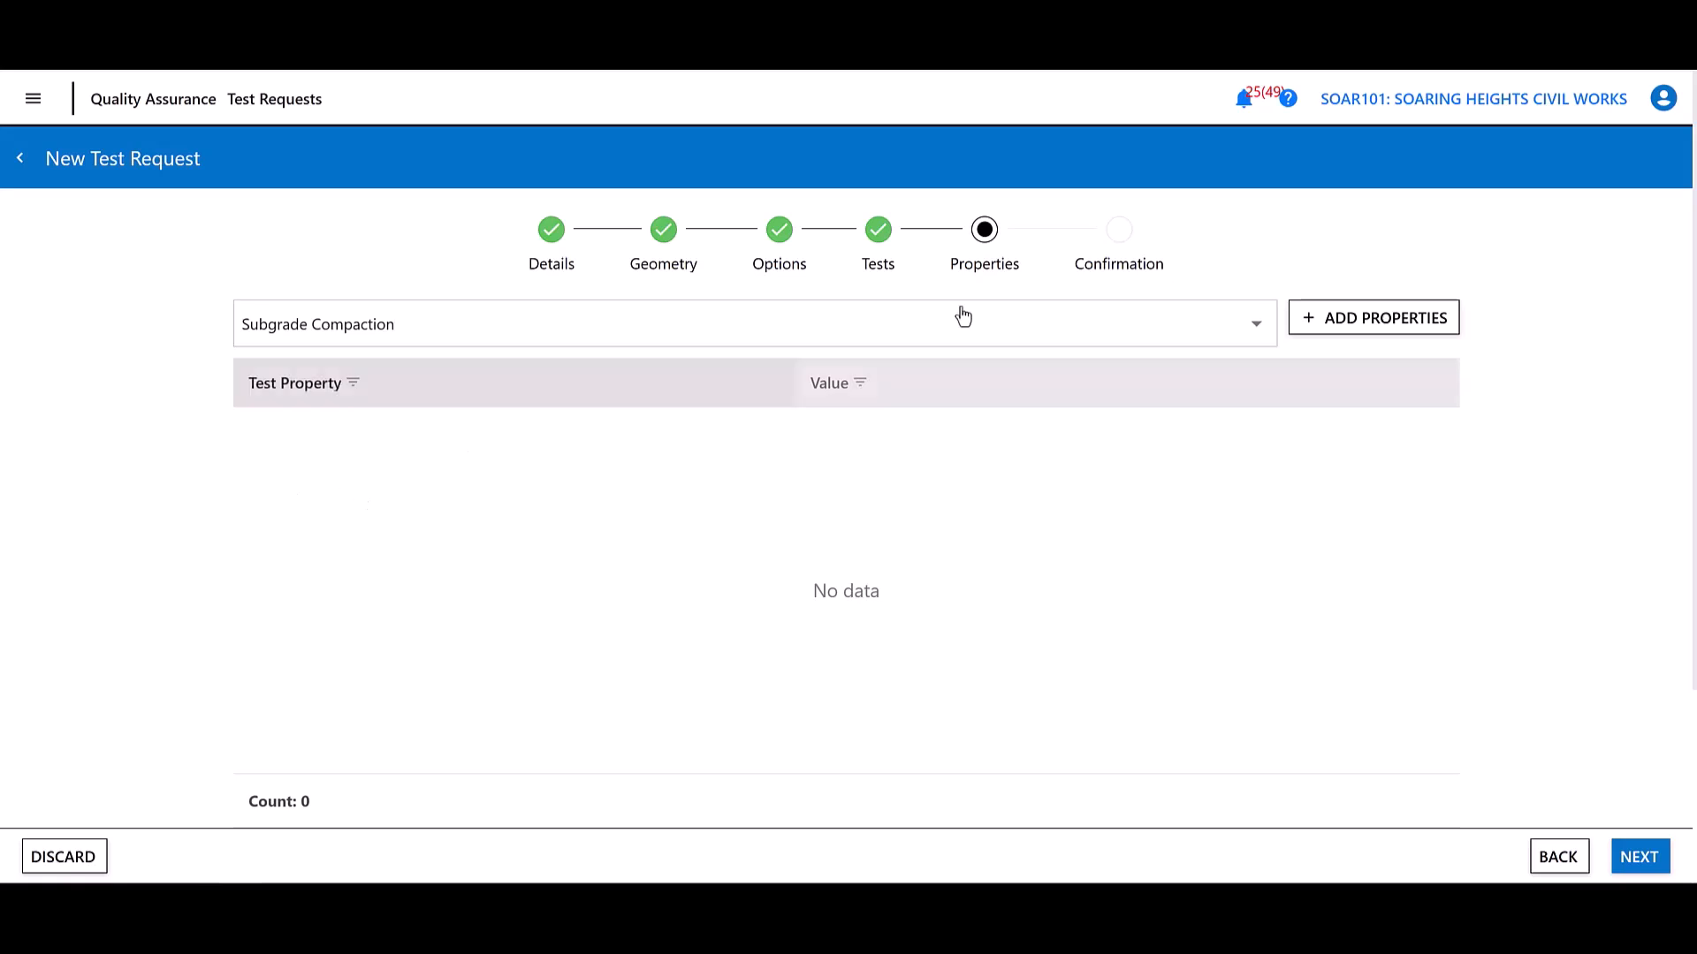
{"action": "left_click", "coordinate": [1358, 332]}
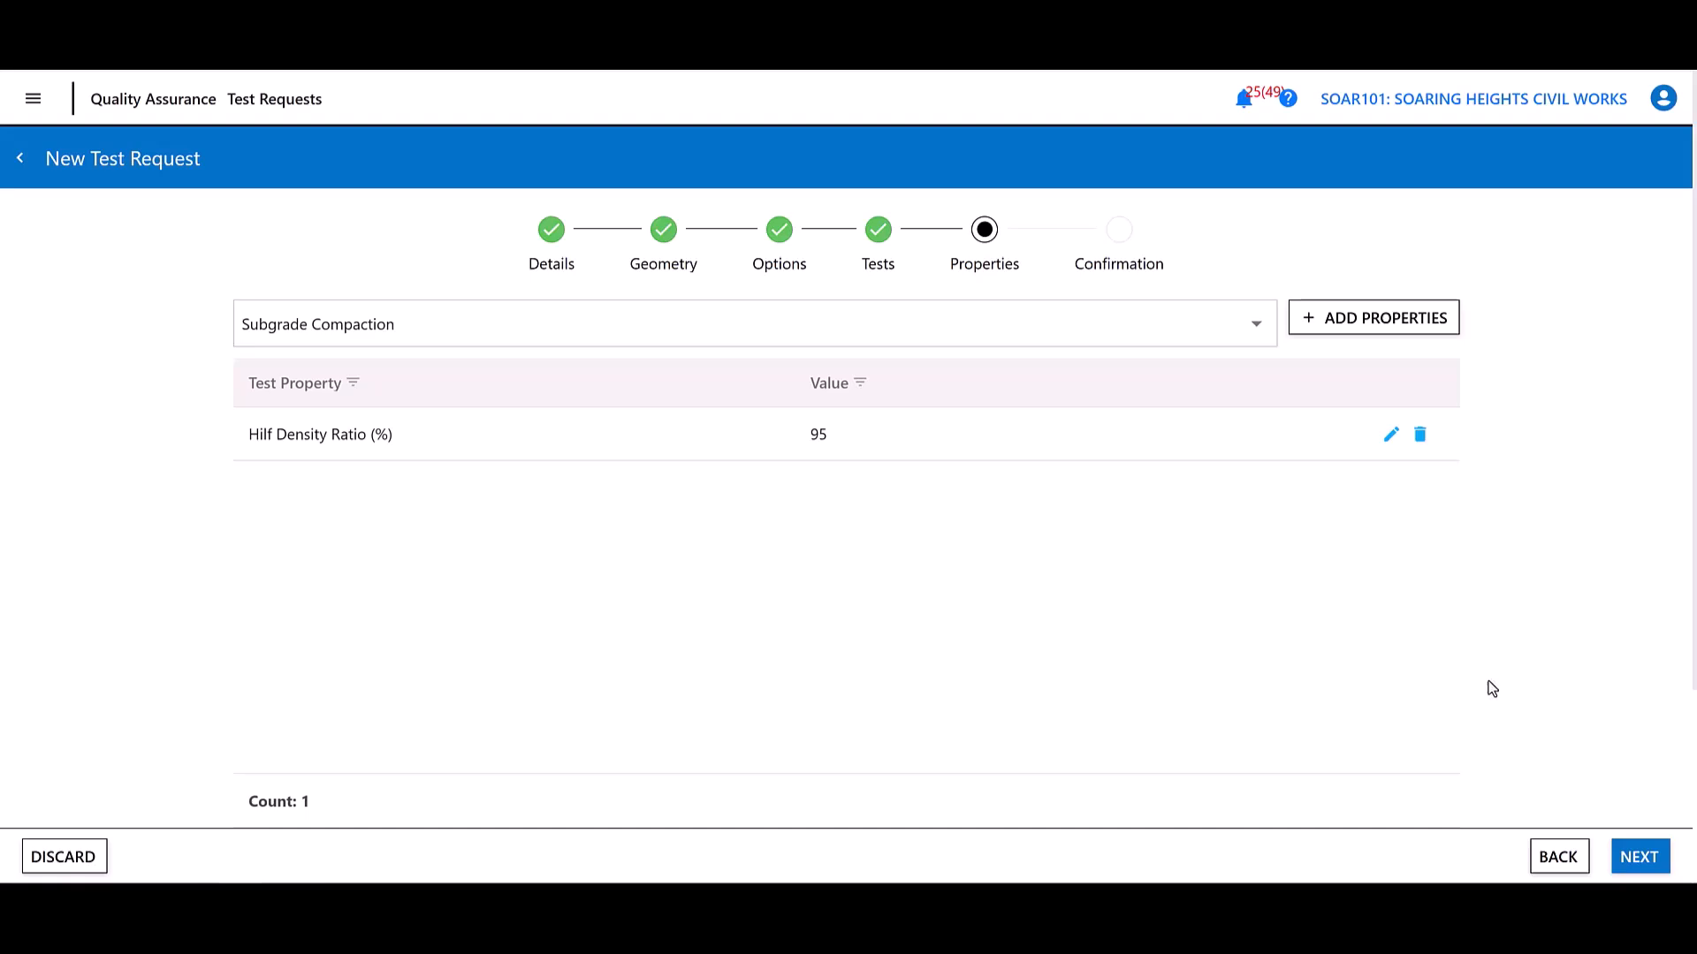
{"action": "left_click", "coordinate": [1639, 856]}
{"action": "scroll", "coordinate": [1572, 787], "scroll_direction": "down", "scroll_amount": 3}
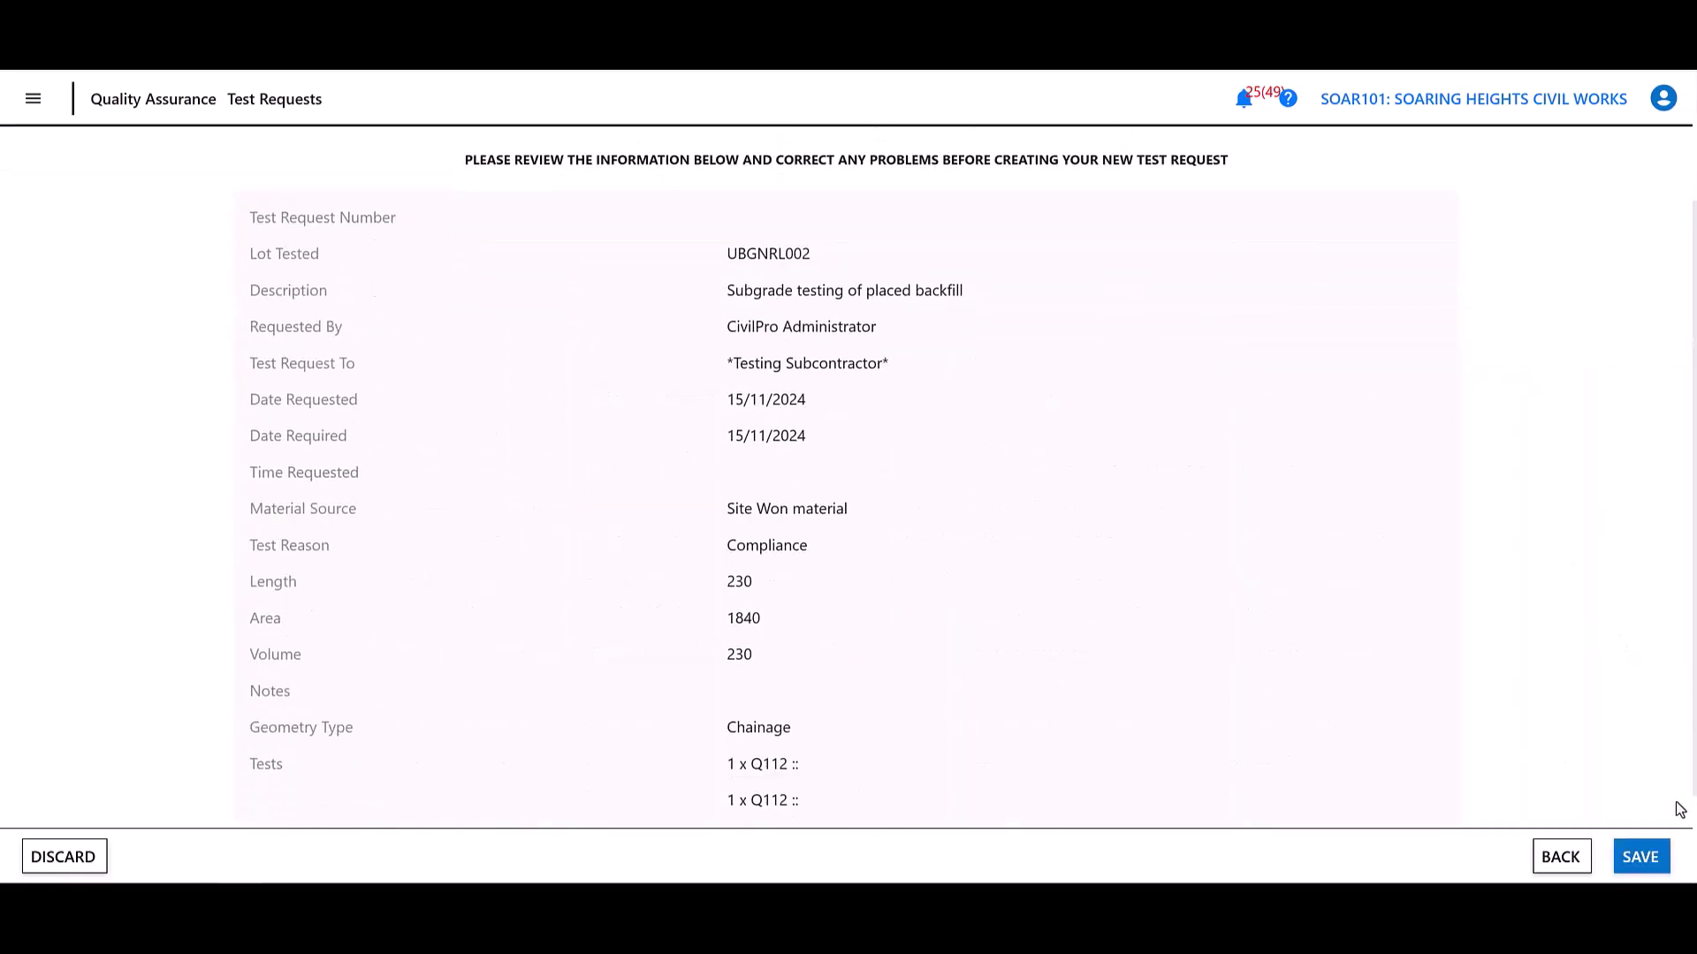
{"action": "left_click", "coordinate": [1639, 856]}
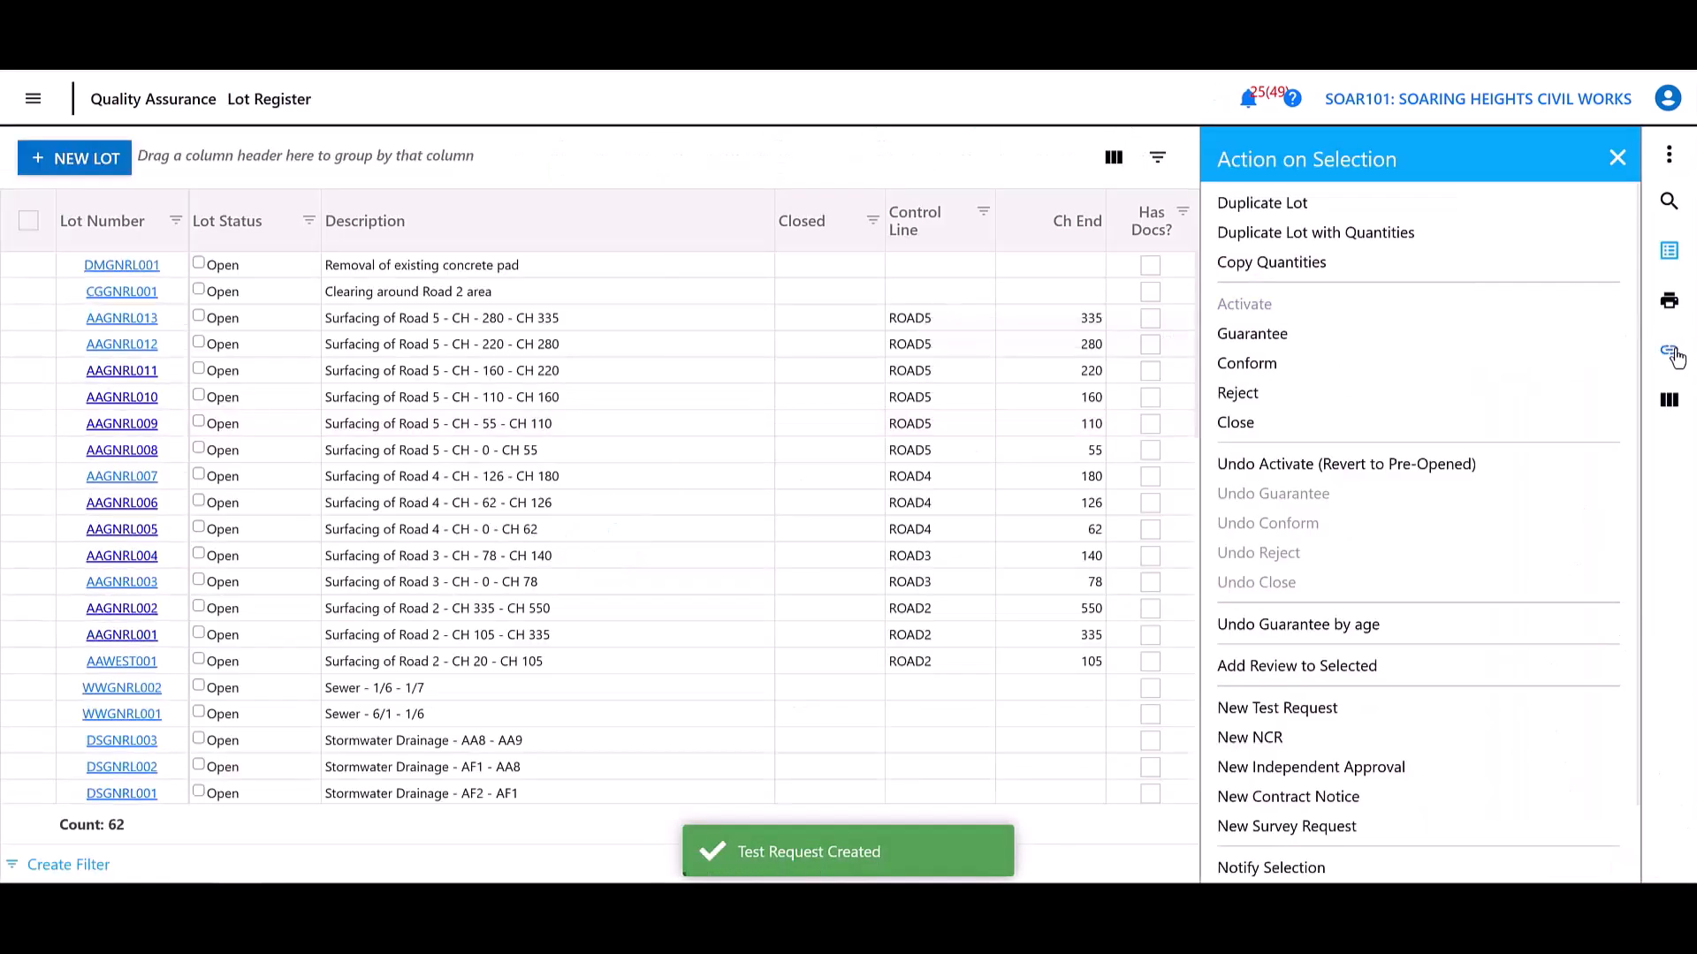
- Open the subgrade testing request for Ch 105 to 335 from the lot's related items
{"action": "left_click", "coordinate": [1669, 351]}
{"action": "scroll", "coordinate": [1373, 713], "scroll_direction": "down", "scroll_amount": 2}
{"action": "scroll", "coordinate": [1372, 714], "scroll_direction": "down", "scroll_amount": 1}
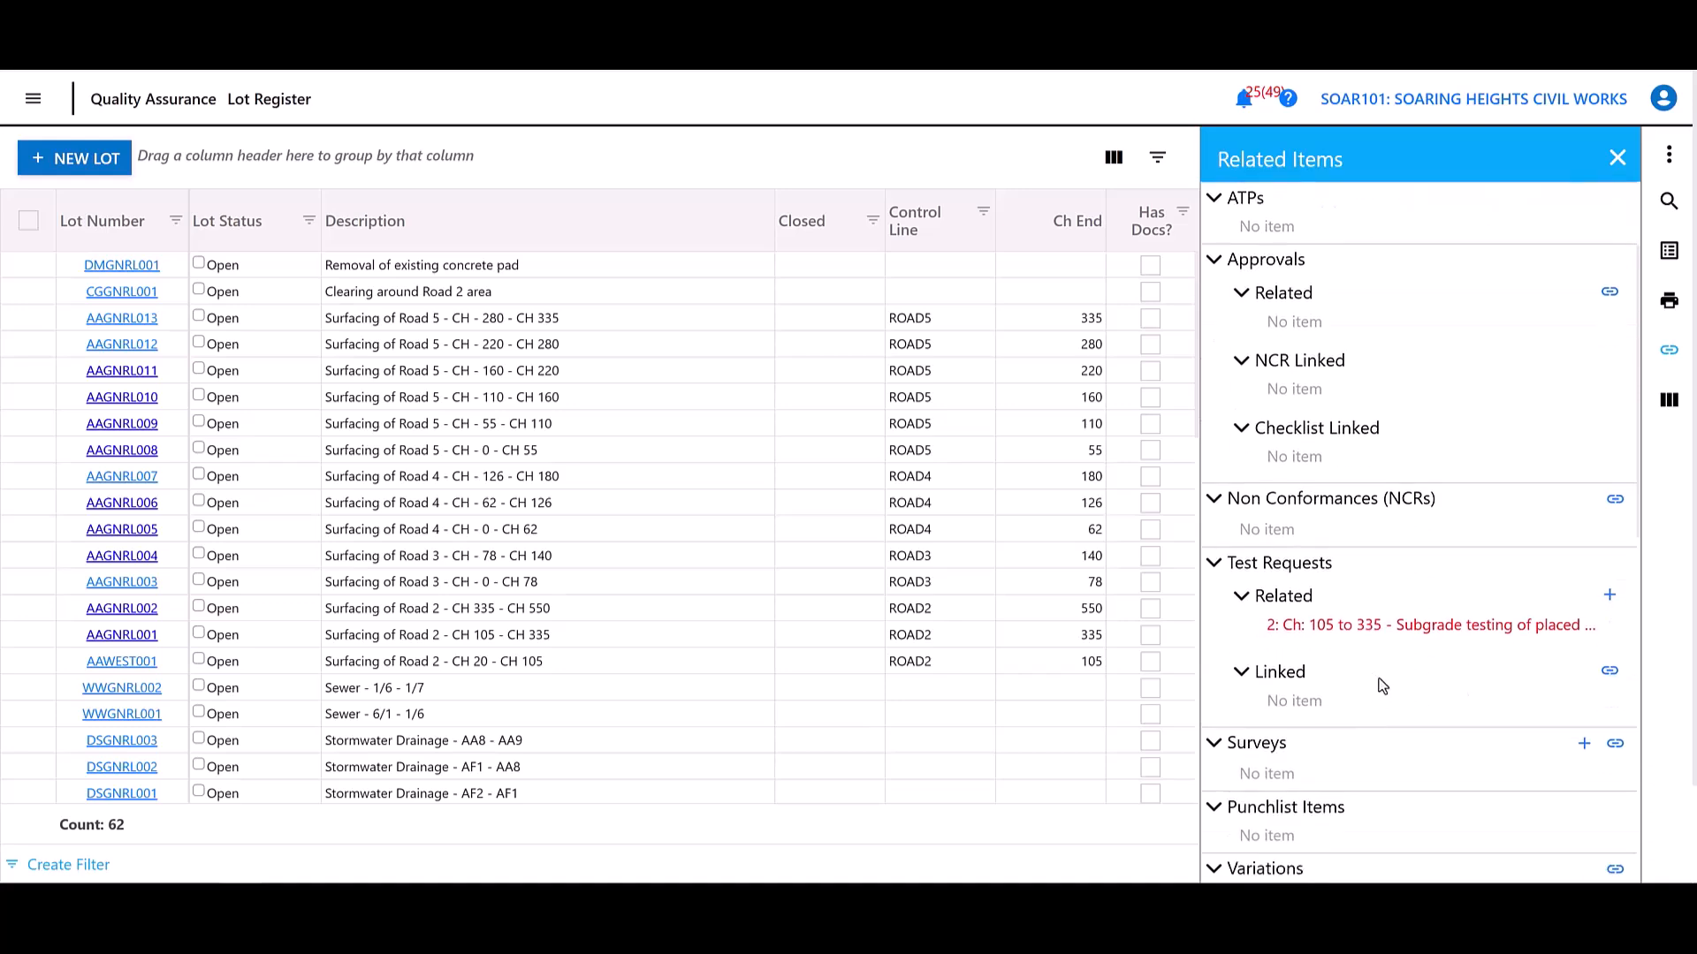
{"action": "left_click", "coordinate": [1390, 628]}
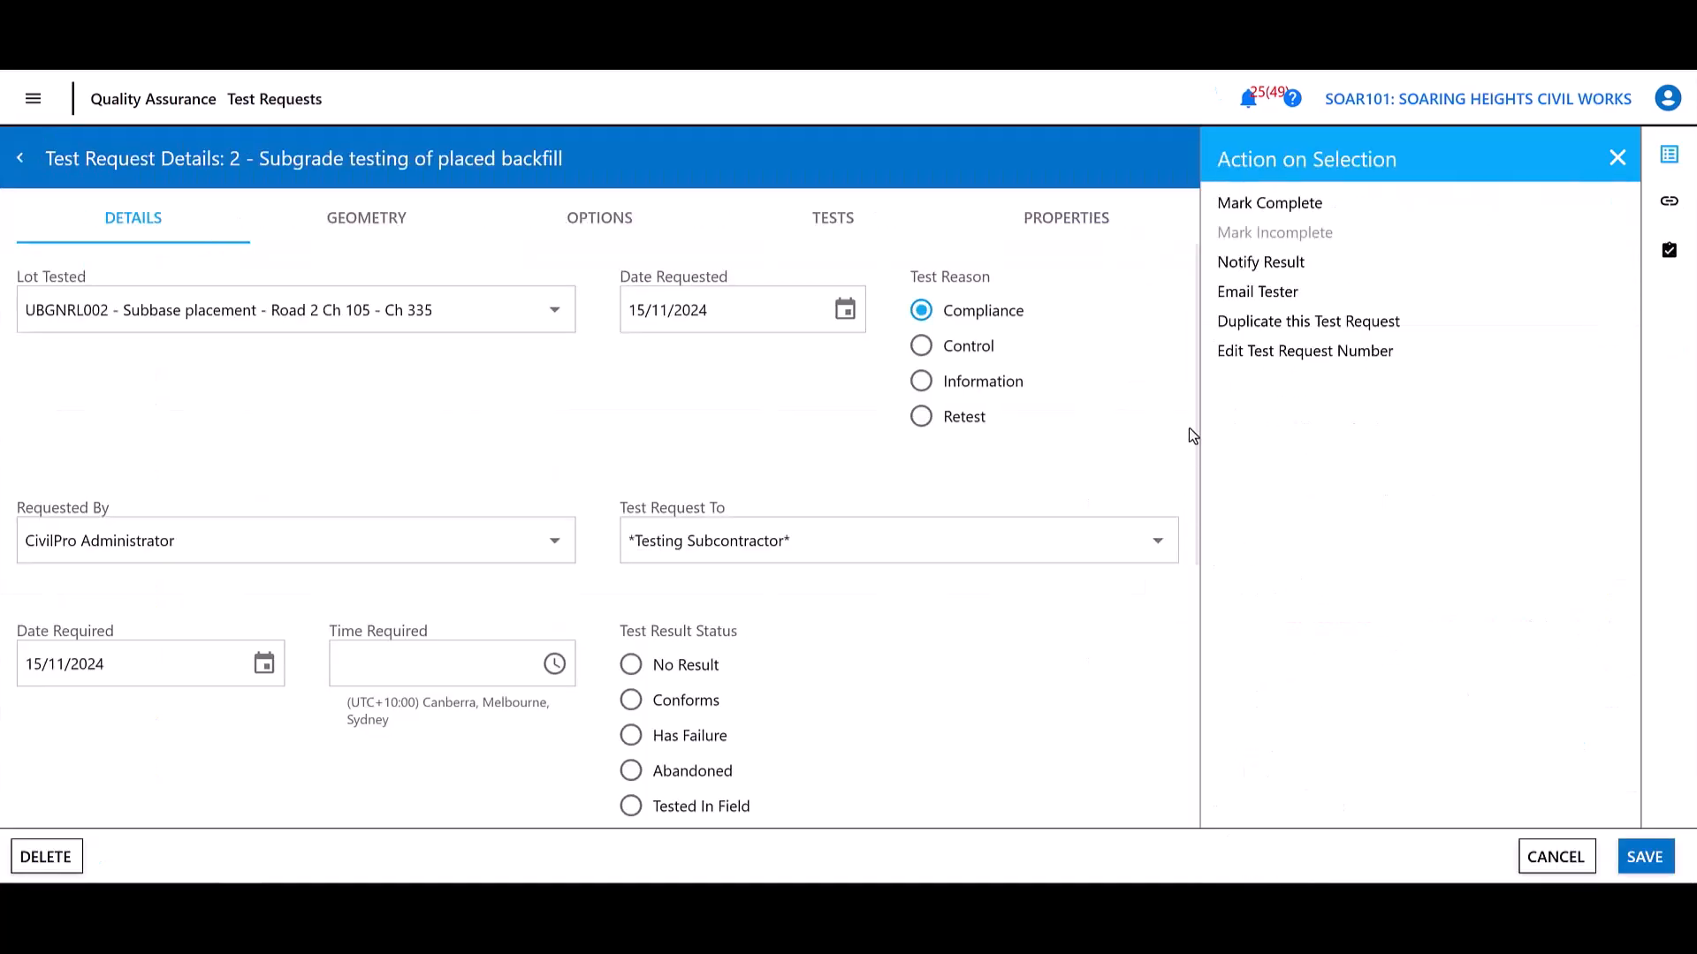
- Email the test request to the testing subcontractor, removing the administrator from the CC recipients
{"action": "left_click", "coordinate": [1258, 292]}
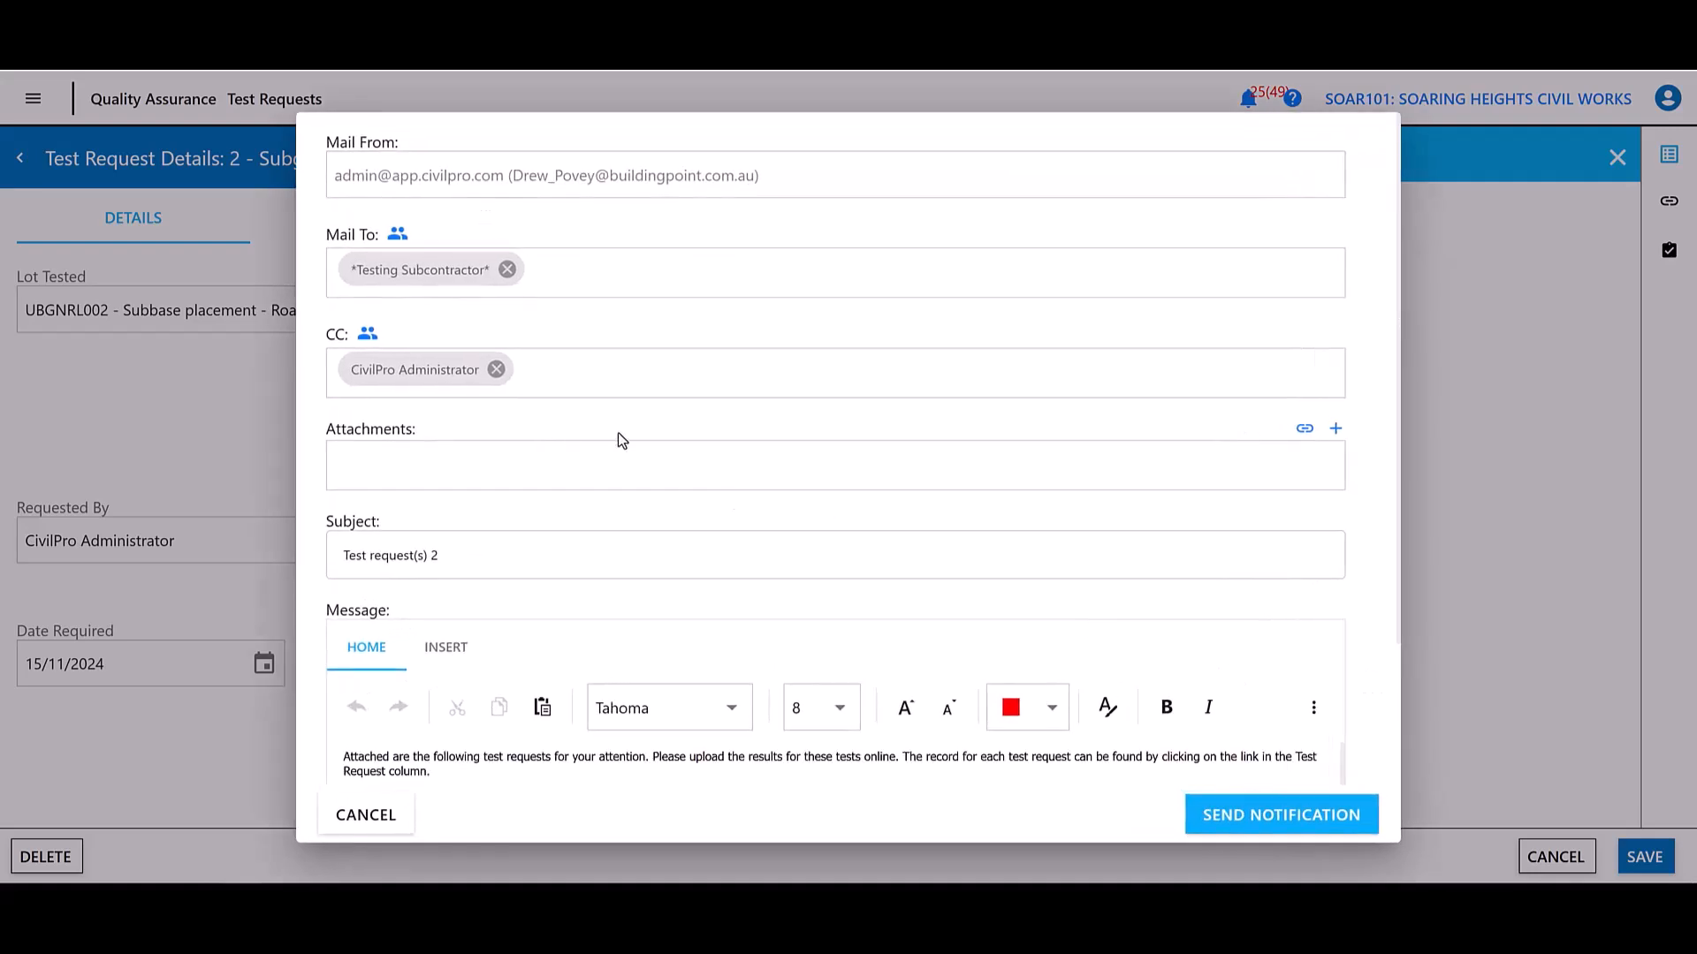
{"action": "left_click", "coordinate": [497, 369]}
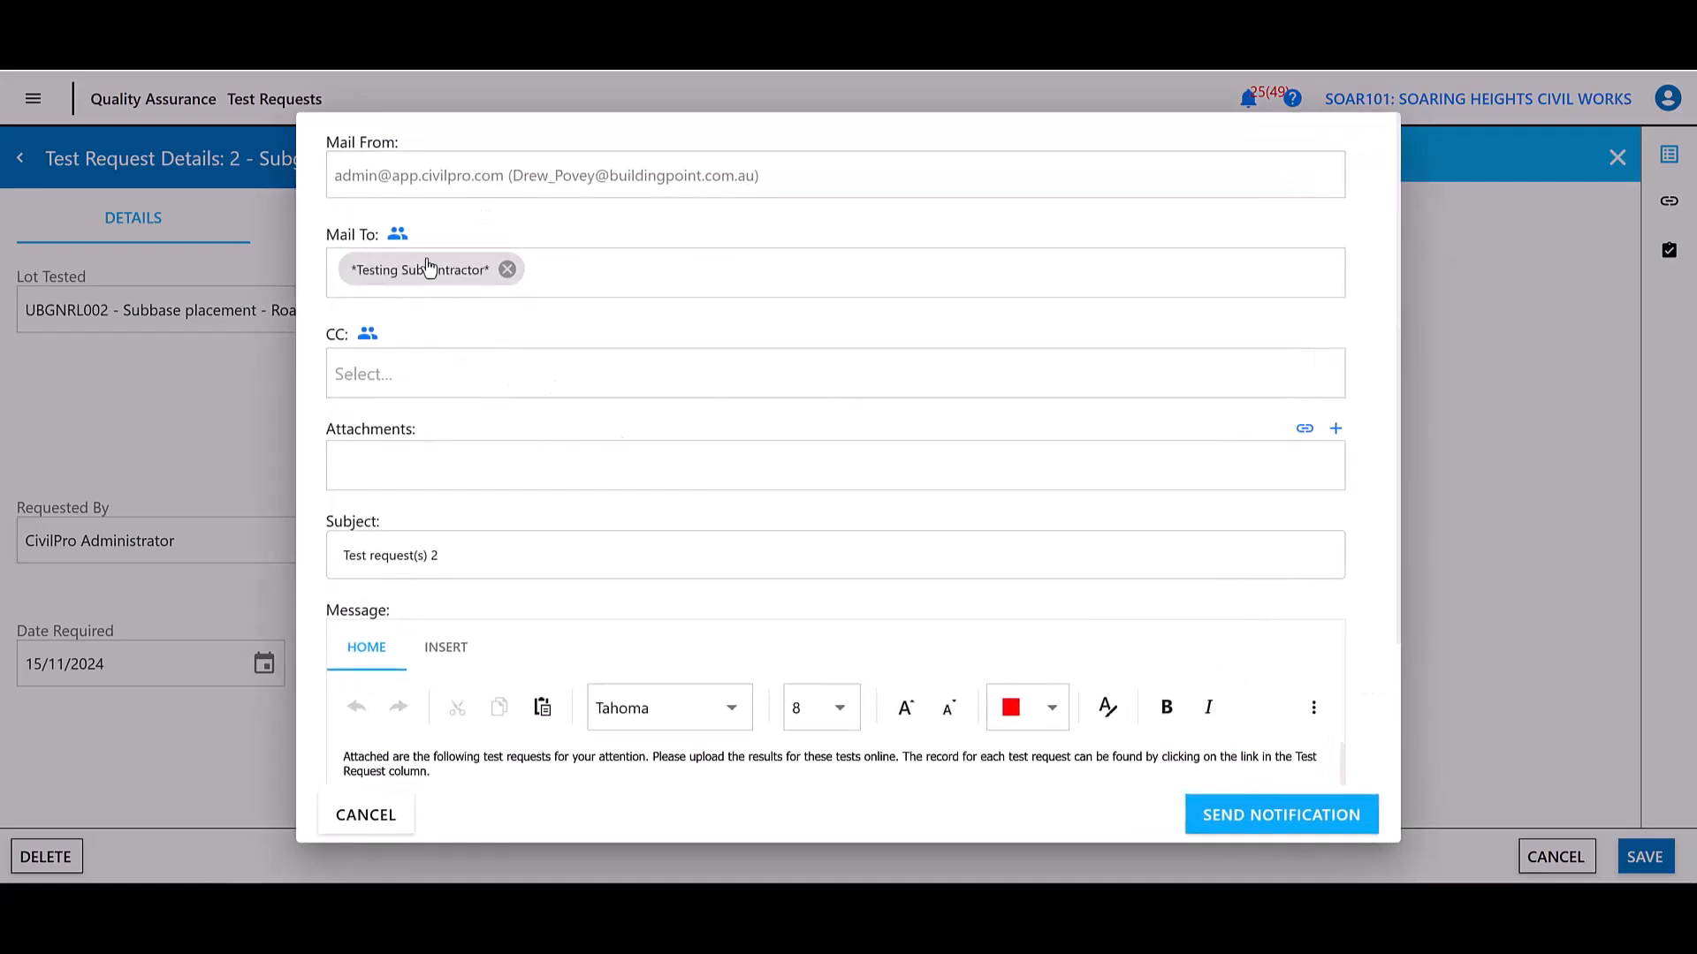
{"action": "scroll", "coordinate": [618, 526], "scroll_direction": "down", "scroll_amount": 2}
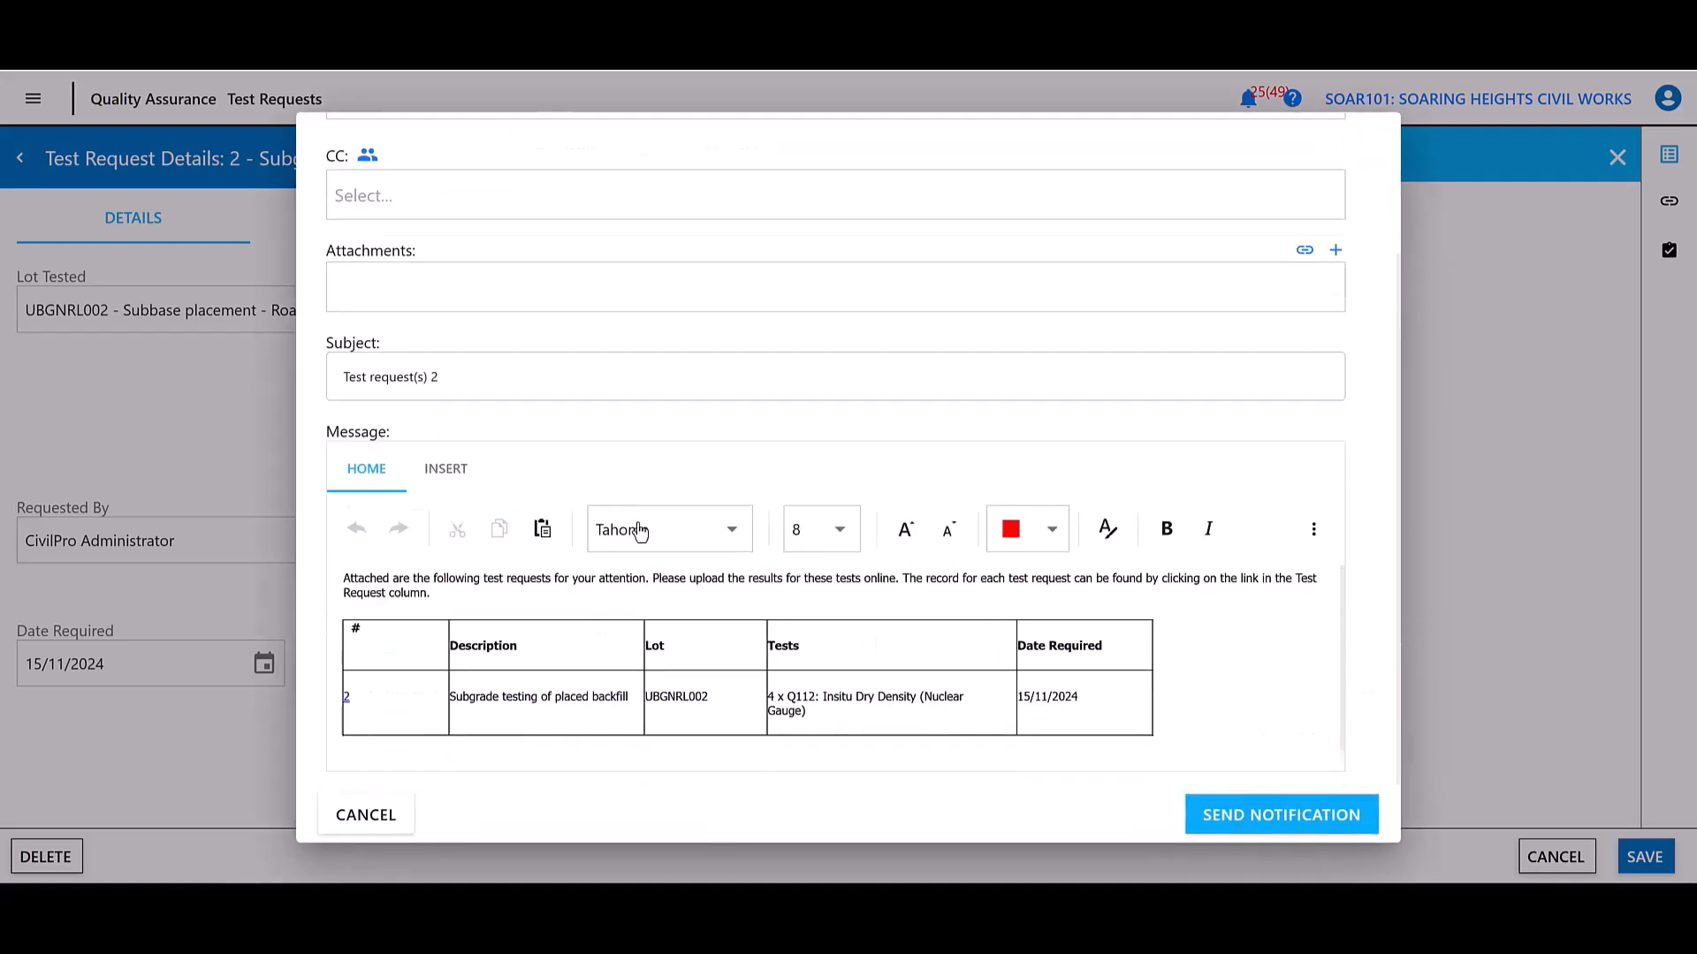
{"action": "left_click", "coordinate": [1296, 826]}
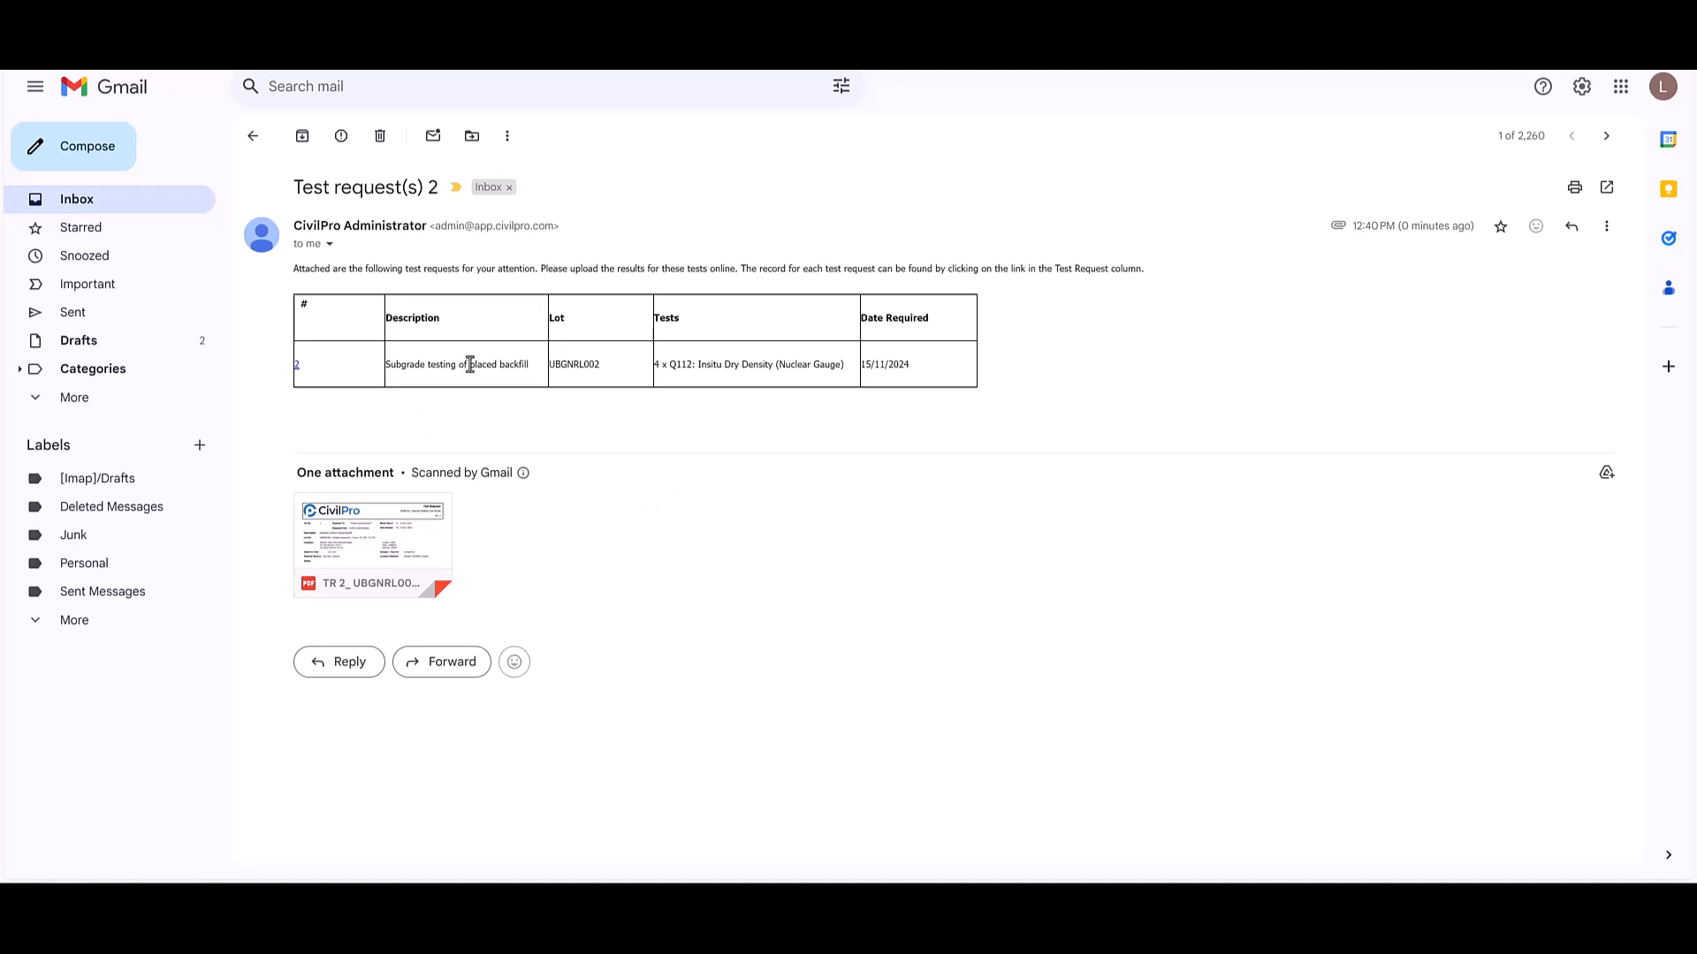
- In Gmail, examine the PDF attached to the received "Test request(s) 2" email and return to the message
{"action": "left_click", "coordinate": [353, 543]}
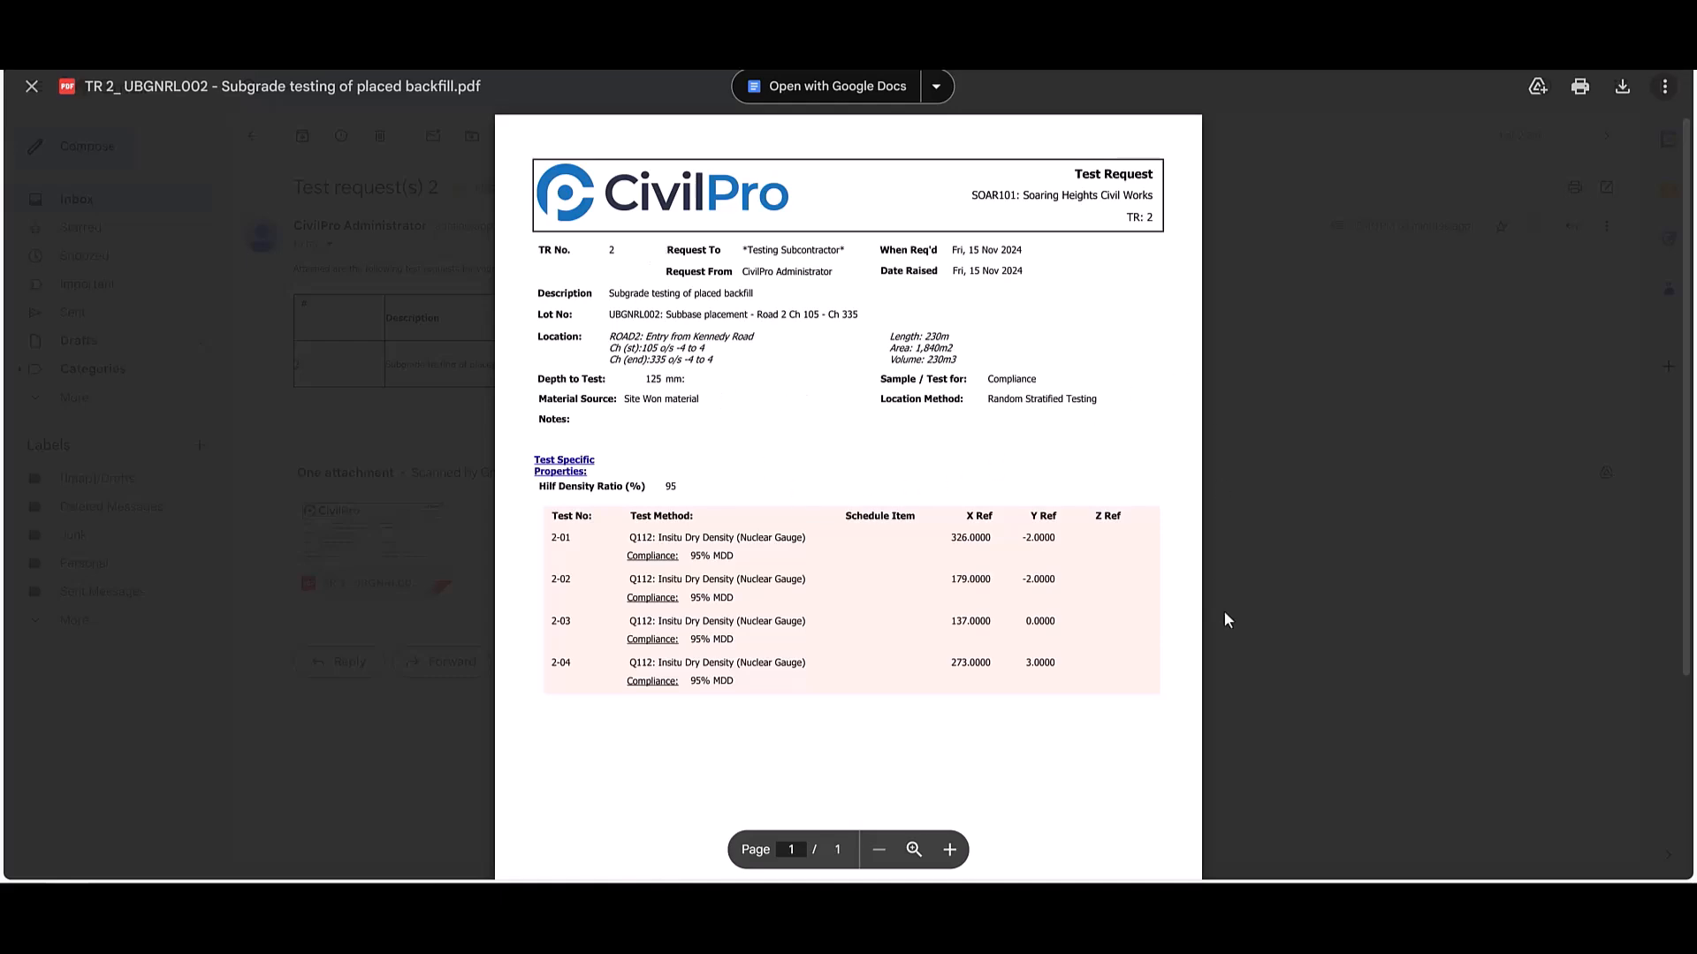
{"action": "left_click", "coordinate": [1543, 179]}
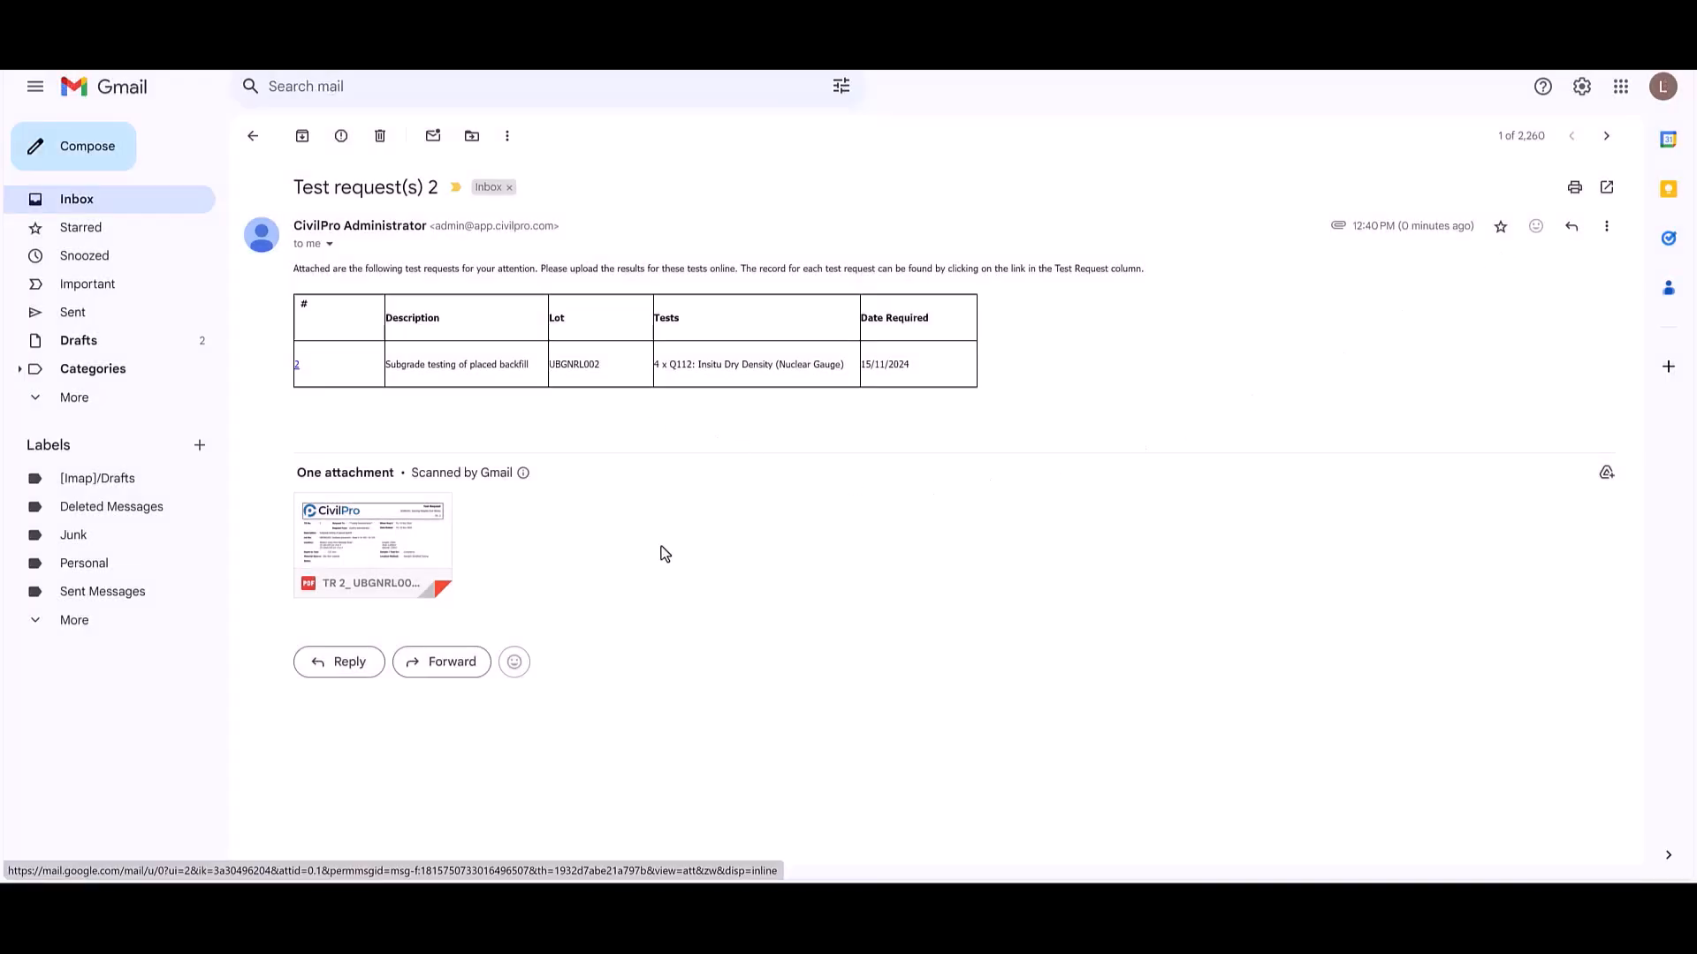
{"action": "left_click", "coordinate": [394, 528]}
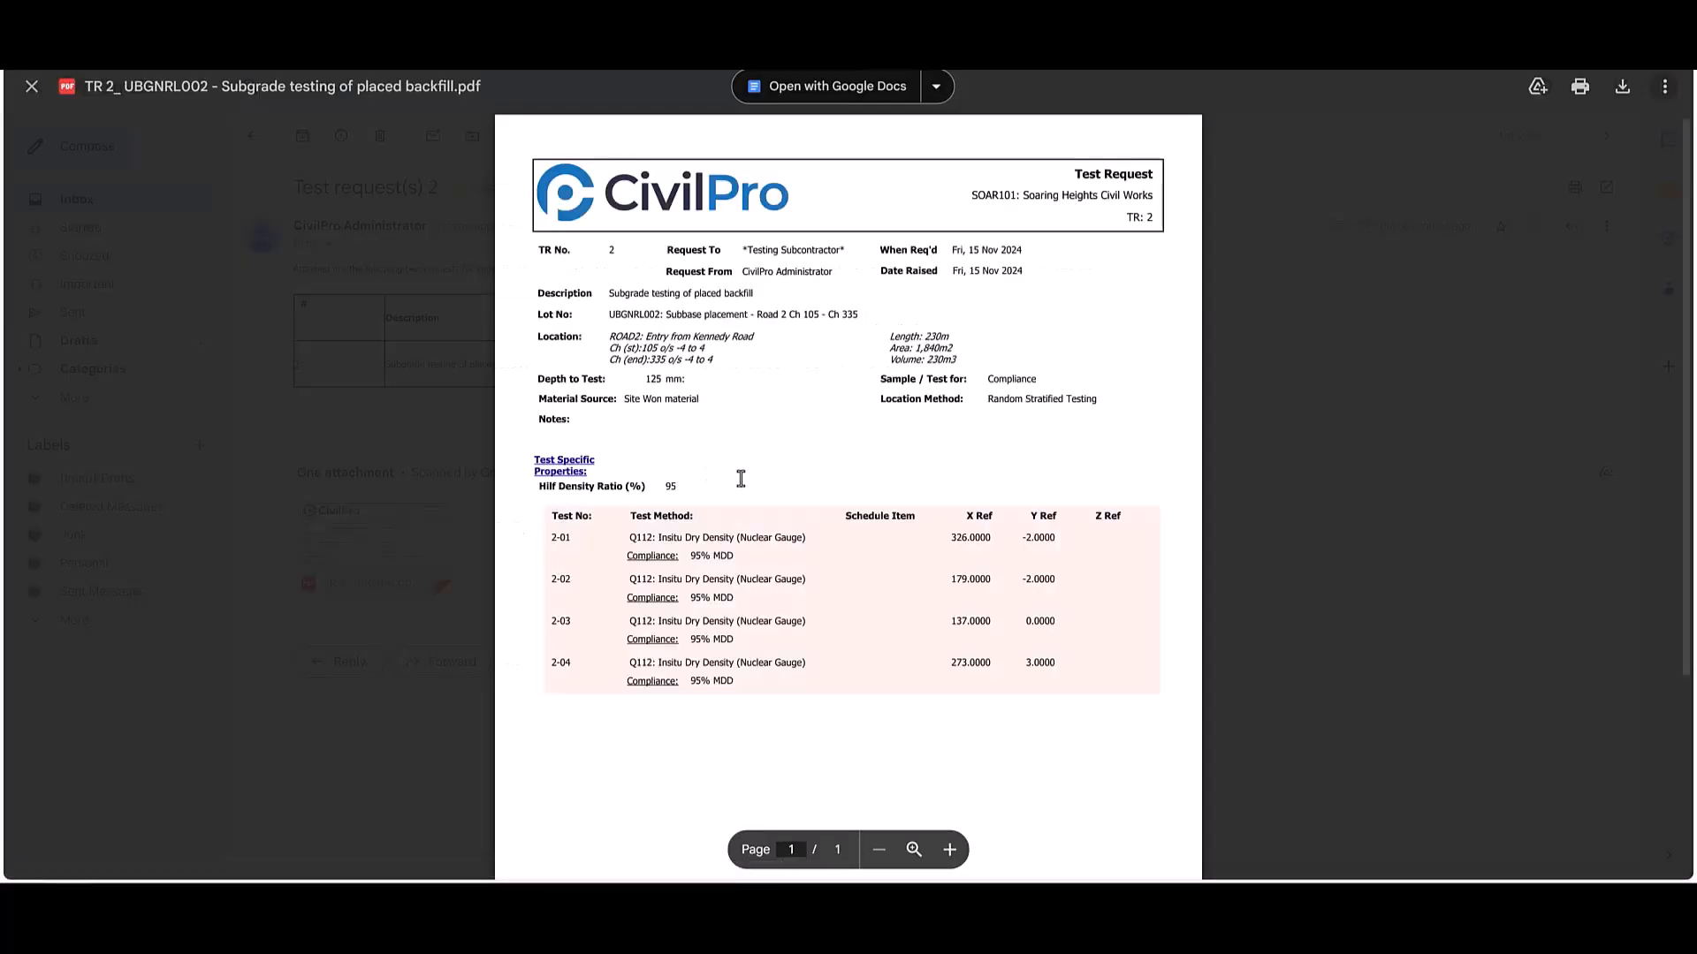
{"action": "left_click", "coordinate": [1306, 424]}
{"action": "mouse_move", "coordinate": [525, 474]}
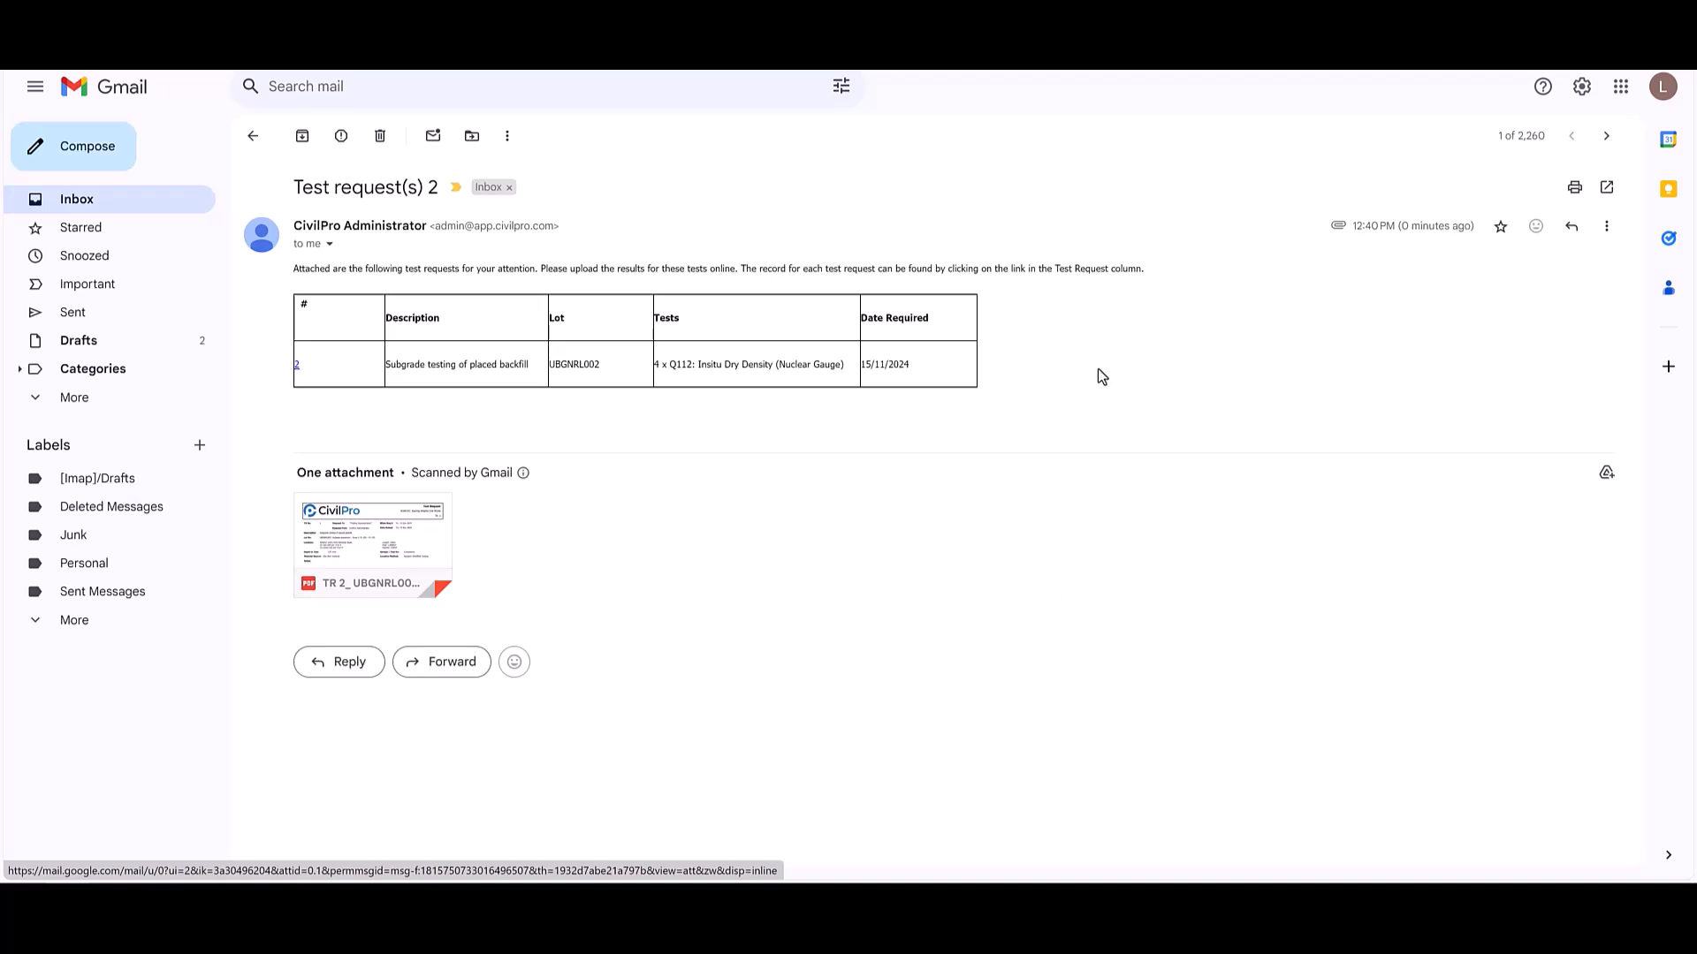
- Follow the emailed link to test request 2 in CivilPro and start a Notify Result notification for it
{"action": "left_click", "coordinate": [298, 367]}
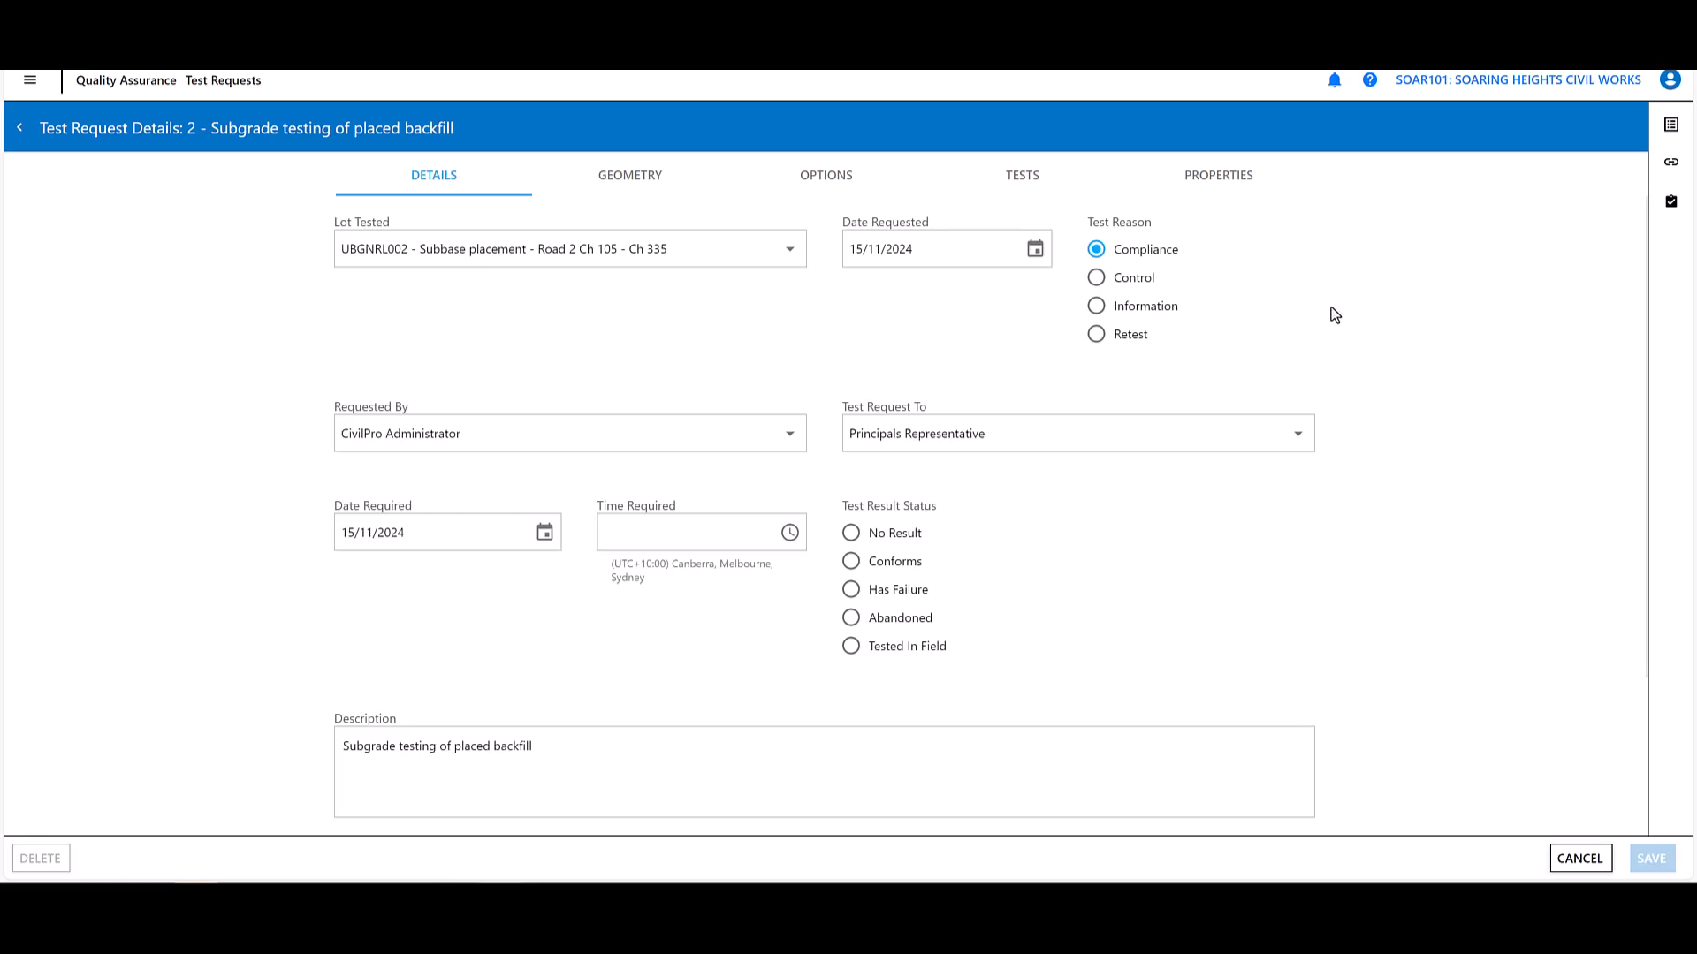
{"action": "left_click", "coordinate": [1671, 127]}
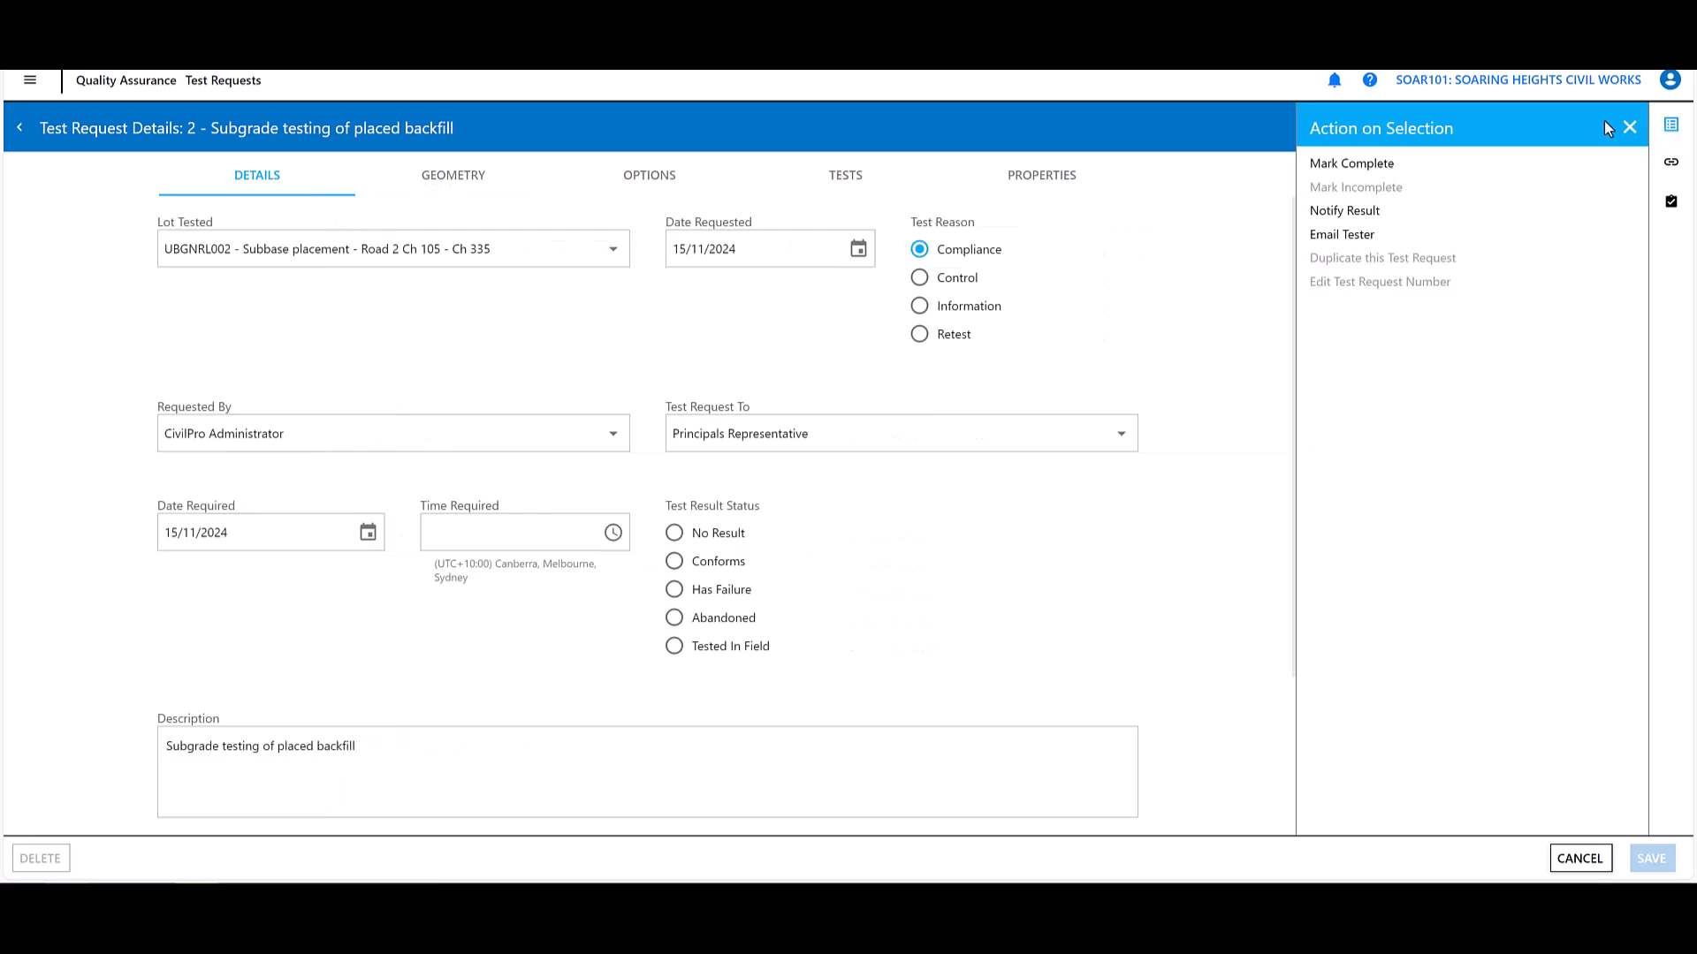
{"action": "left_click", "coordinate": [1340, 218]}
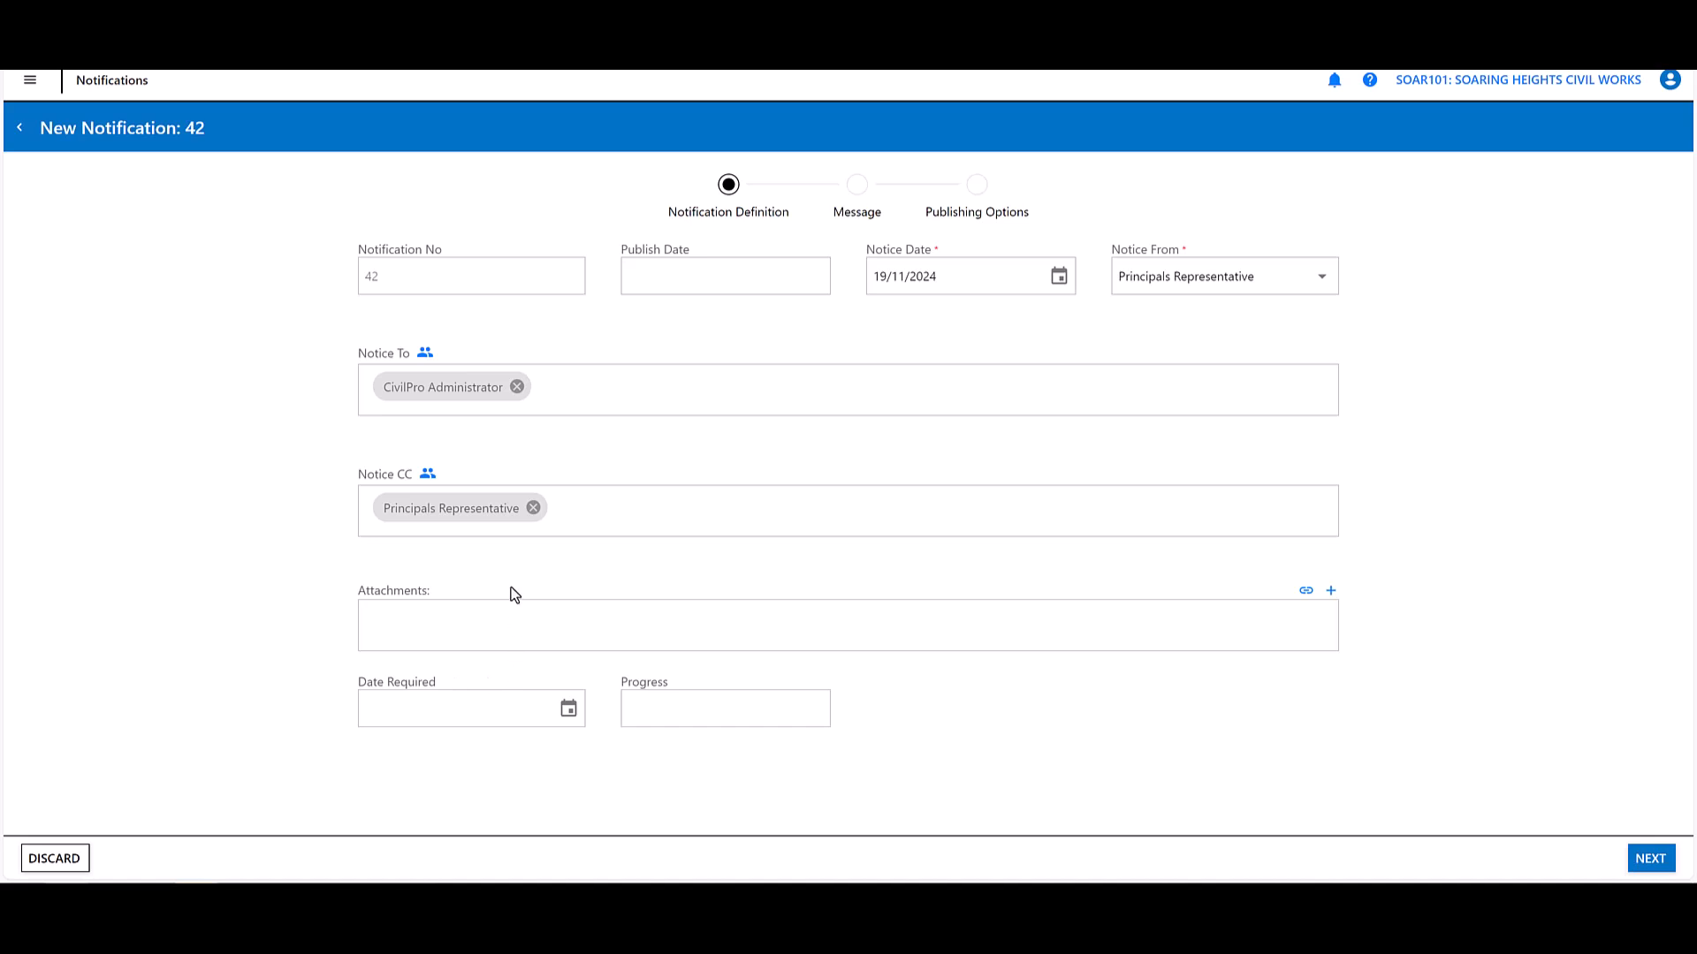
- Attach the "NDM - Example" file to the result notification and proceed to its message
{"action": "left_click", "coordinate": [1331, 591]}
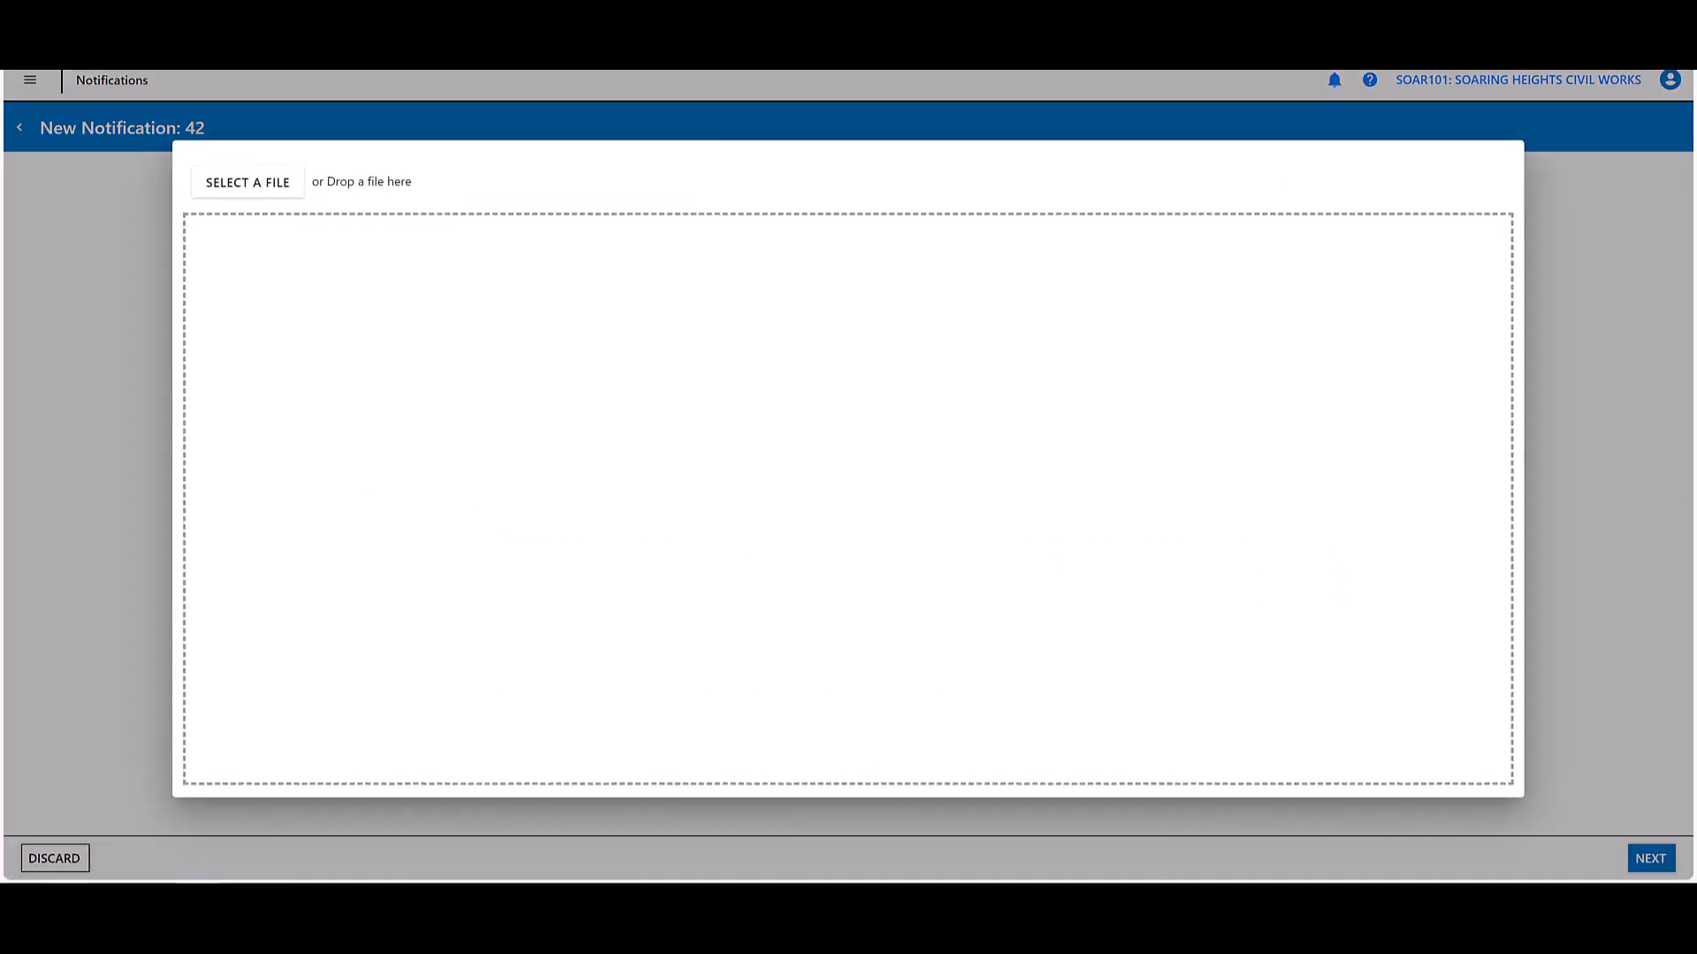
{"action": "left_click_drag", "start_coordinate": [884, 698], "coordinate": [557, 412]}
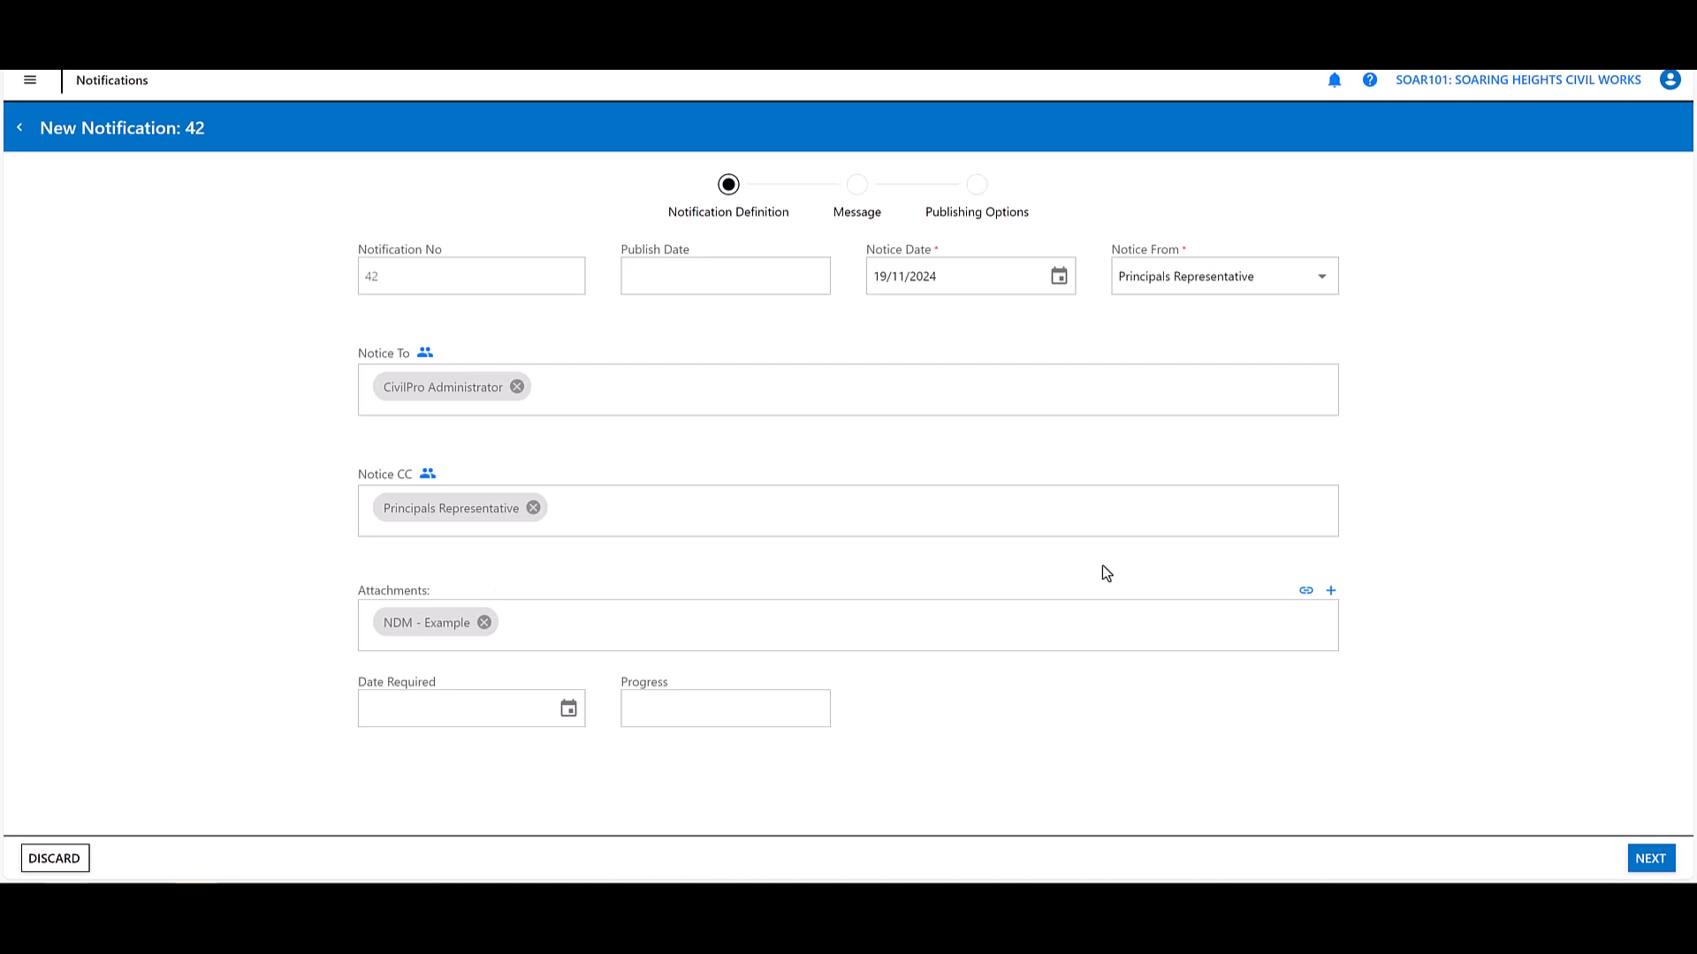
{"action": "left_click", "coordinate": [1654, 863]}
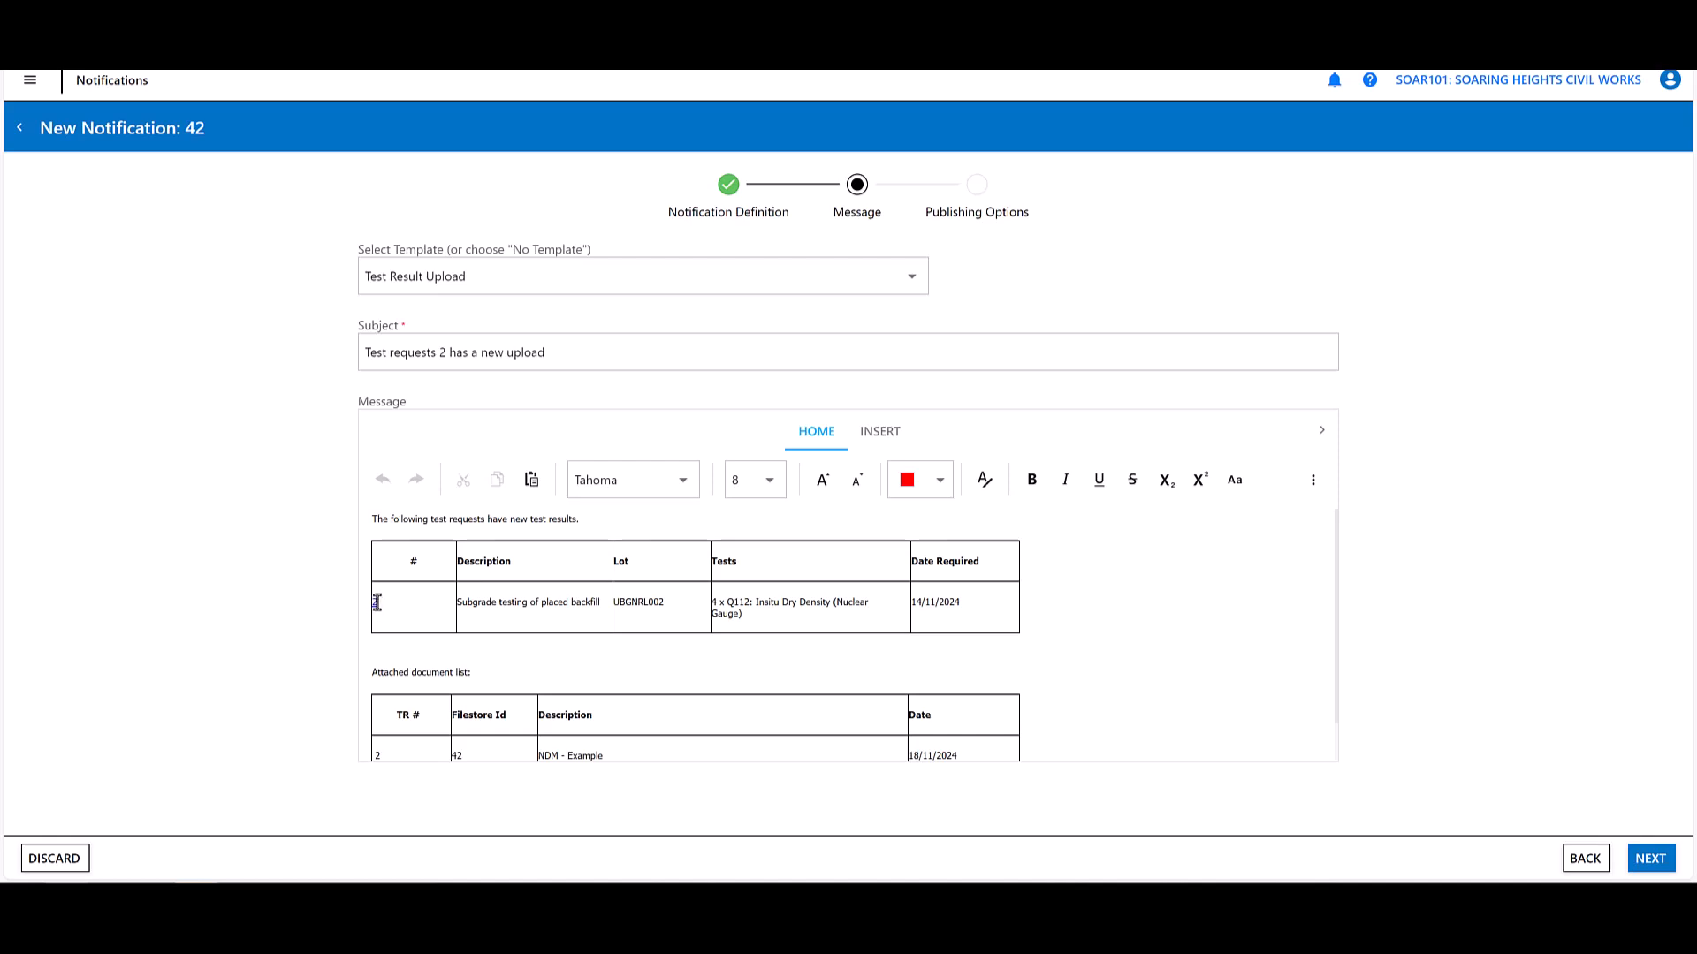
- Review the result notification's message for test request 2, then publish it and send the emails
{"action": "scroll", "coordinate": [412, 598], "scroll_direction": "down", "scroll_amount": 1}
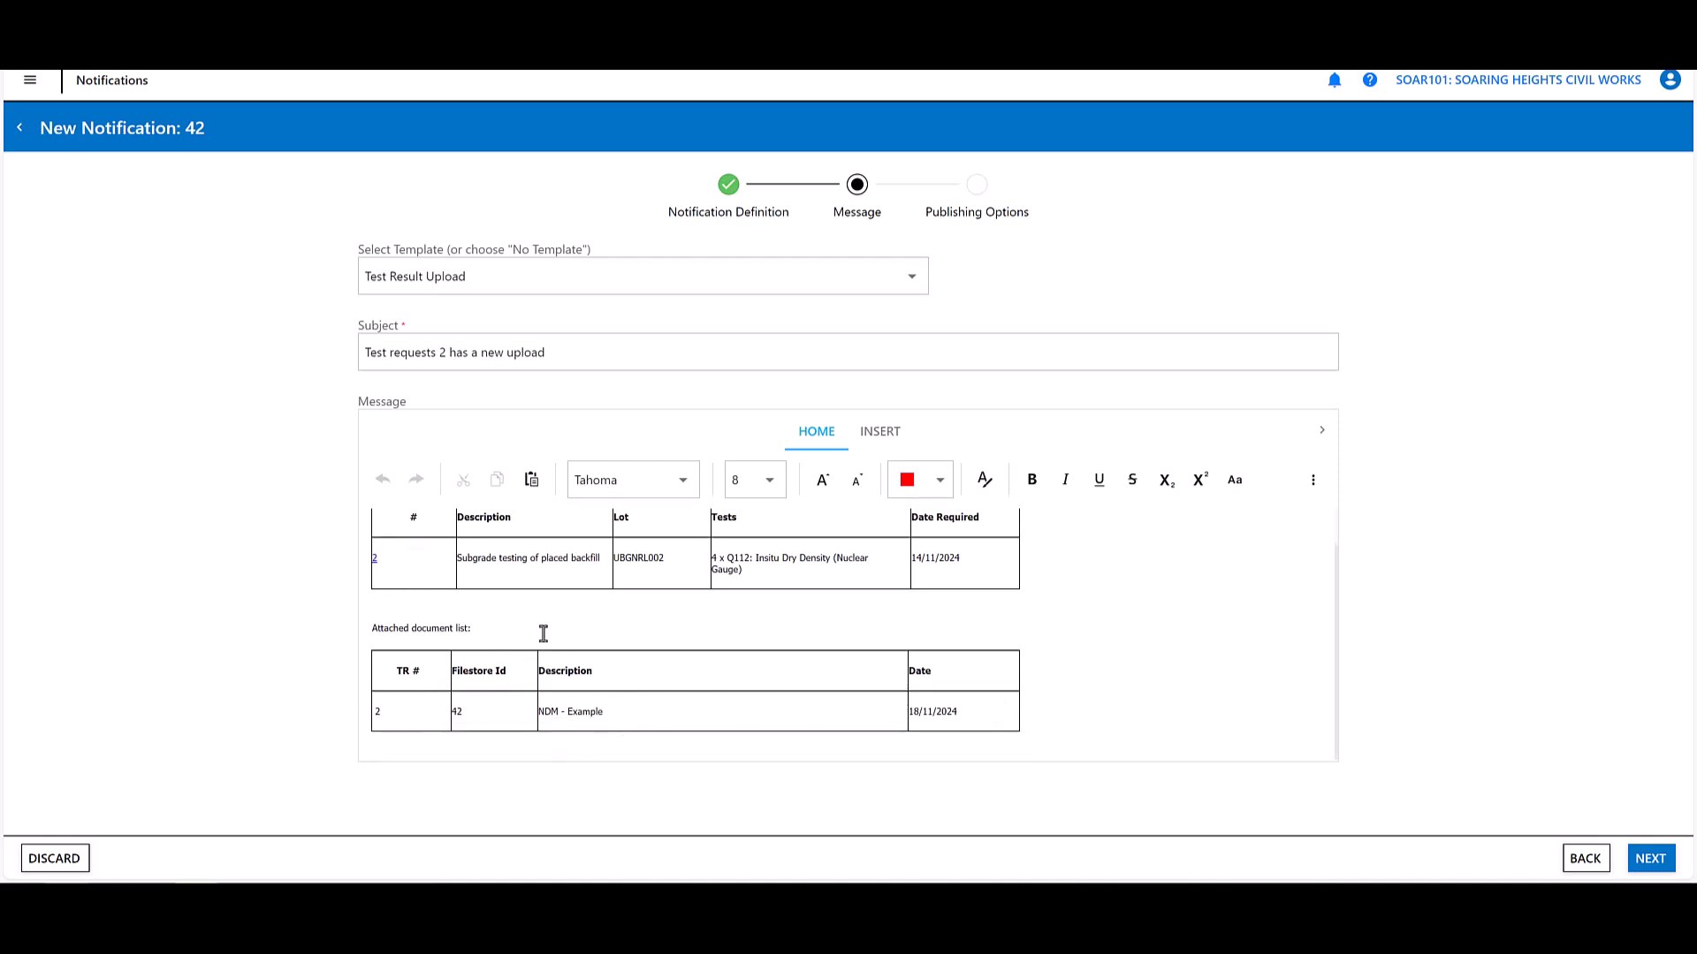
{"action": "scroll", "coordinate": [543, 633], "scroll_direction": "up", "scroll_amount": 1}
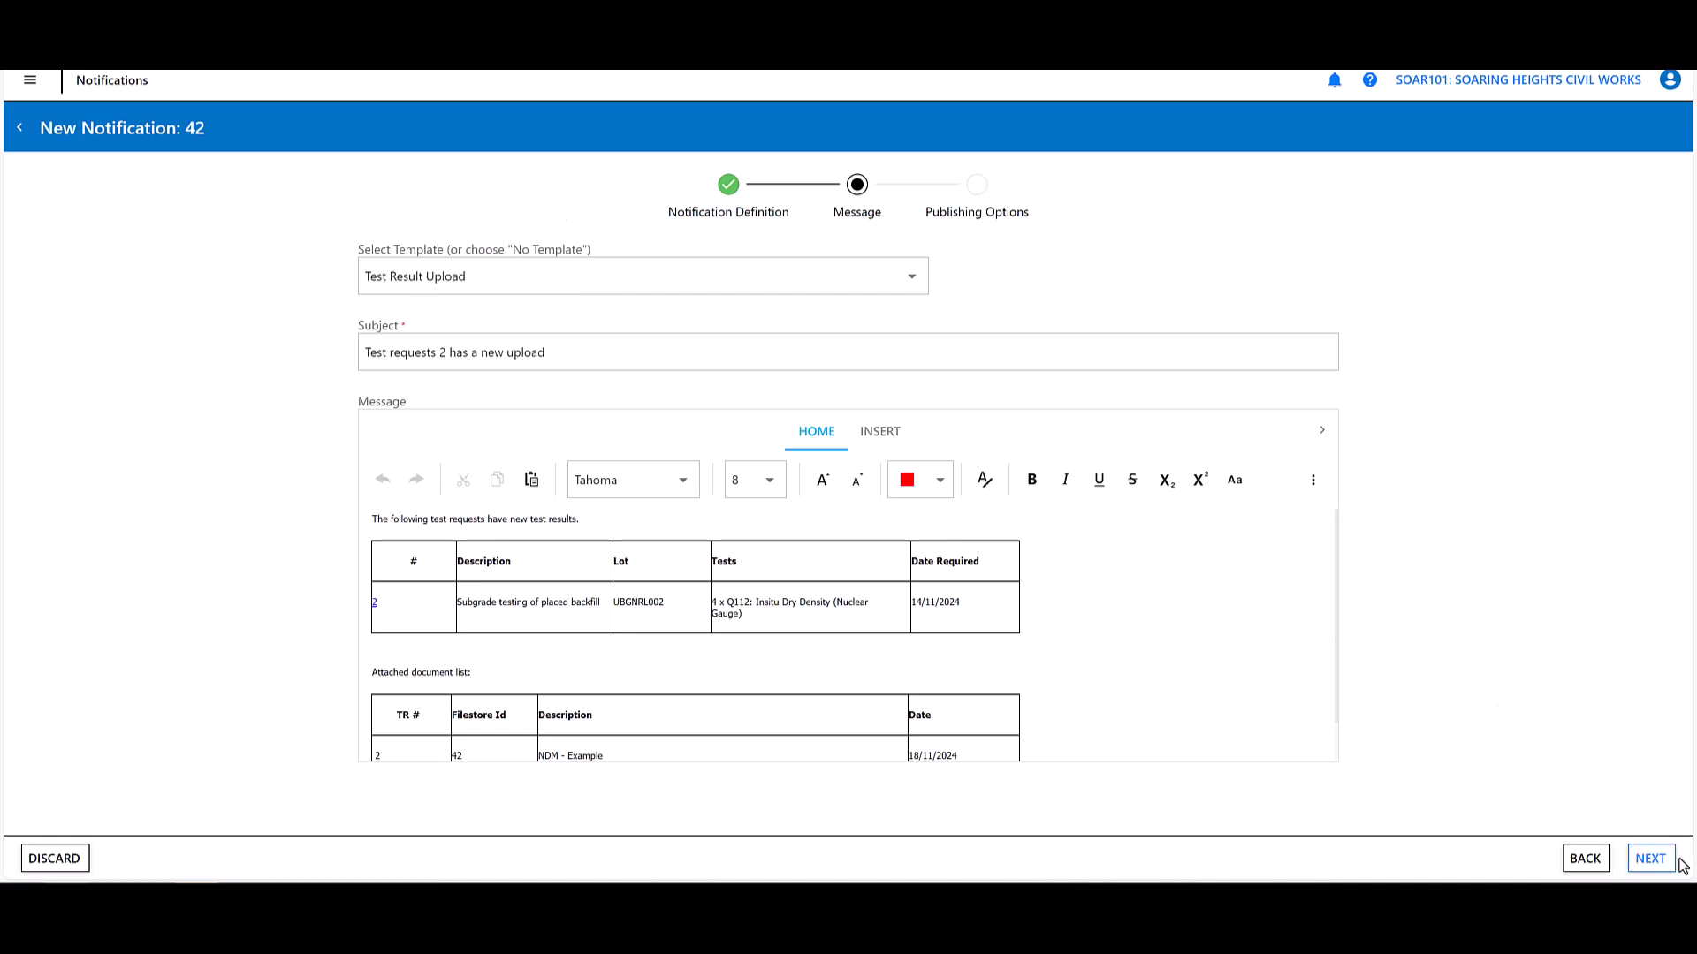
{"action": "left_click", "coordinate": [1649, 858]}
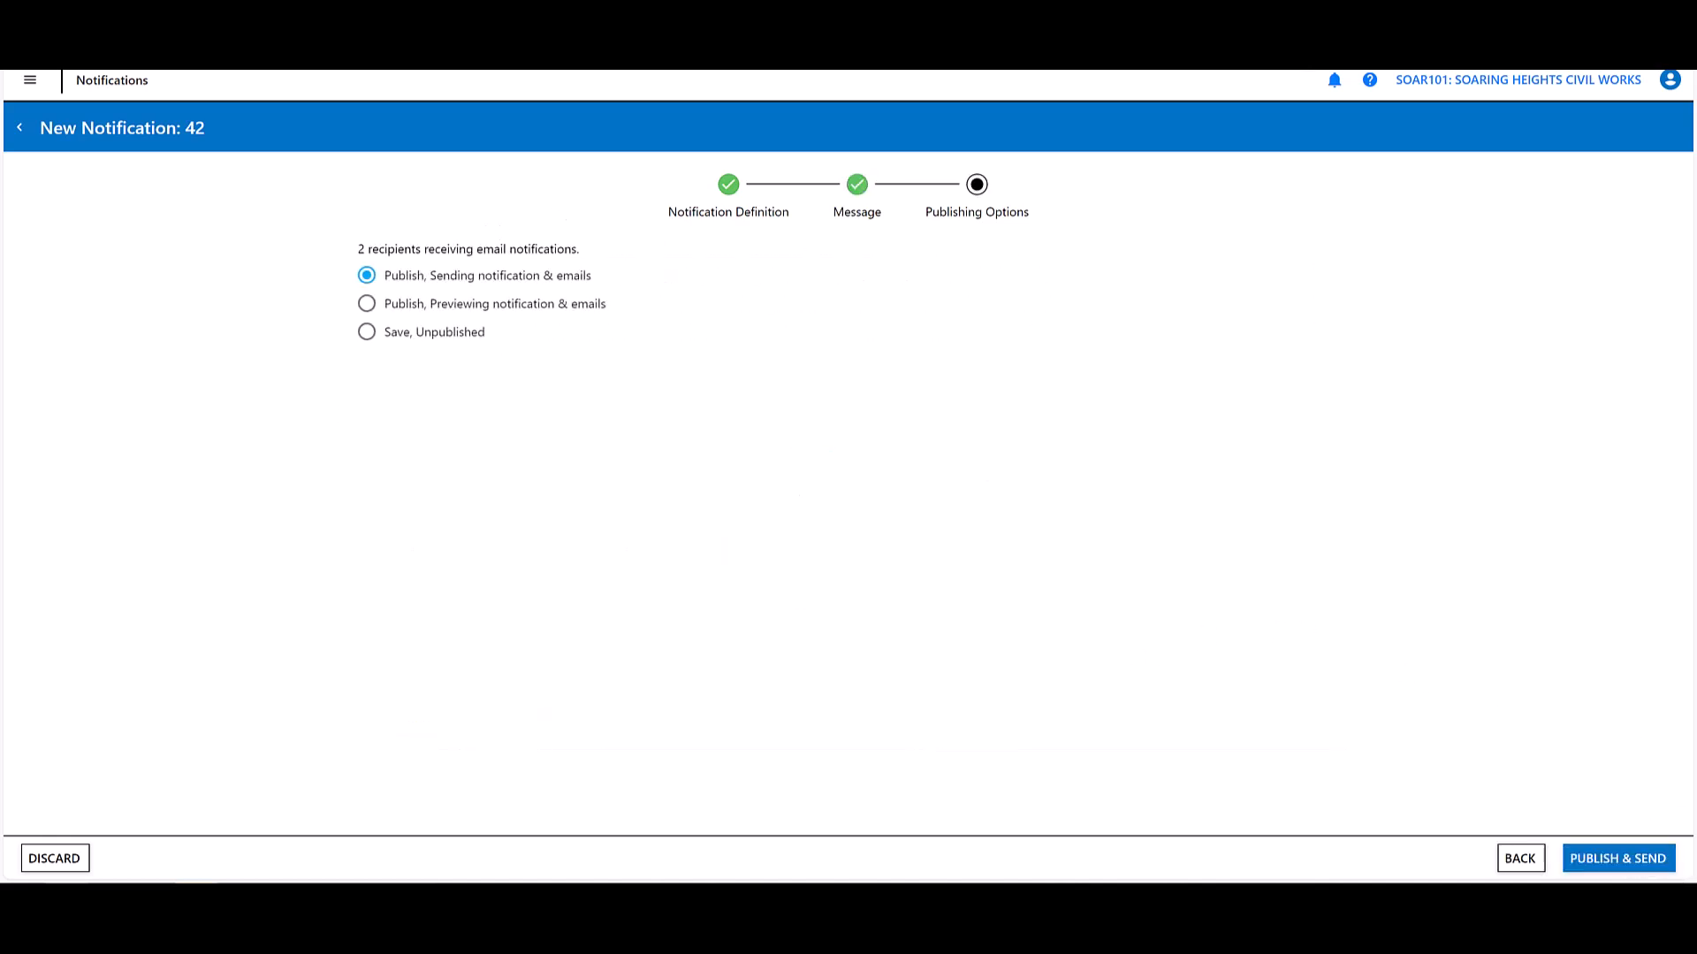
{"action": "left_click", "coordinate": [1615, 854]}
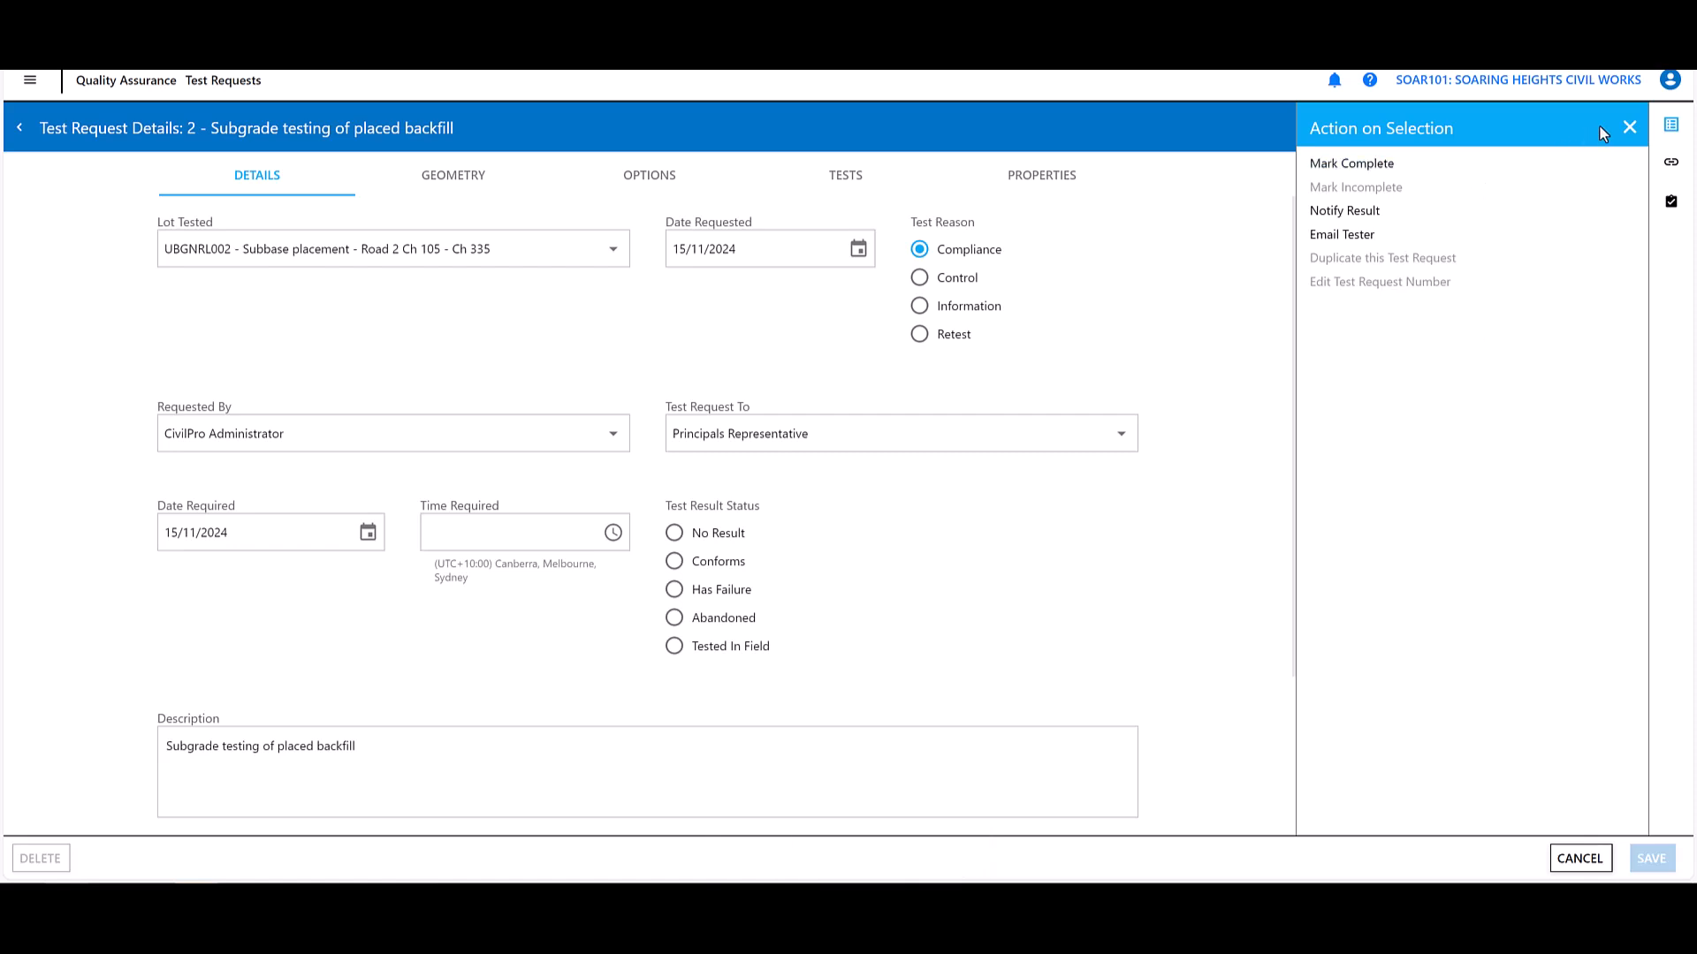
- Examine test request 2's related items, including its filestore documents, email logs and notifications
{"action": "left_click", "coordinate": [1630, 129]}
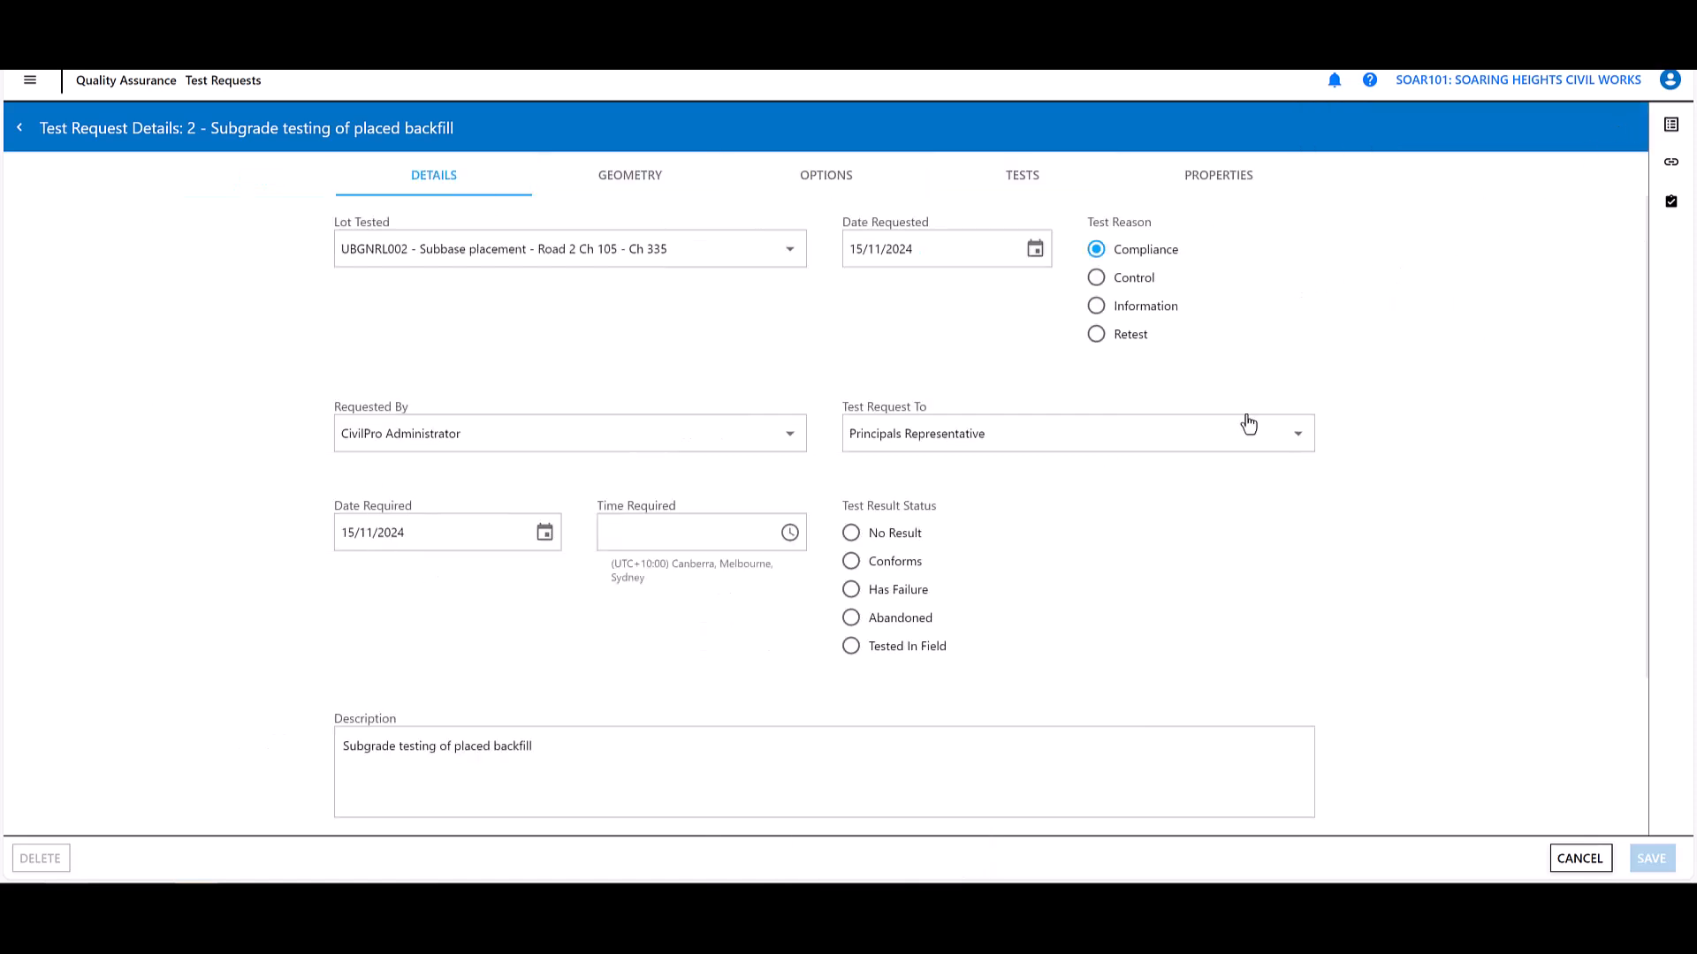
{"action": "left_click", "coordinate": [1669, 166]}
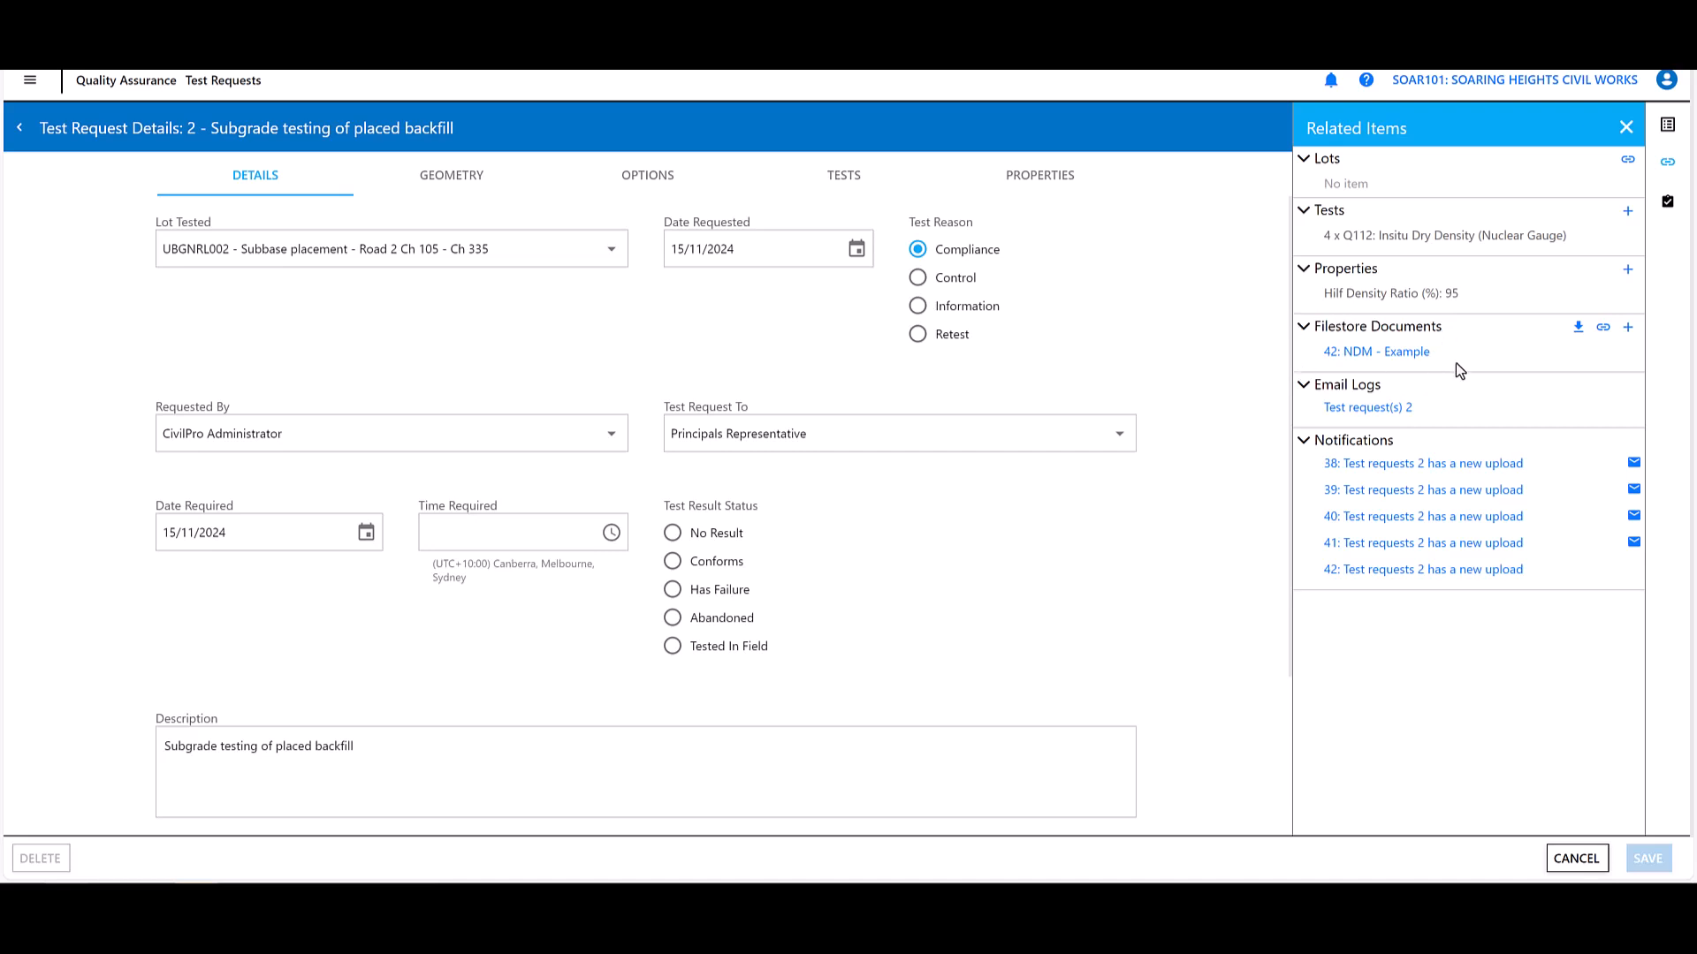
{"action": "left_click", "coordinate": [1667, 163]}
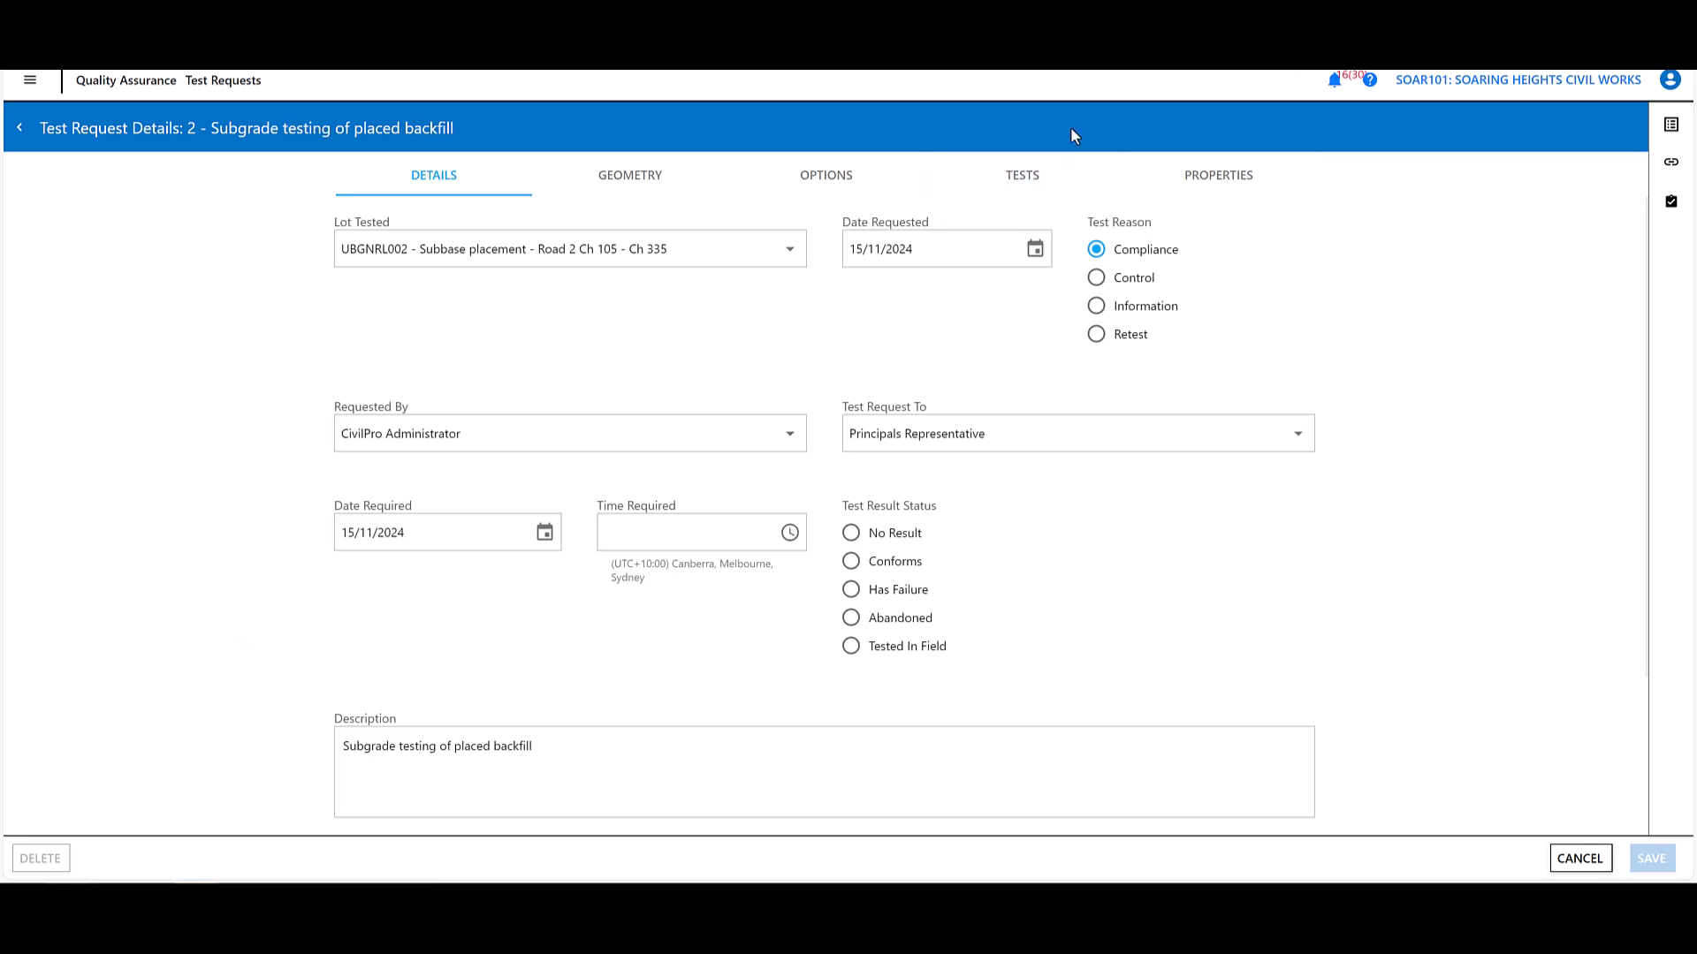
- Connect to project SOAR101 from the project list and open test request 2 from the Test Requests register
{"action": "left_click", "coordinate": [43, 92]}
{"action": "left_click", "coordinate": [146, 91]}
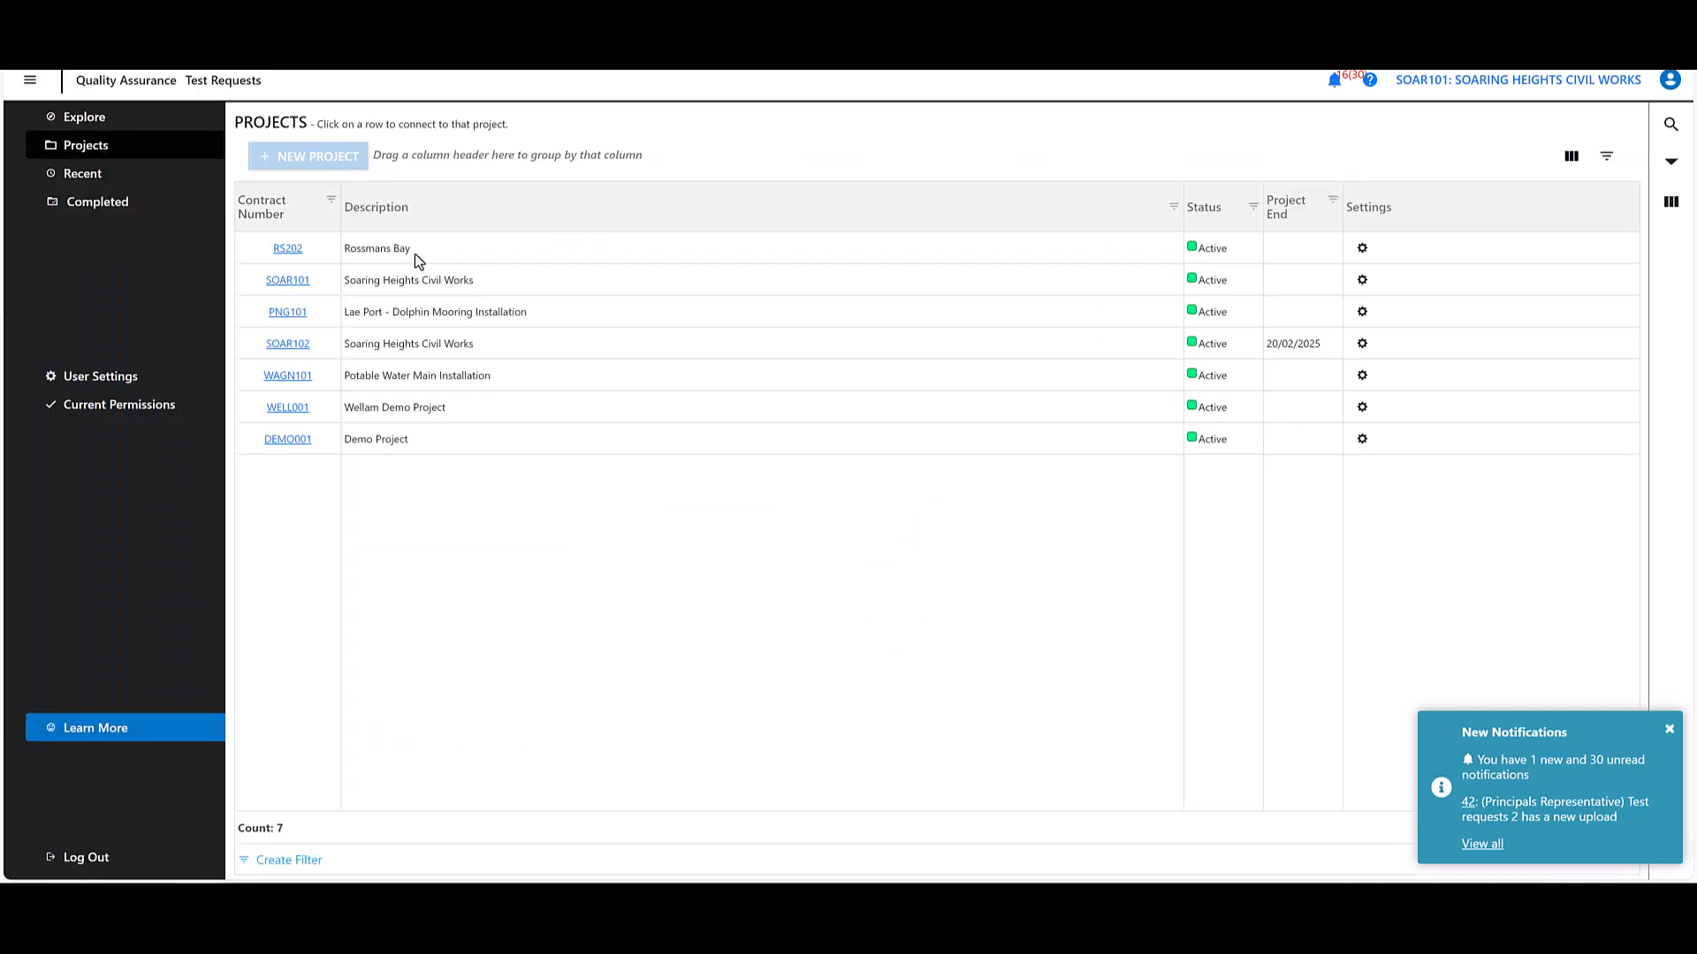
{"action": "left_click", "coordinate": [287, 281]}
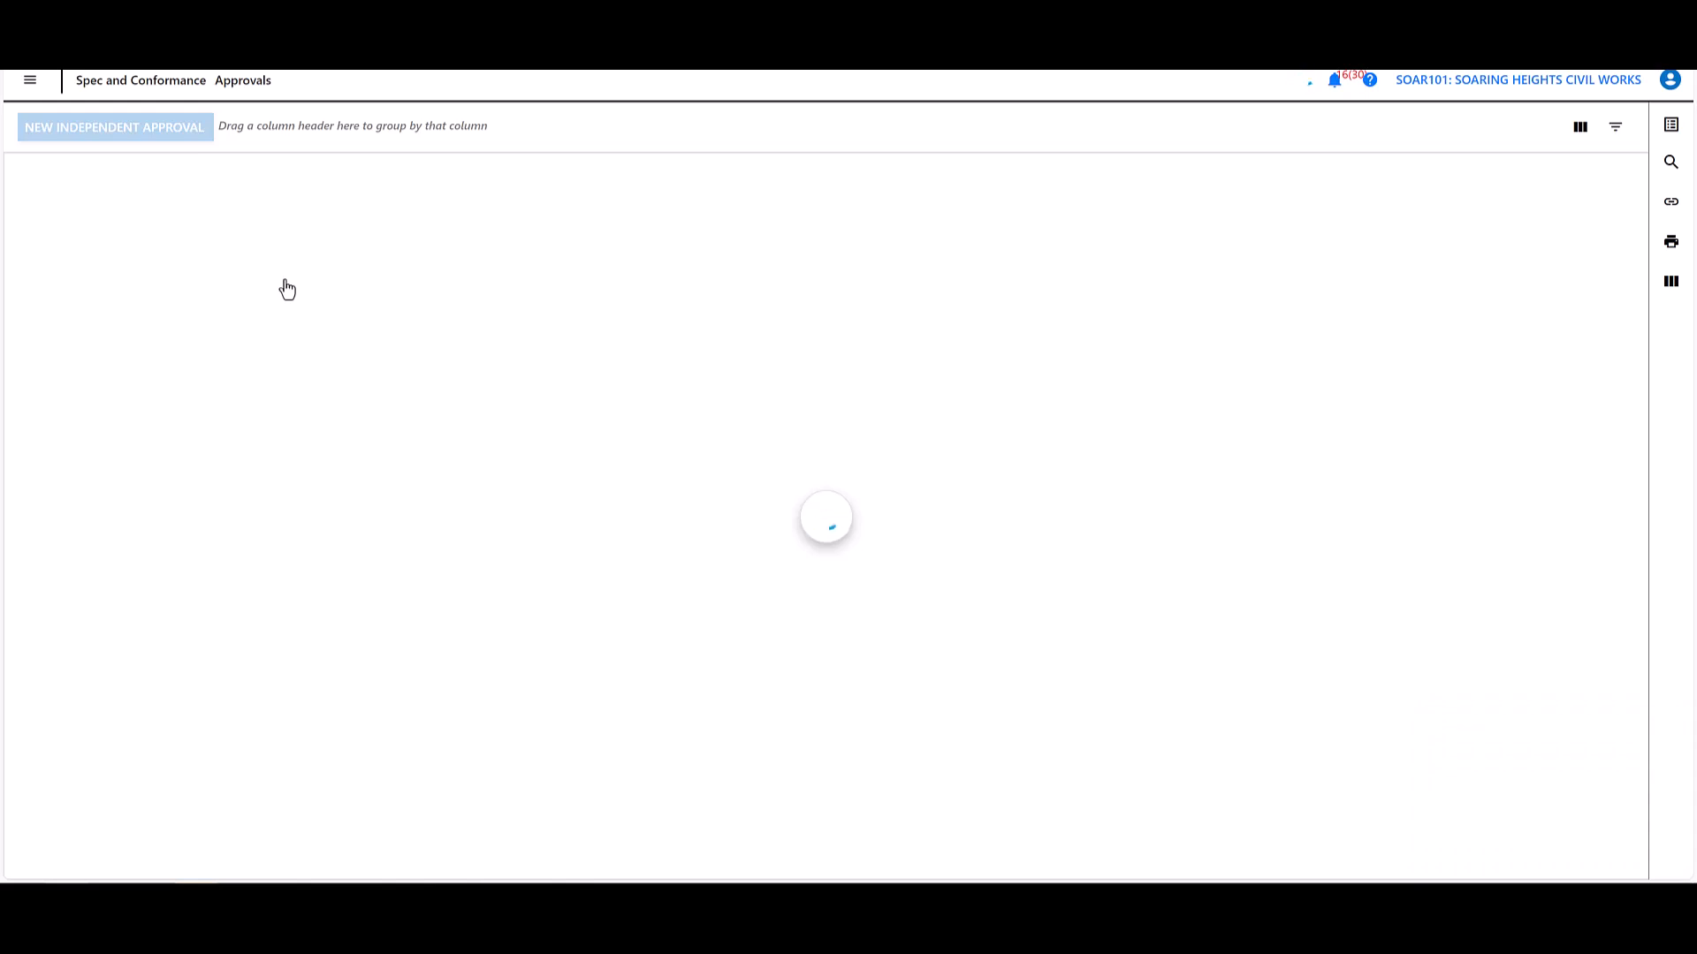
{"action": "left_click", "coordinate": [45, 87]}
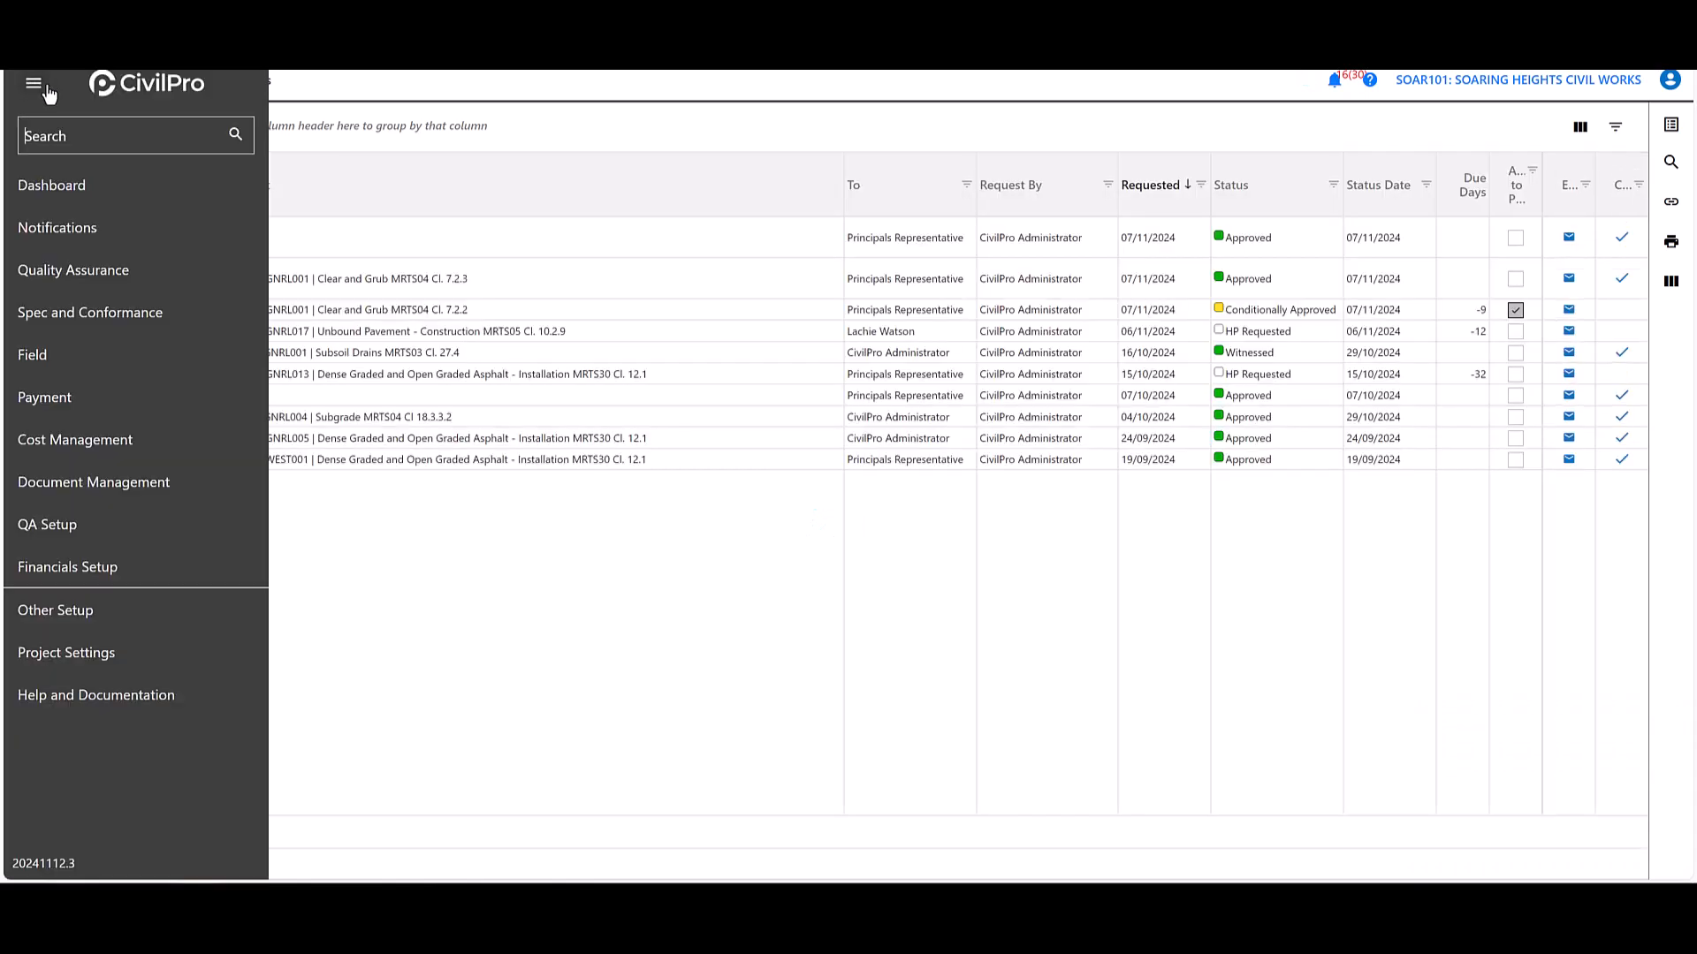
{"action": "mouse_move", "coordinate": [144, 319]}
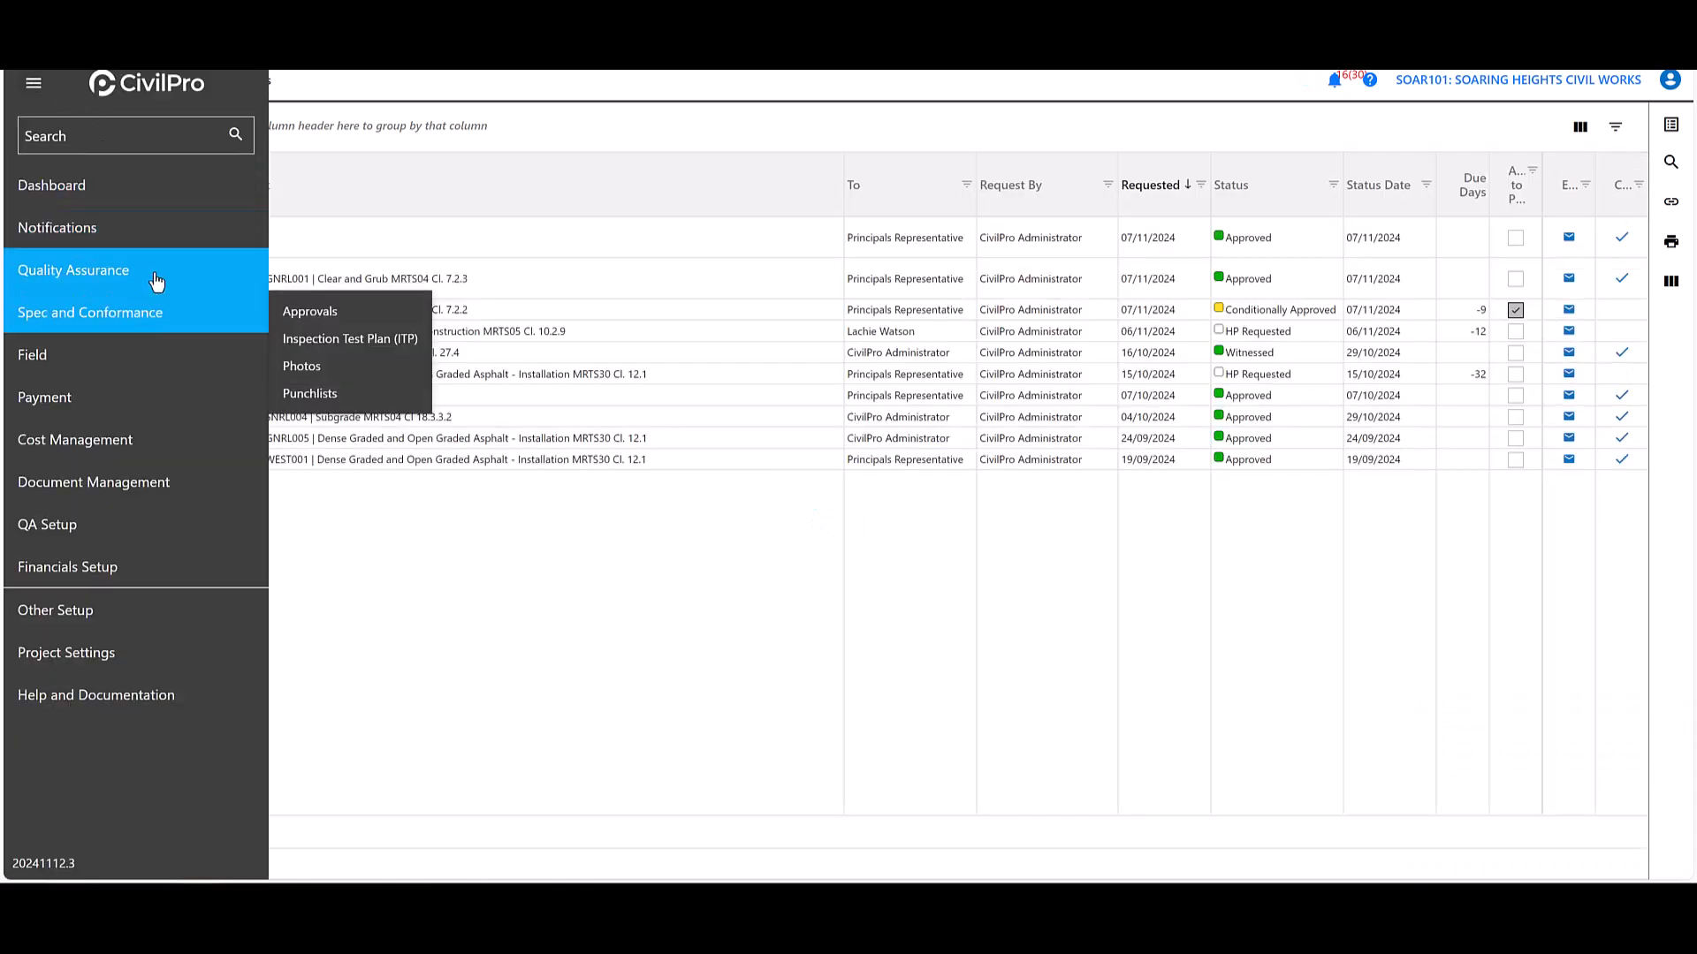
{"action": "mouse_move", "coordinate": [155, 275]}
{"action": "left_click", "coordinate": [351, 298]}
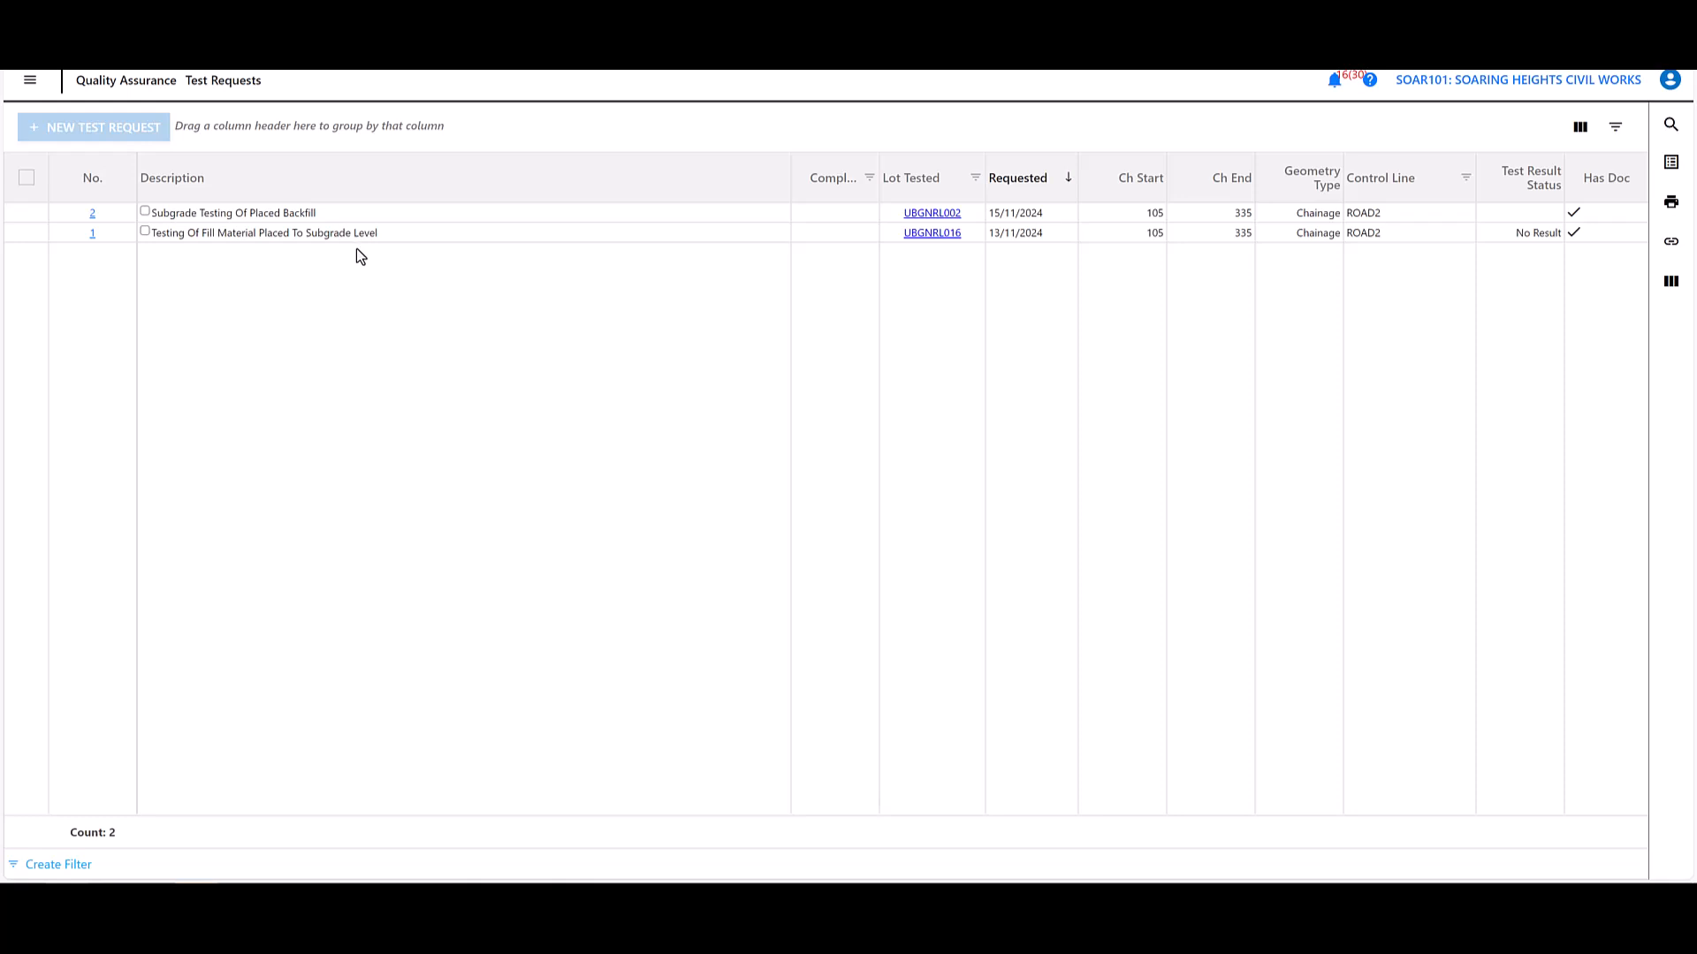
{"action": "left_click", "coordinate": [95, 215]}
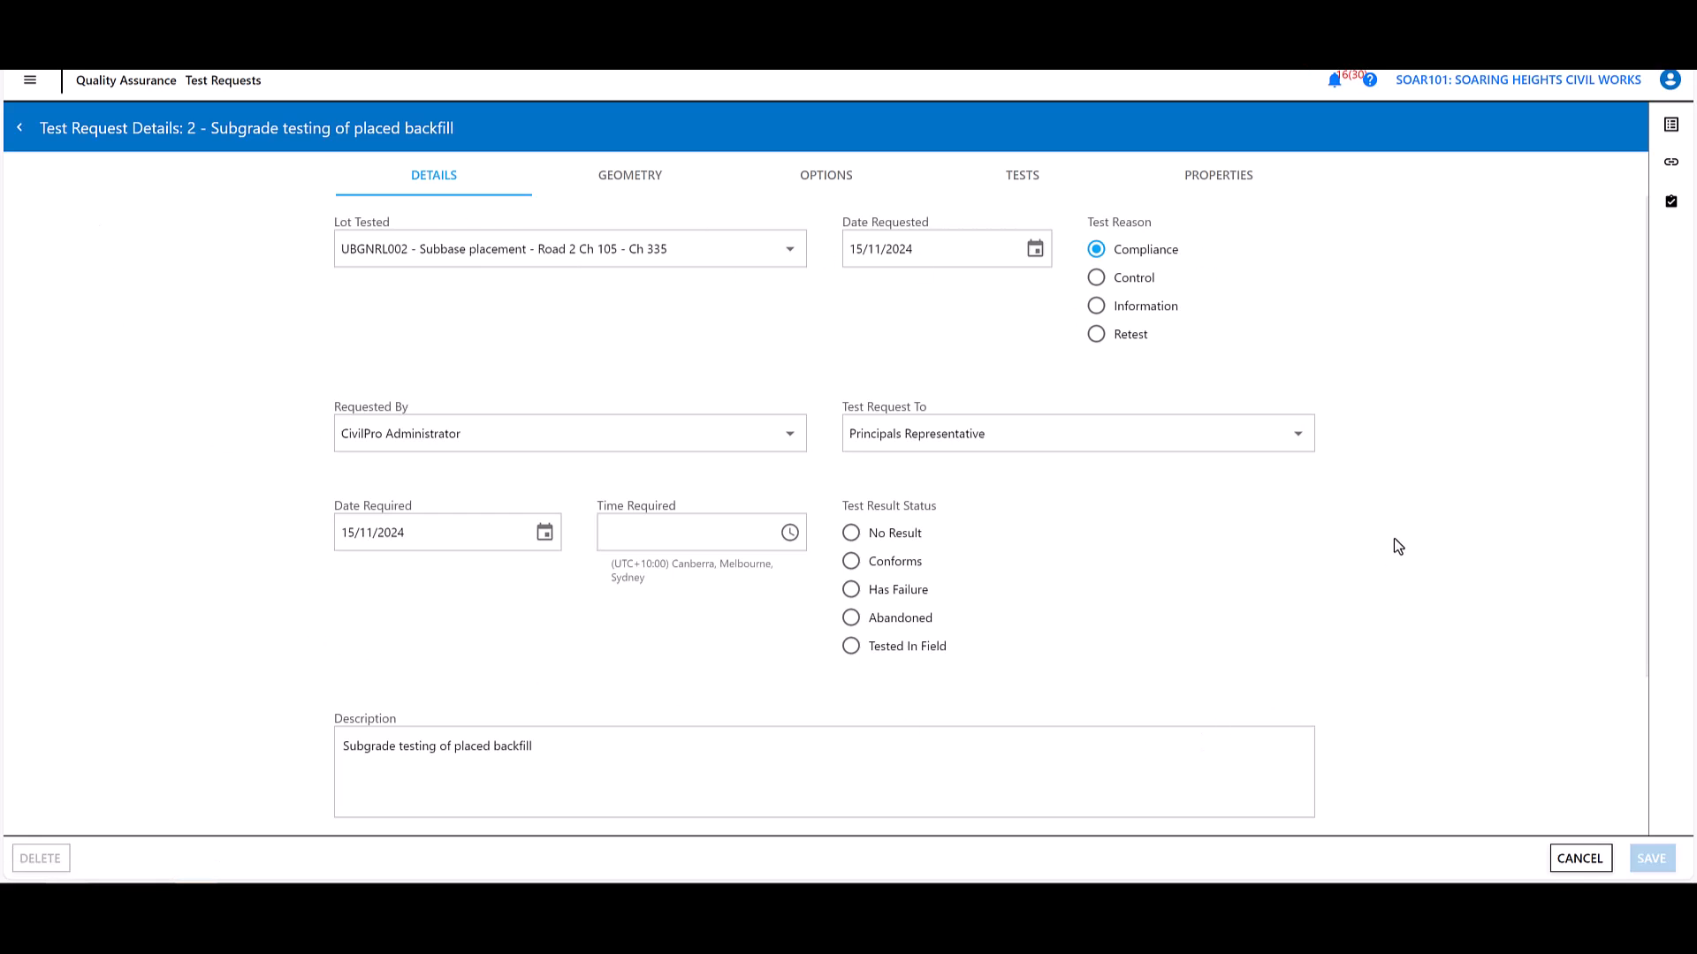
- Check the actions available for test request 2, including Notify Result, and close the list of actions
{"action": "left_click", "coordinate": [1670, 125]}
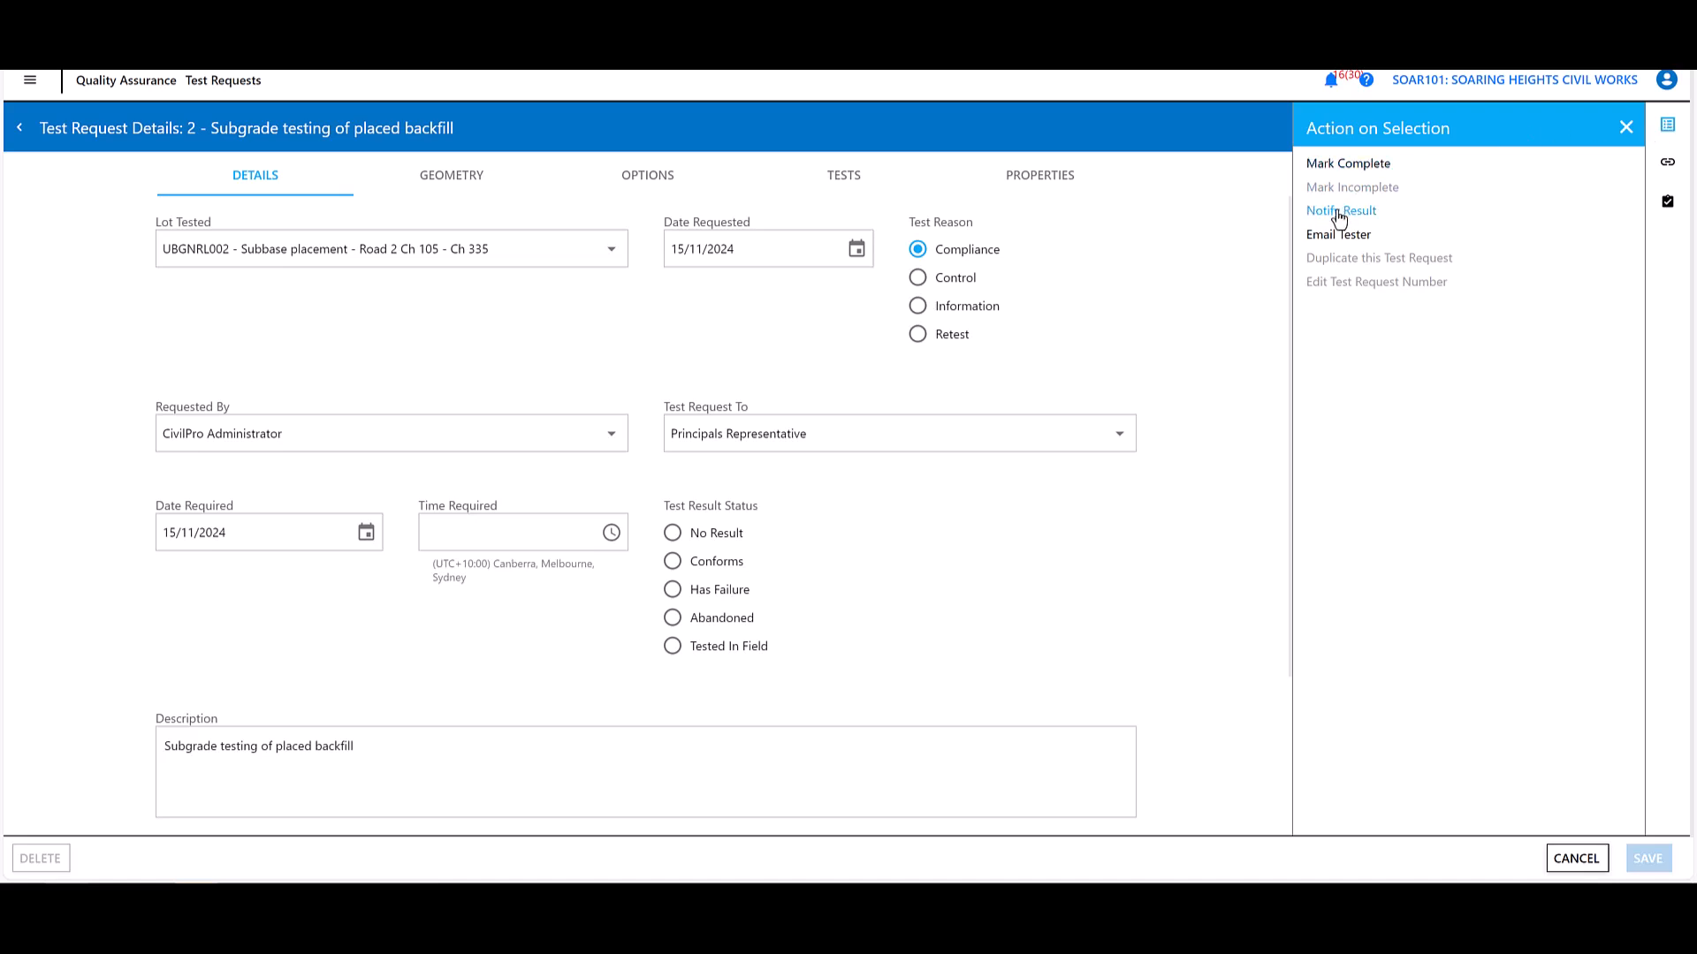
{"action": "left_click", "coordinate": [1622, 126]}
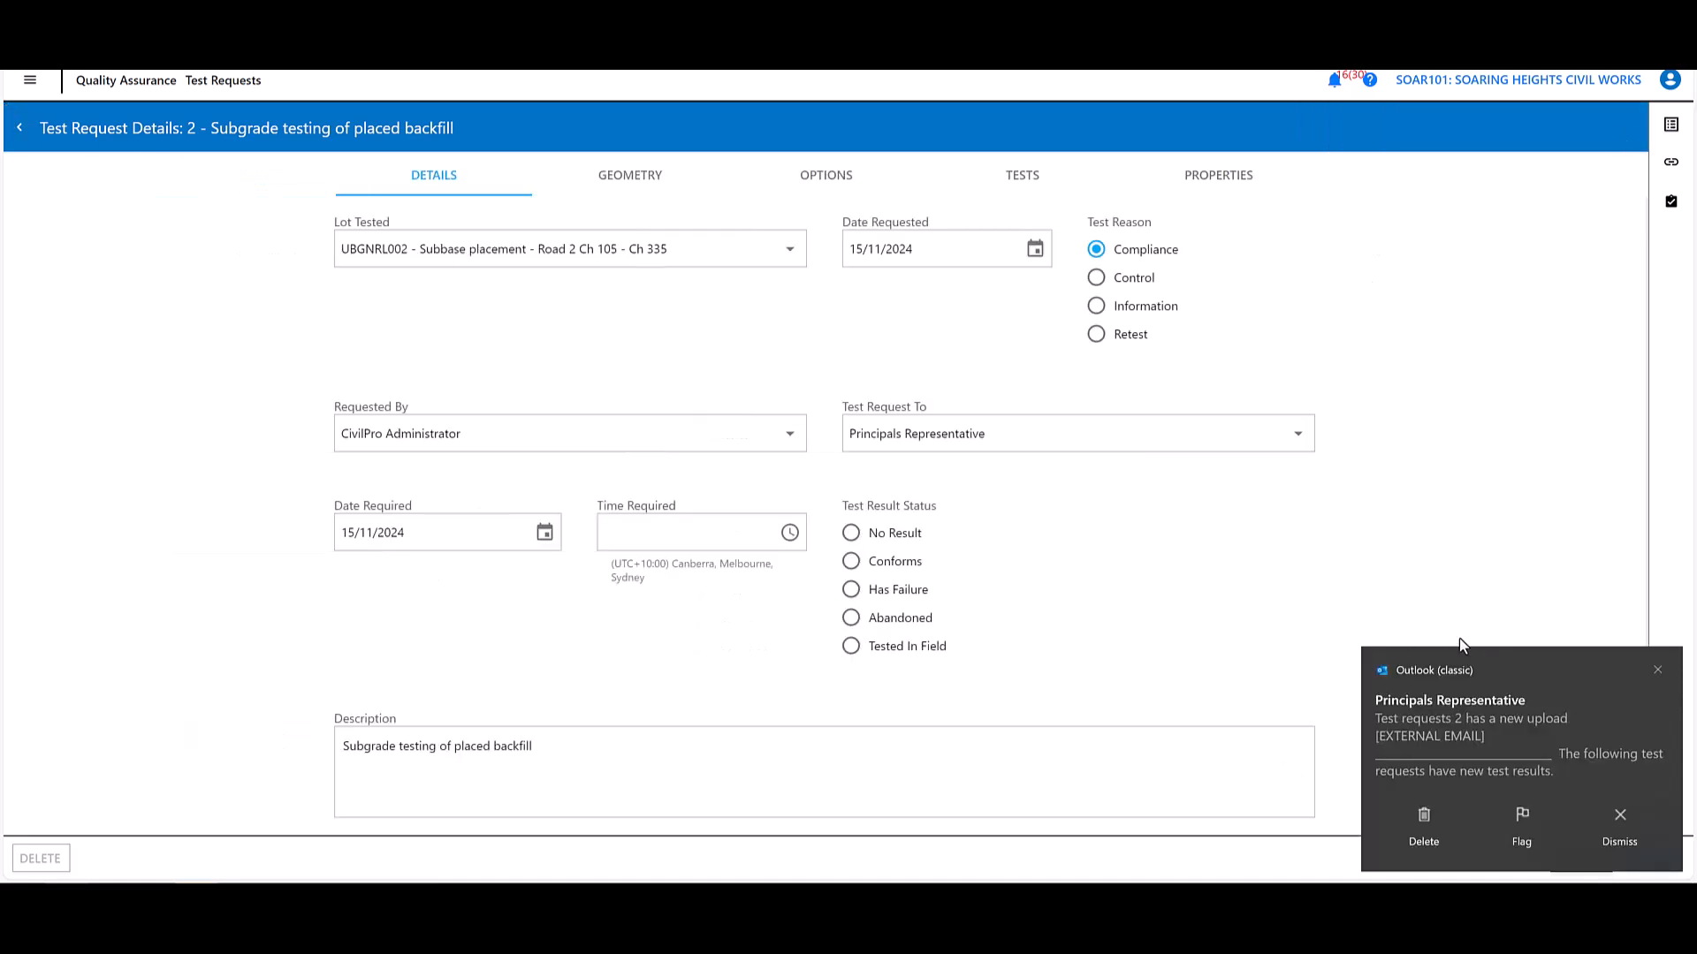
{"action": "left_click", "coordinate": [1416, 822]}
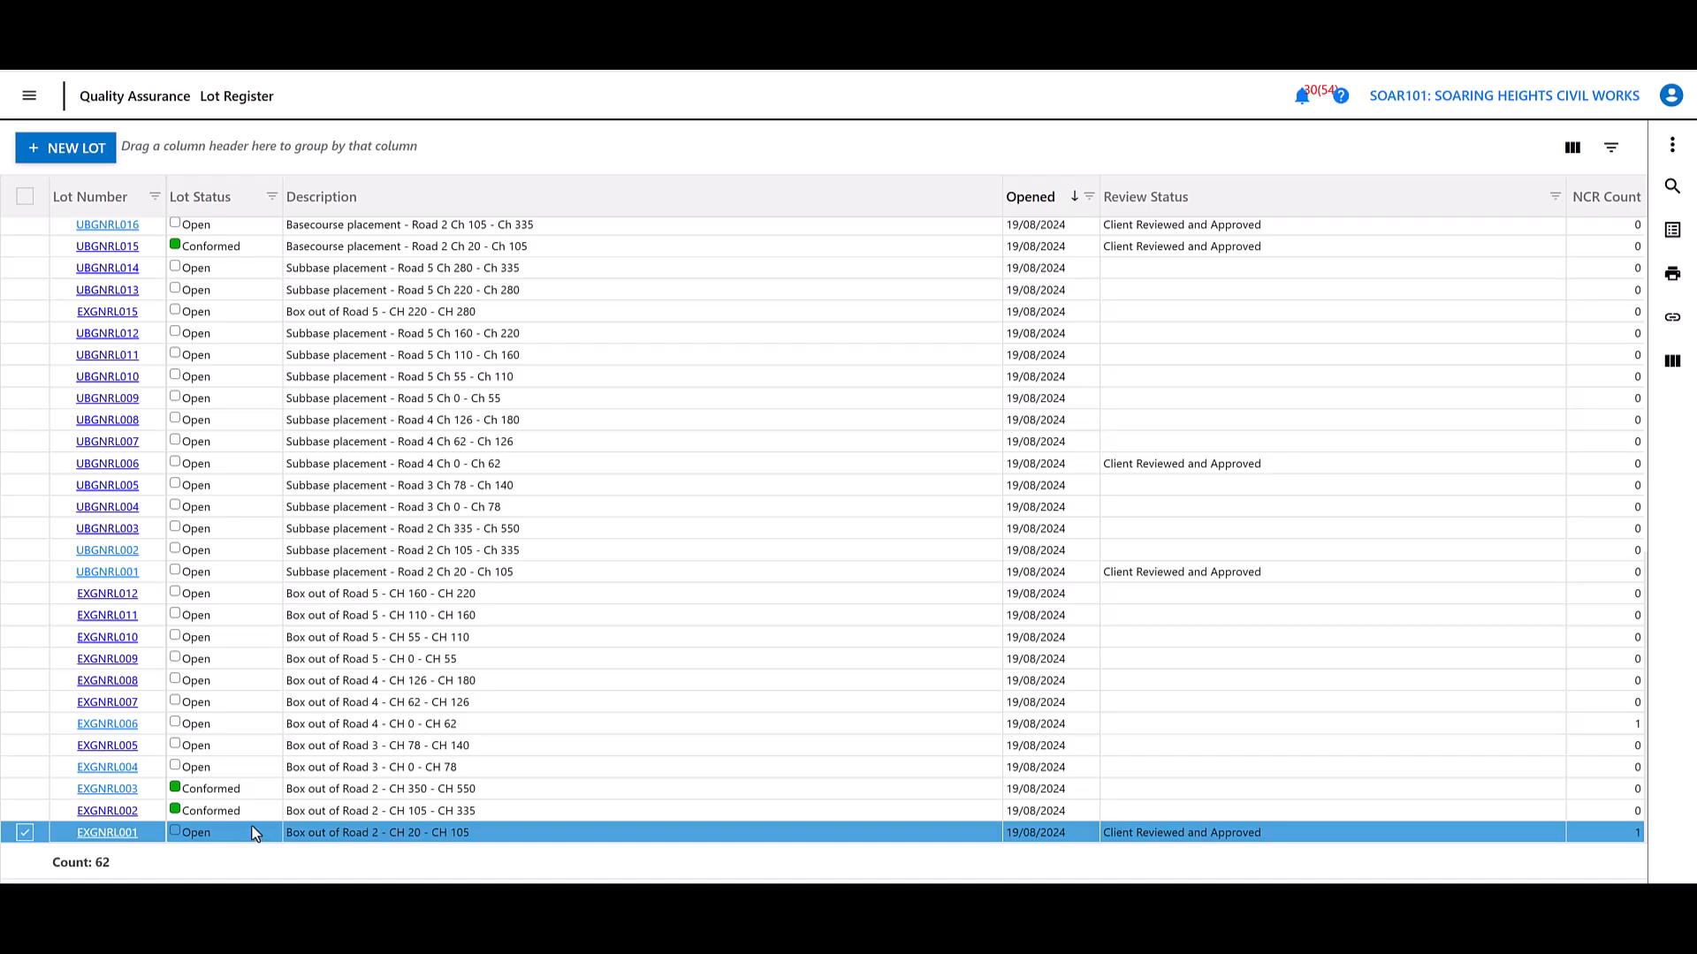
- Start a survey request for lot EXGNRL001 with survey type Compliance, addressed to *Survey Subcontractor*
{"action": "left_click", "coordinate": [1670, 232]}
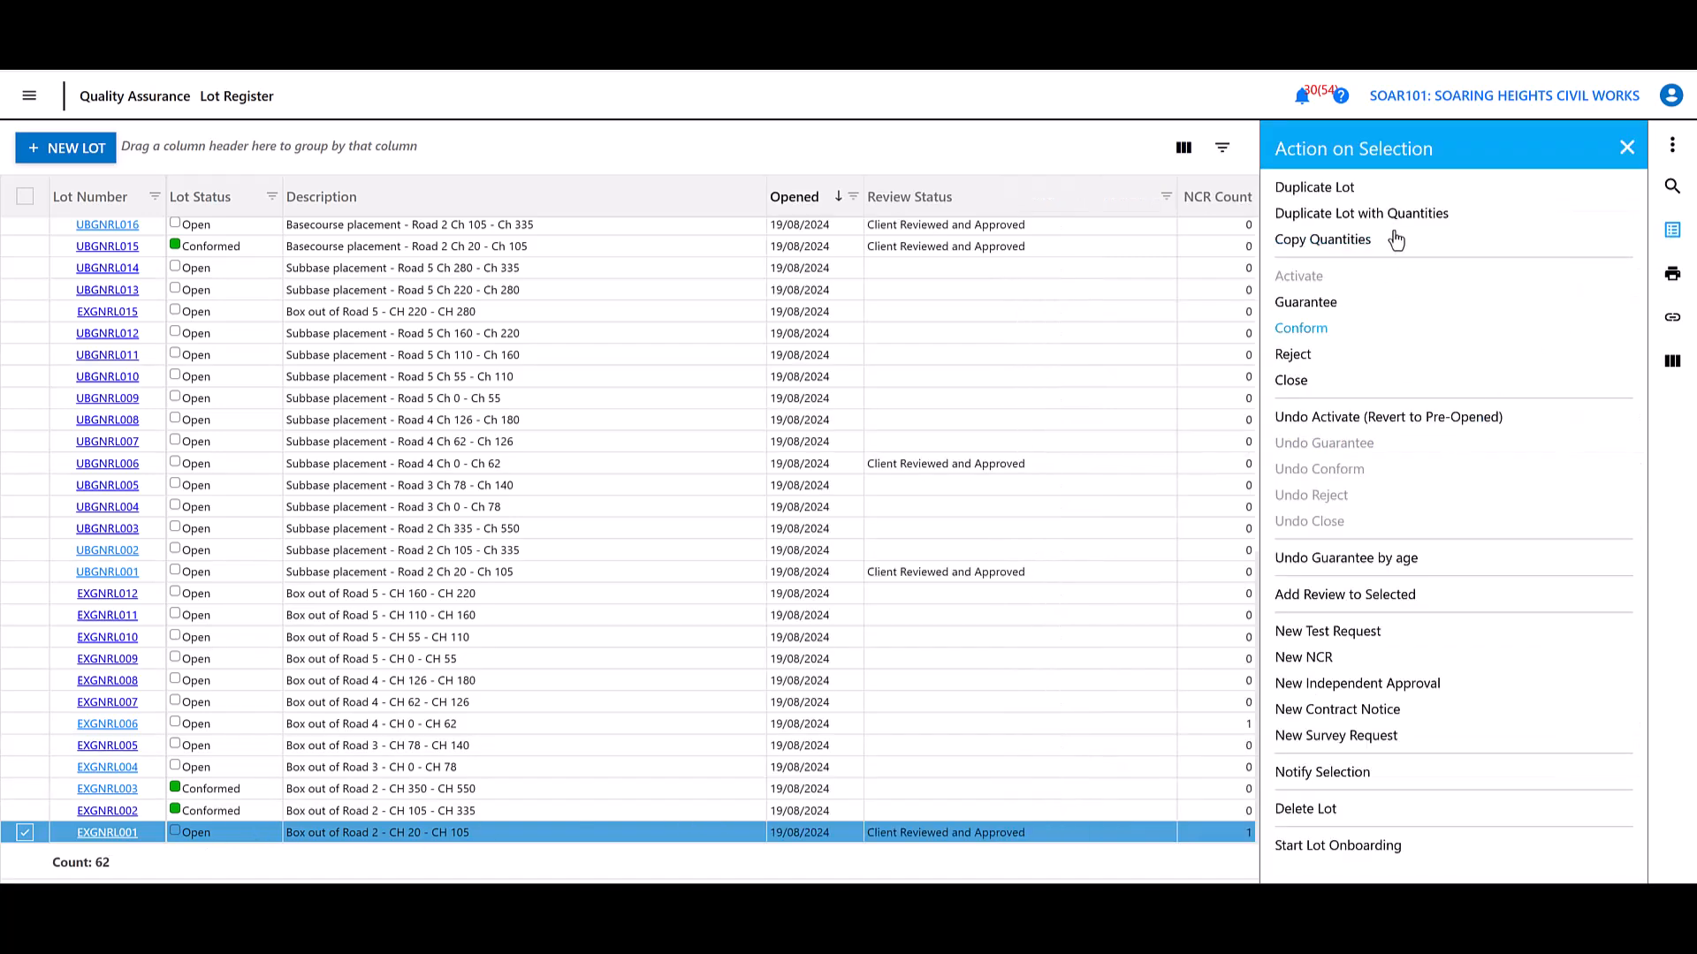
{"action": "left_click", "coordinate": [1324, 739]}
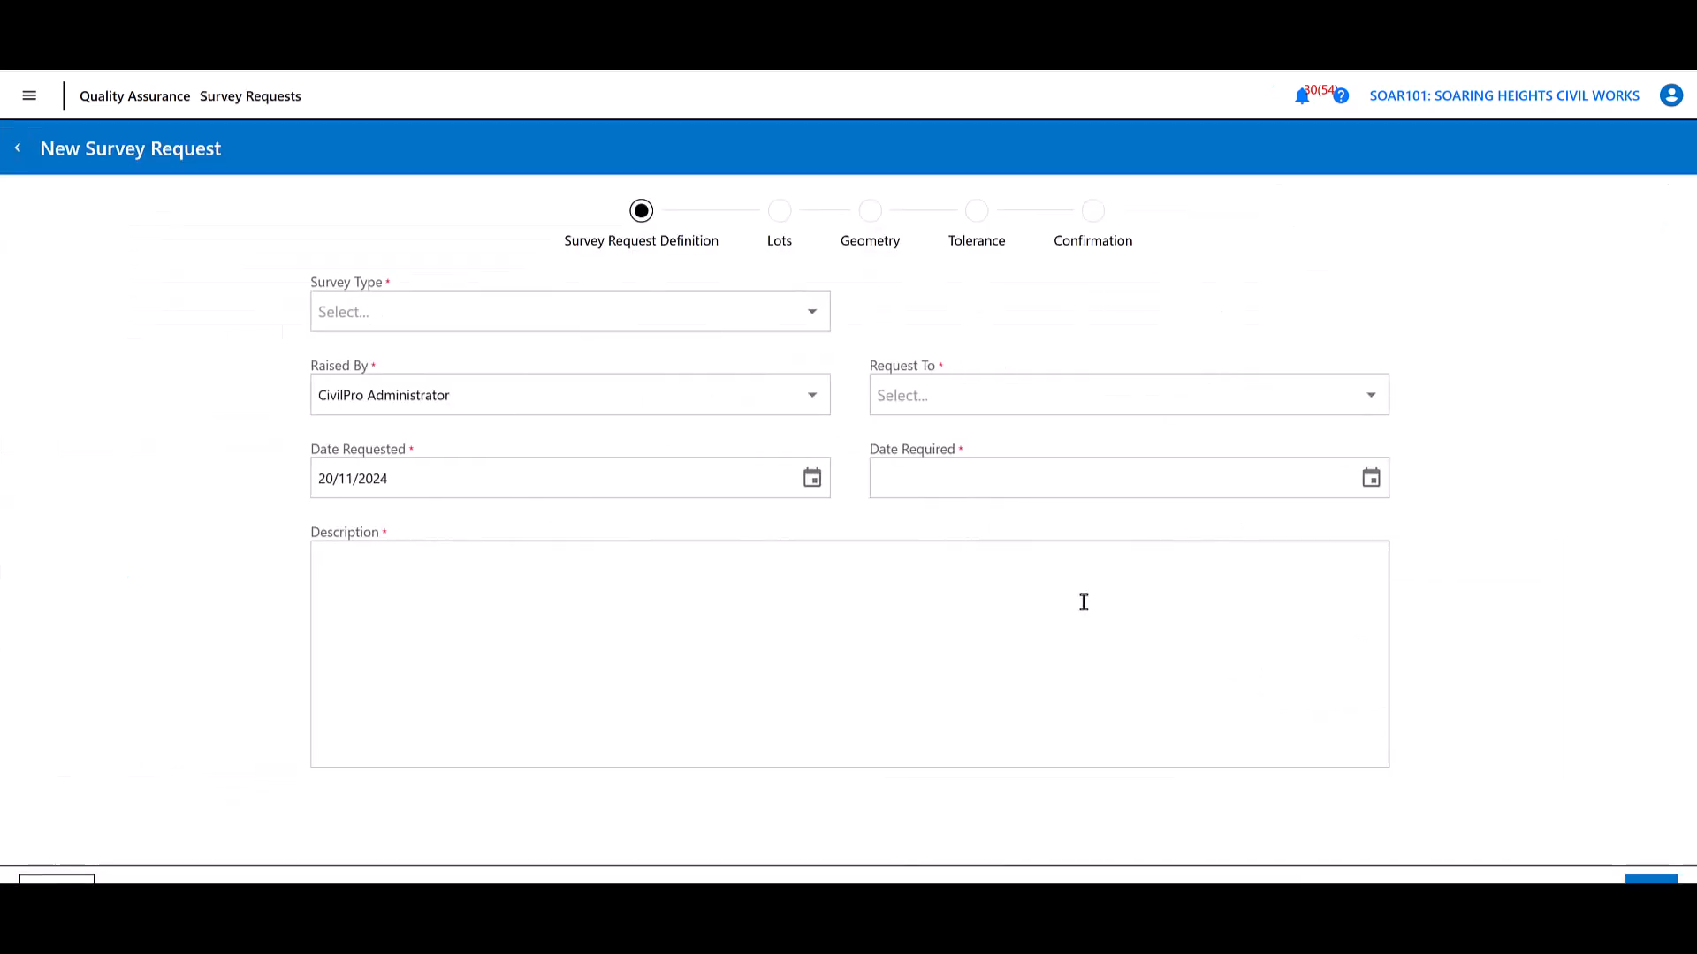
{"action": "left_click", "coordinate": [787, 308]}
{"action": "left_click", "coordinate": [398, 492]}
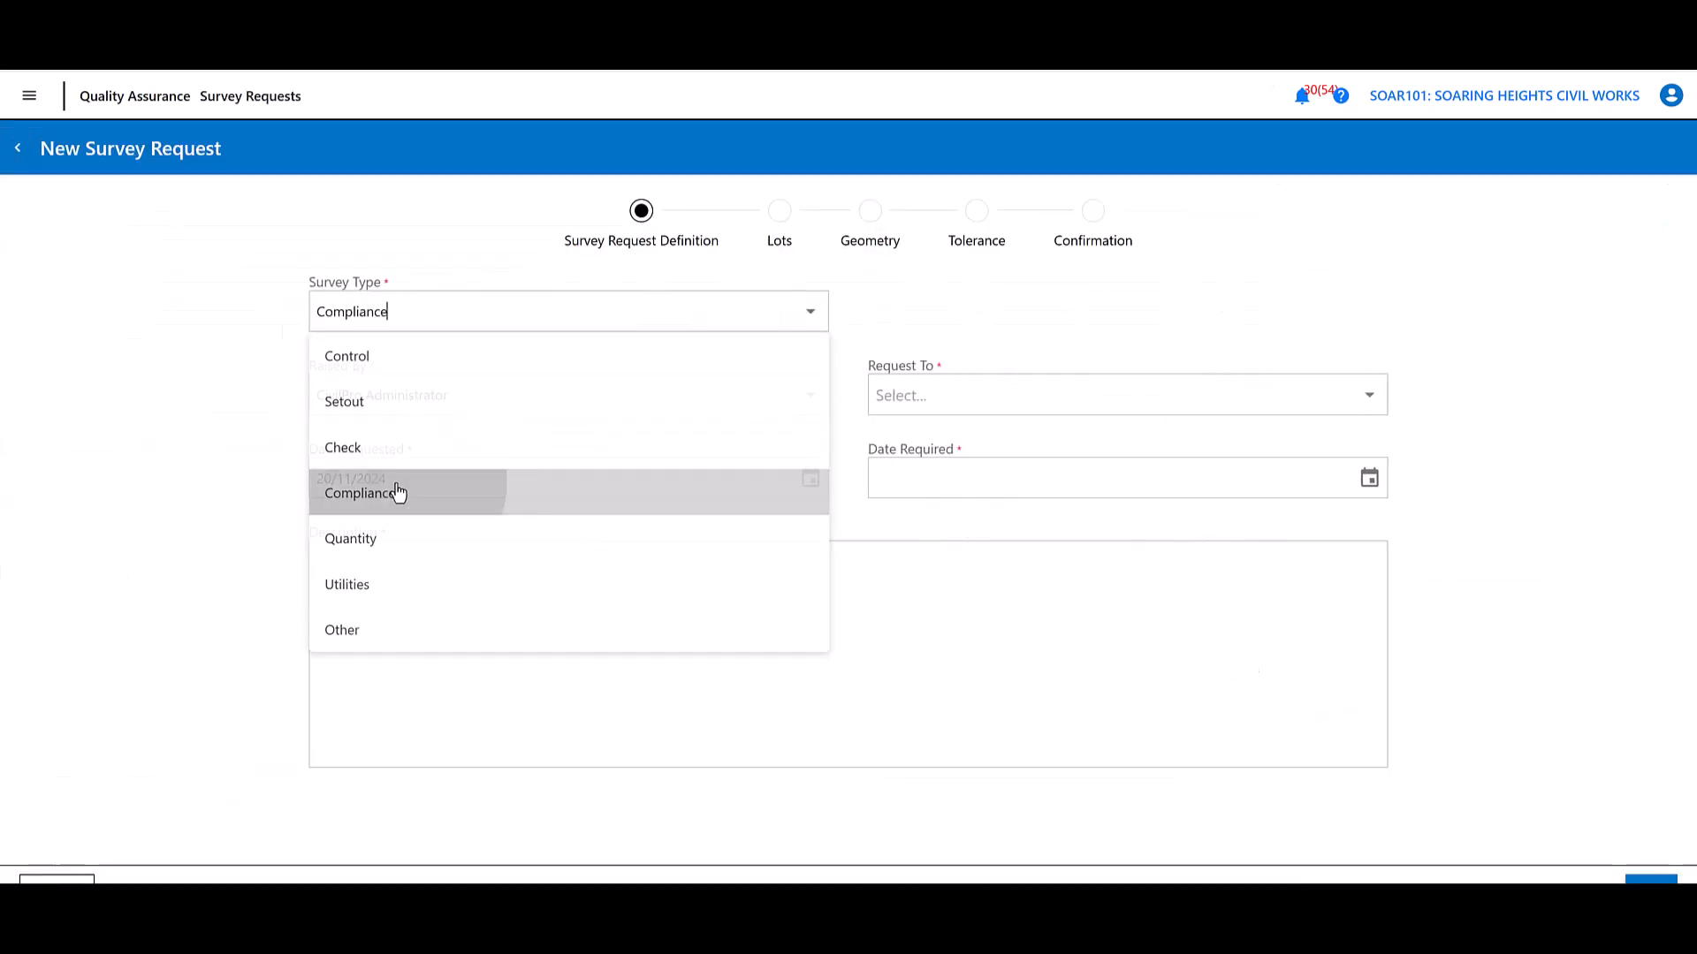
{"action": "left_click", "coordinate": [961, 396]}
{"action": "scroll", "coordinate": [1003, 583], "scroll_direction": "down", "scroll_amount": 3}
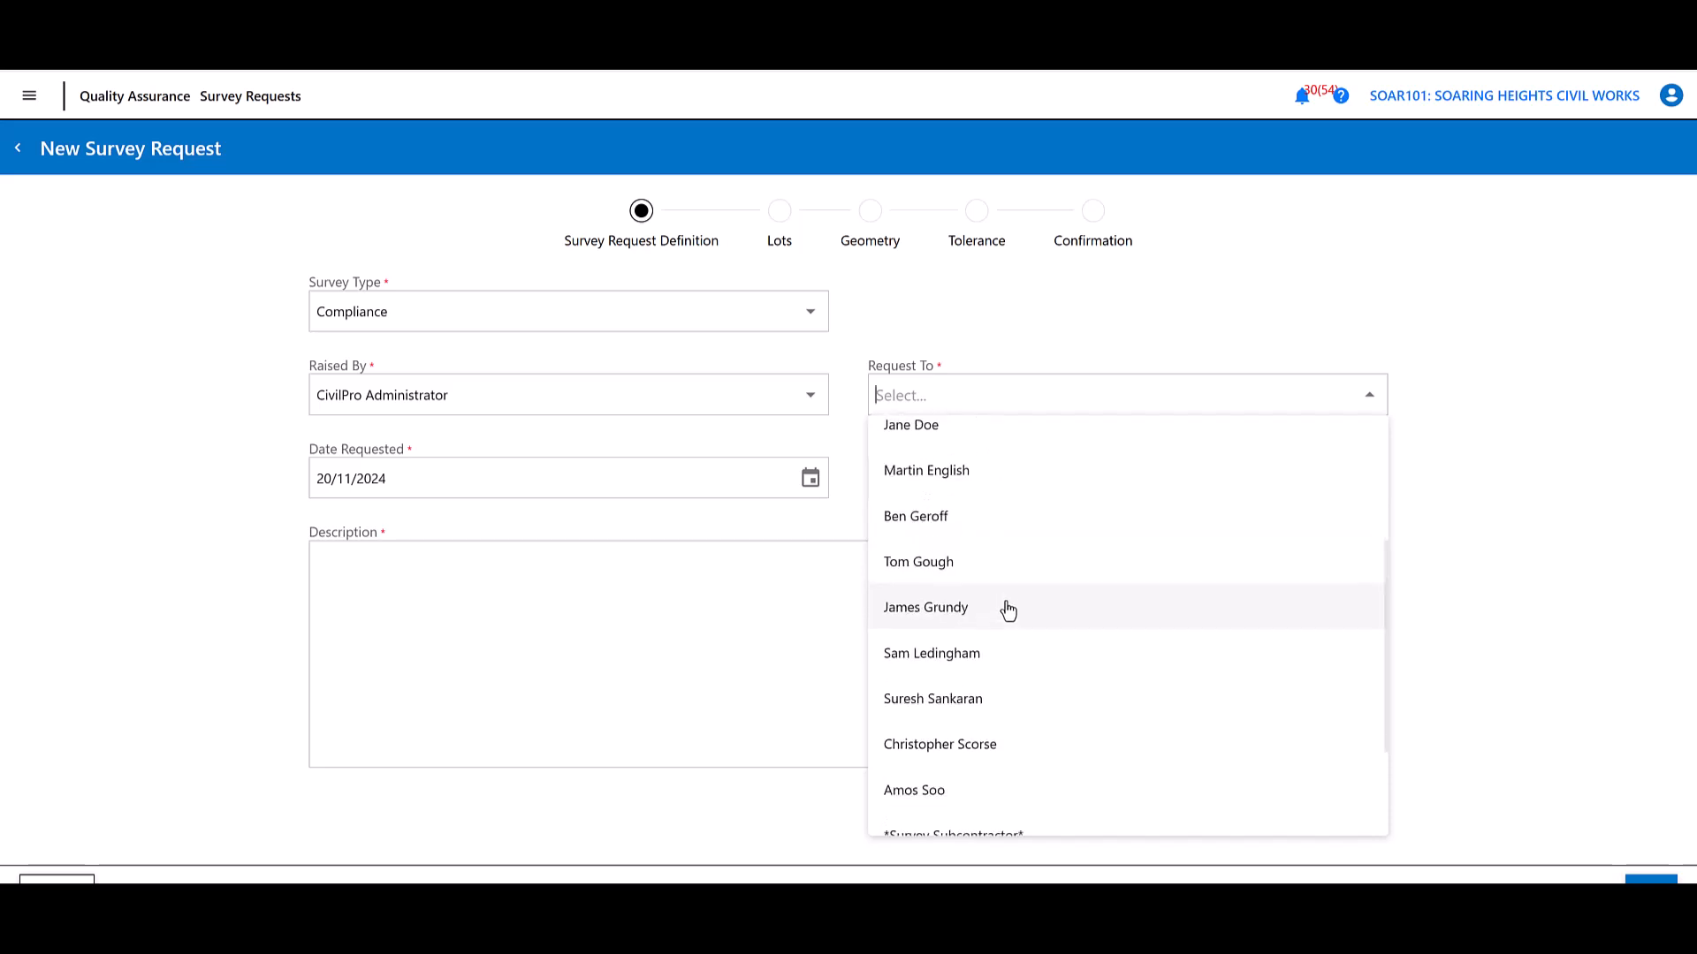
{"action": "scroll", "coordinate": [1008, 610], "scroll_direction": "down", "scroll_amount": 2}
{"action": "left_click", "coordinate": [983, 717]}
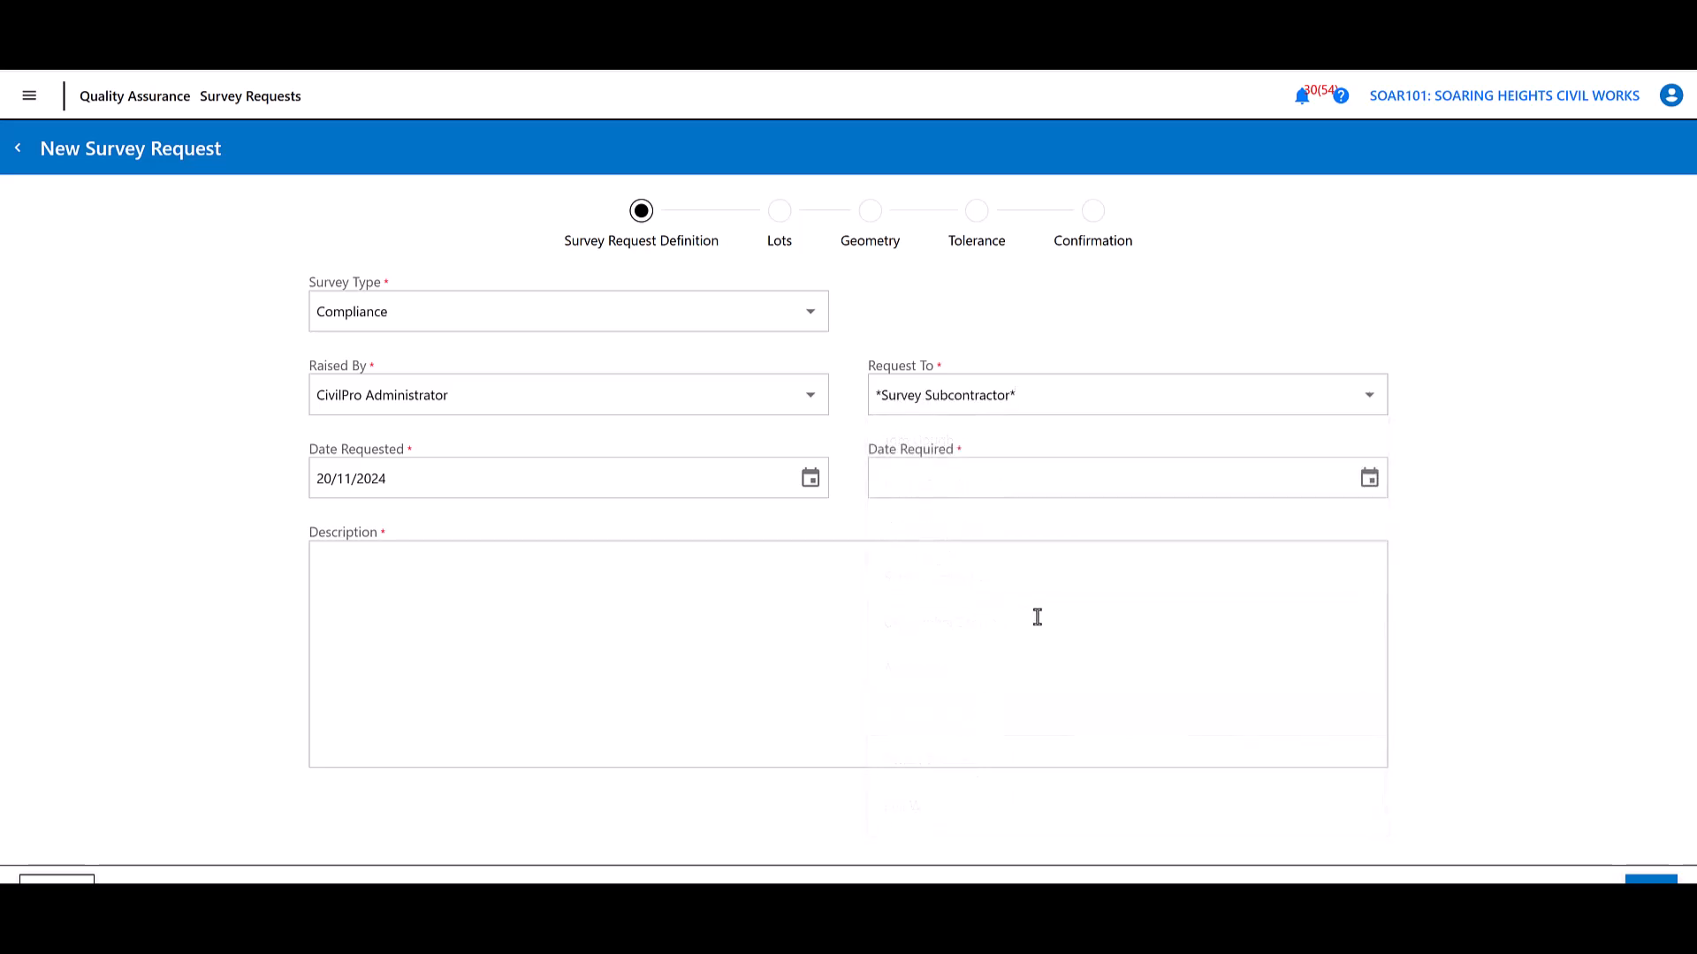
- Set the survey's required date to 20/11/2024, describe it as "Survey of subgrade cut" and proceed to the lots
{"action": "left_click", "coordinate": [1368, 478]}
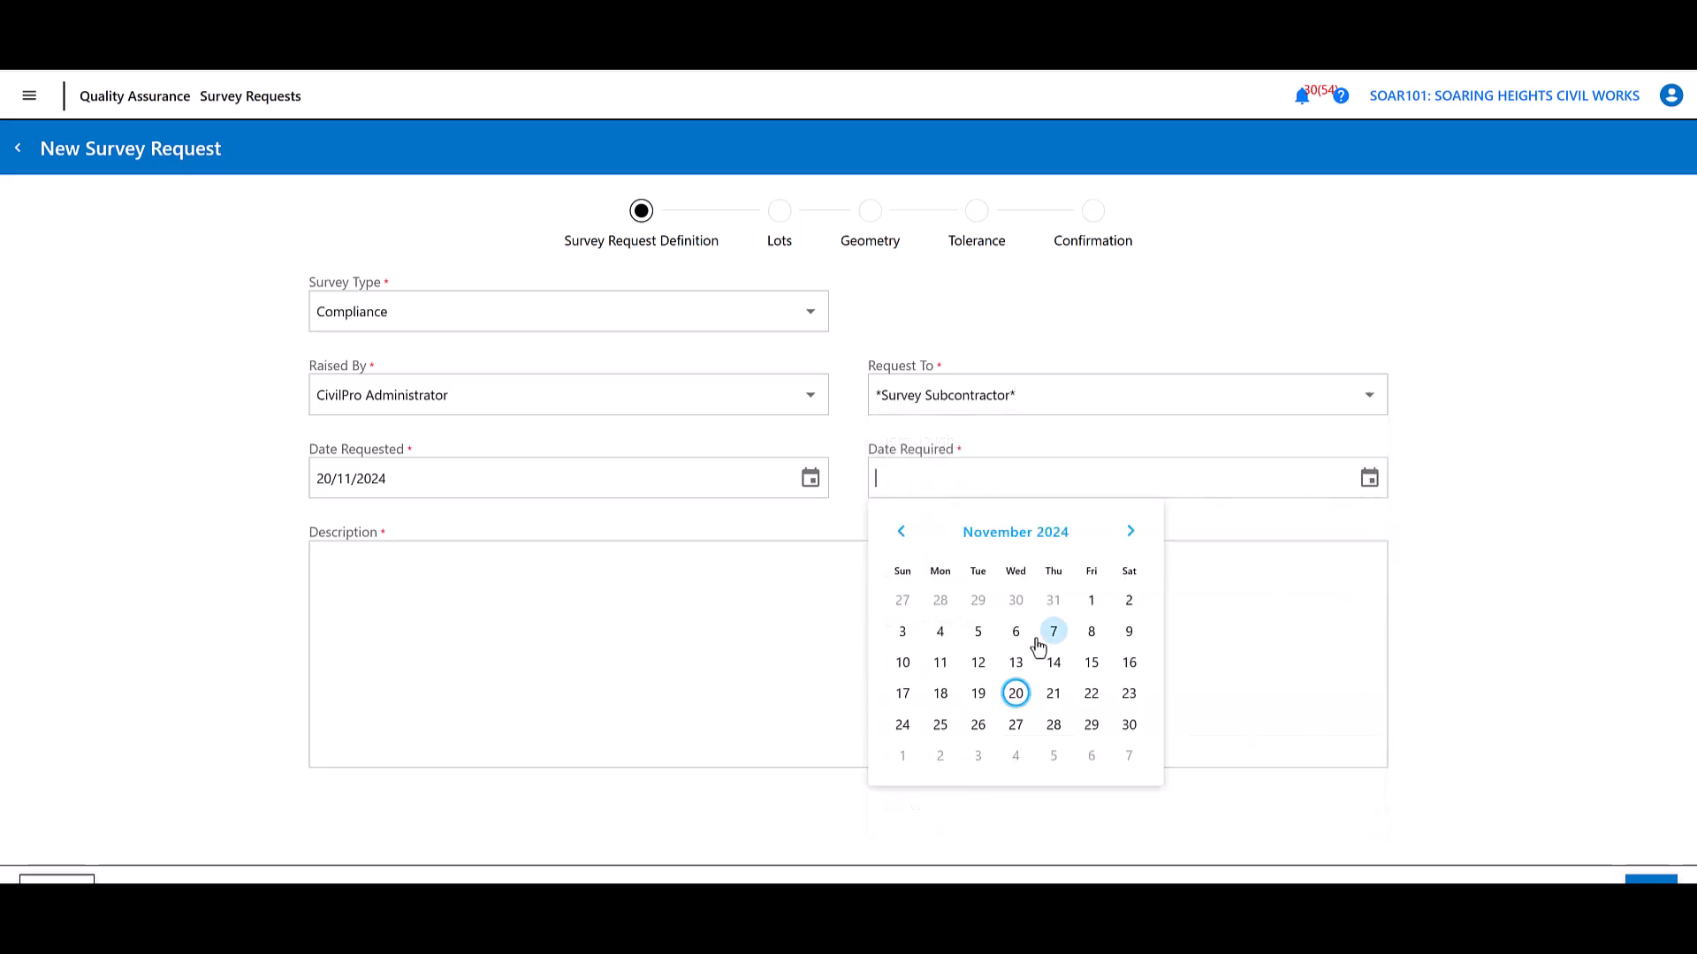
{"action": "left_click", "coordinate": [1016, 695]}
{"action": "left_click", "coordinate": [621, 651]}
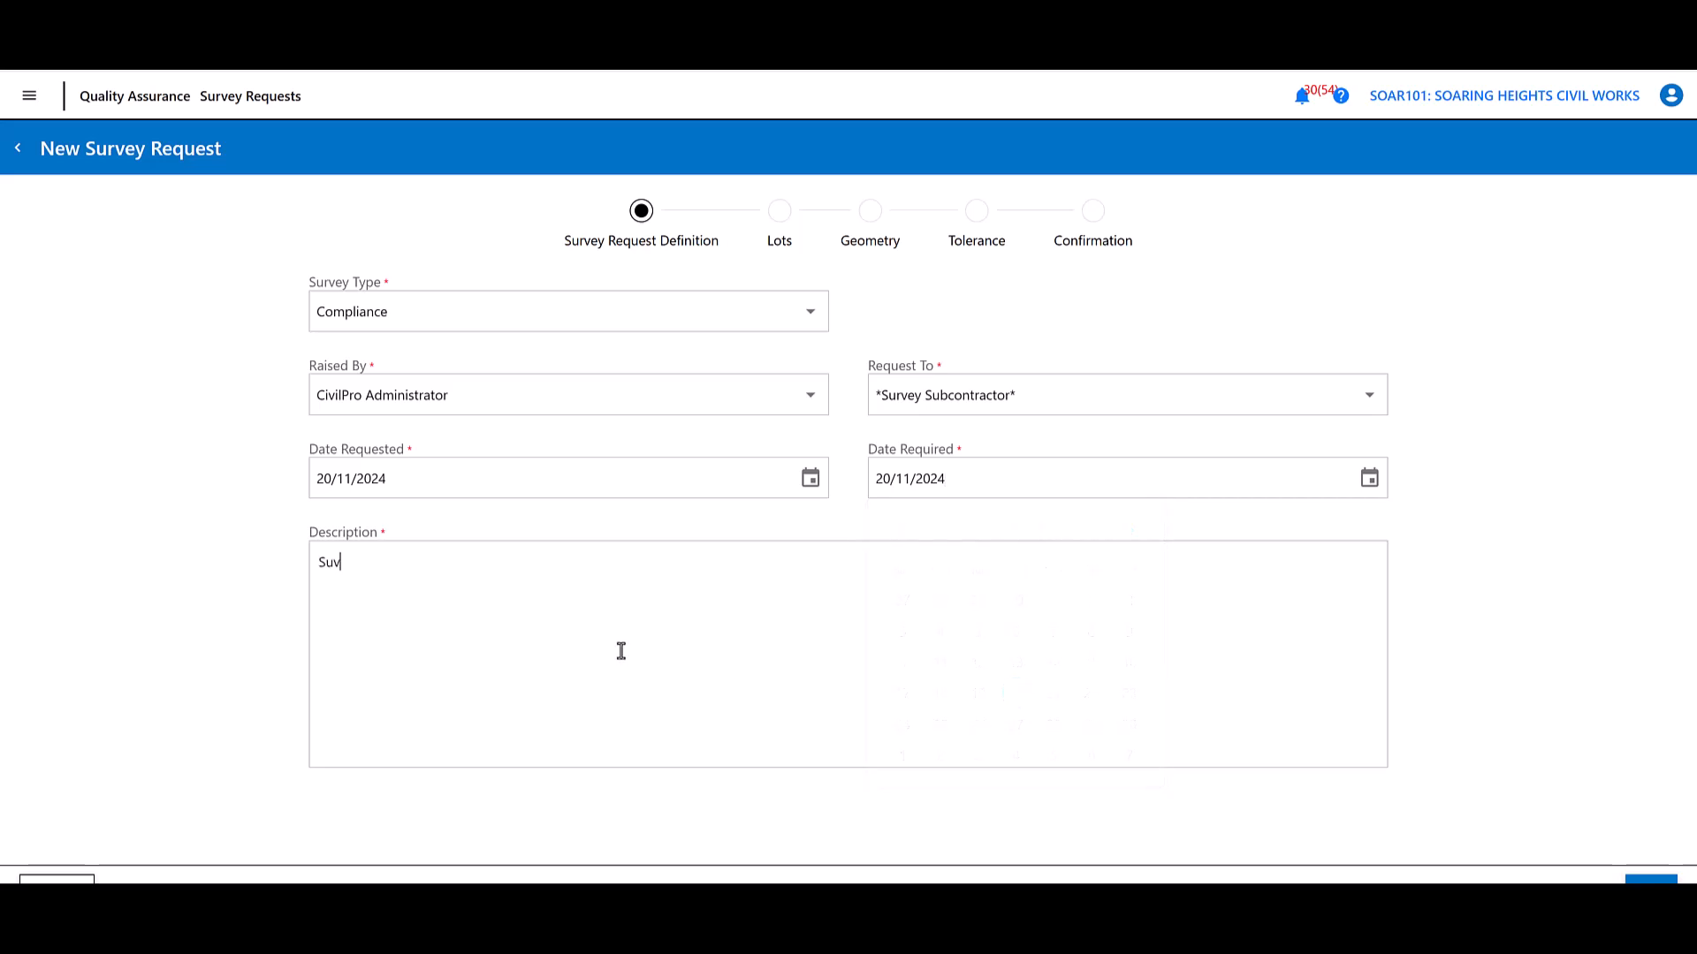
{"action": "type", "text": "Survey of subgrade cut"}
{"action": "left_click", "coordinate": [1651, 879]}
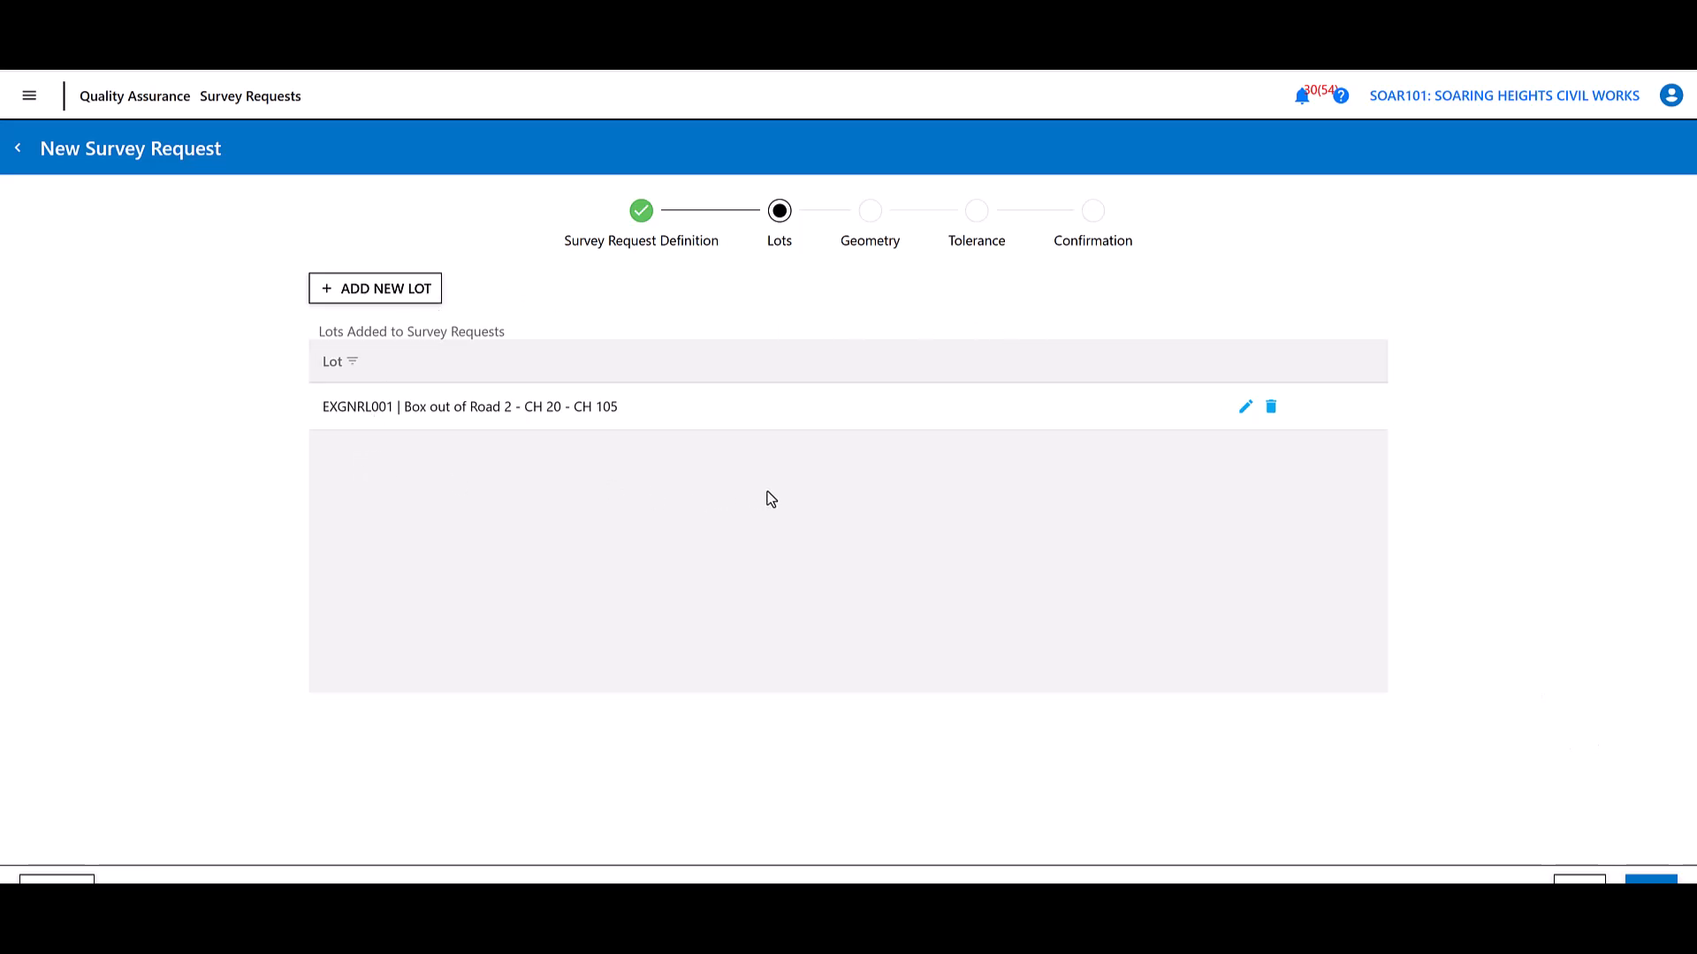
- Accept the prefilled lot, geometry and tolerance details and create the survey request
{"action": "left_click", "coordinate": [1650, 880]}
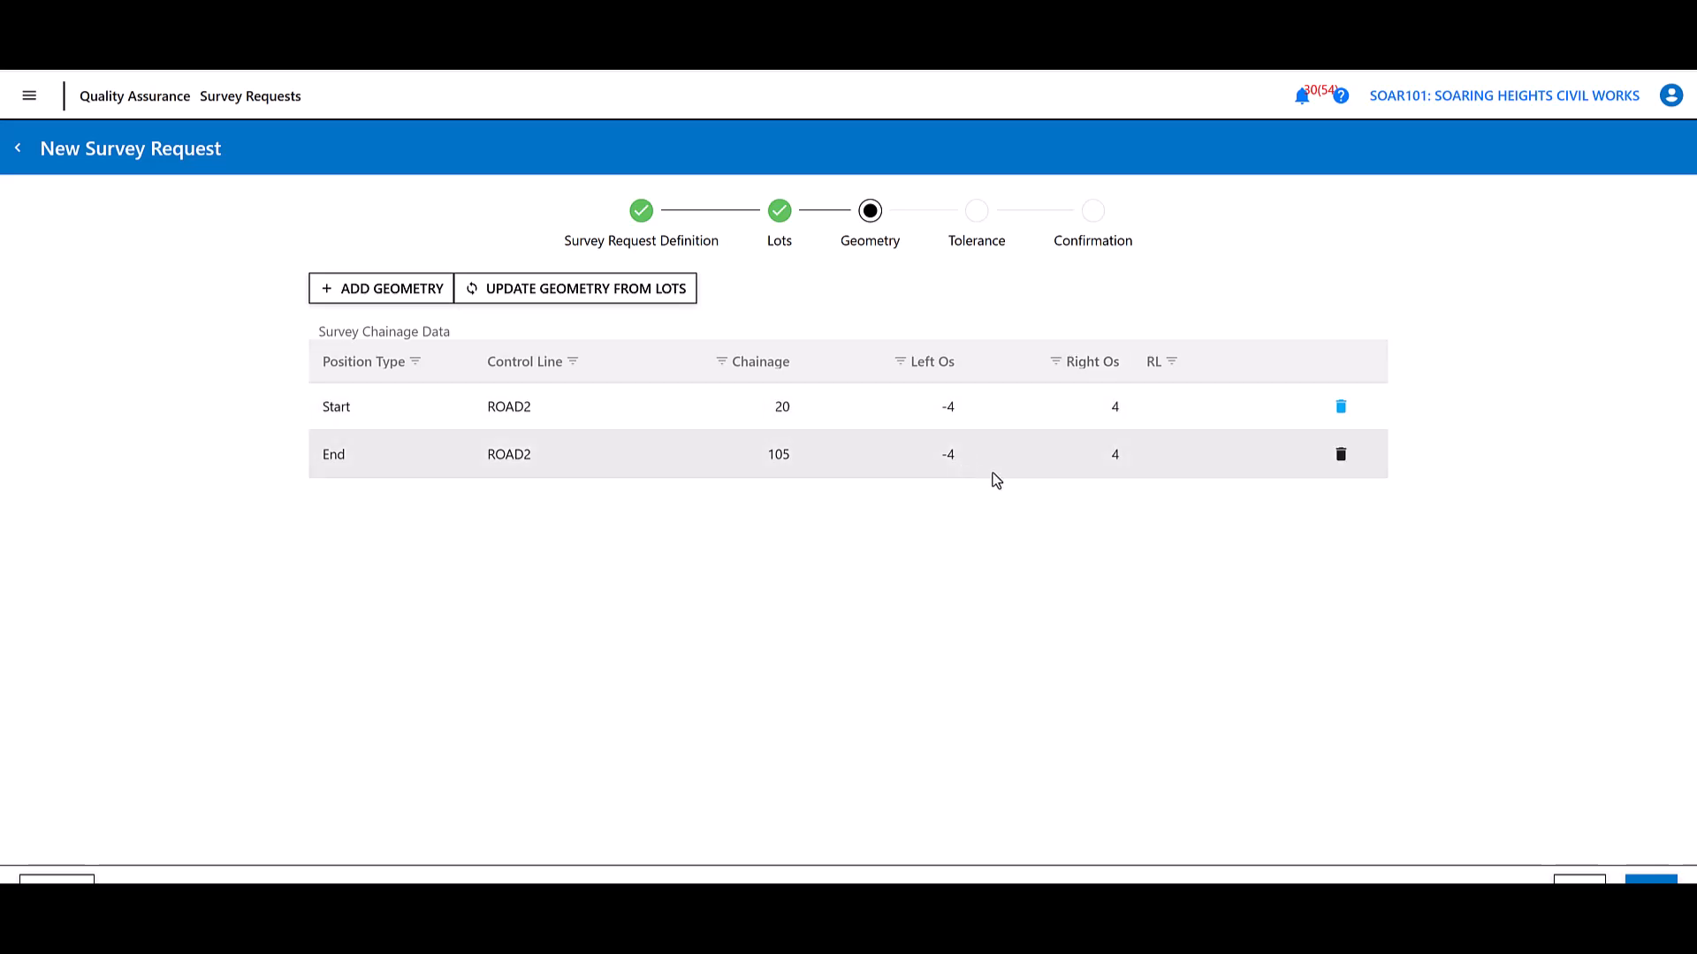
{"action": "left_click", "coordinate": [1651, 879]}
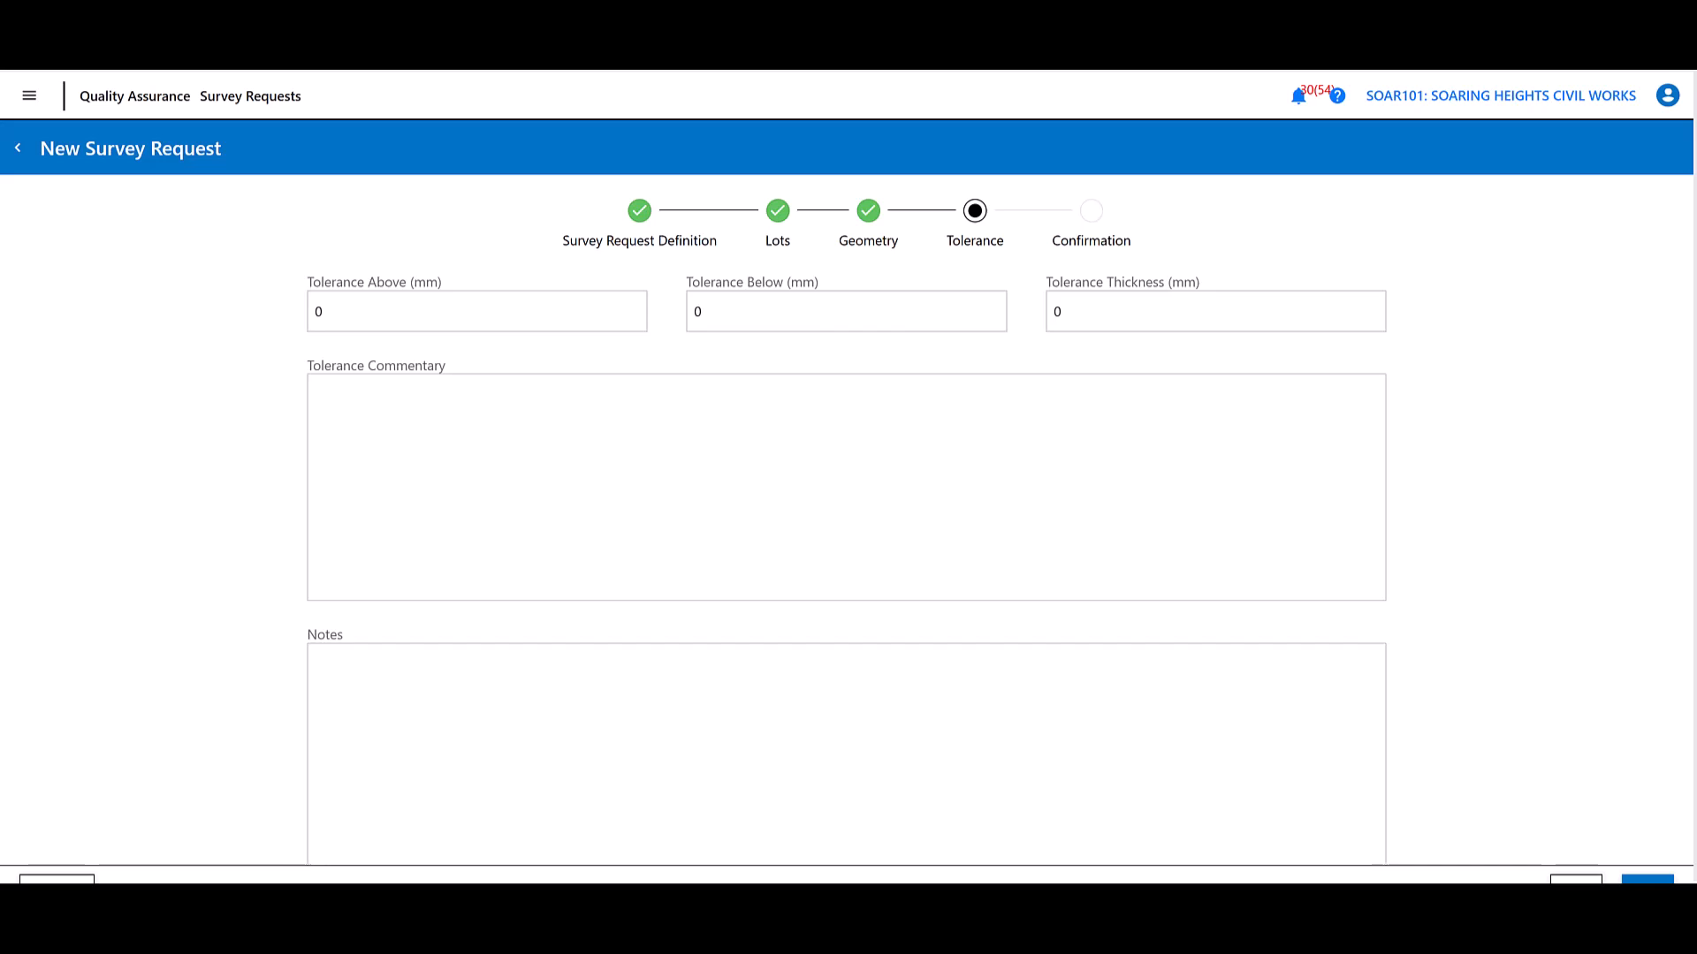
{"action": "left_click", "coordinate": [1647, 879]}
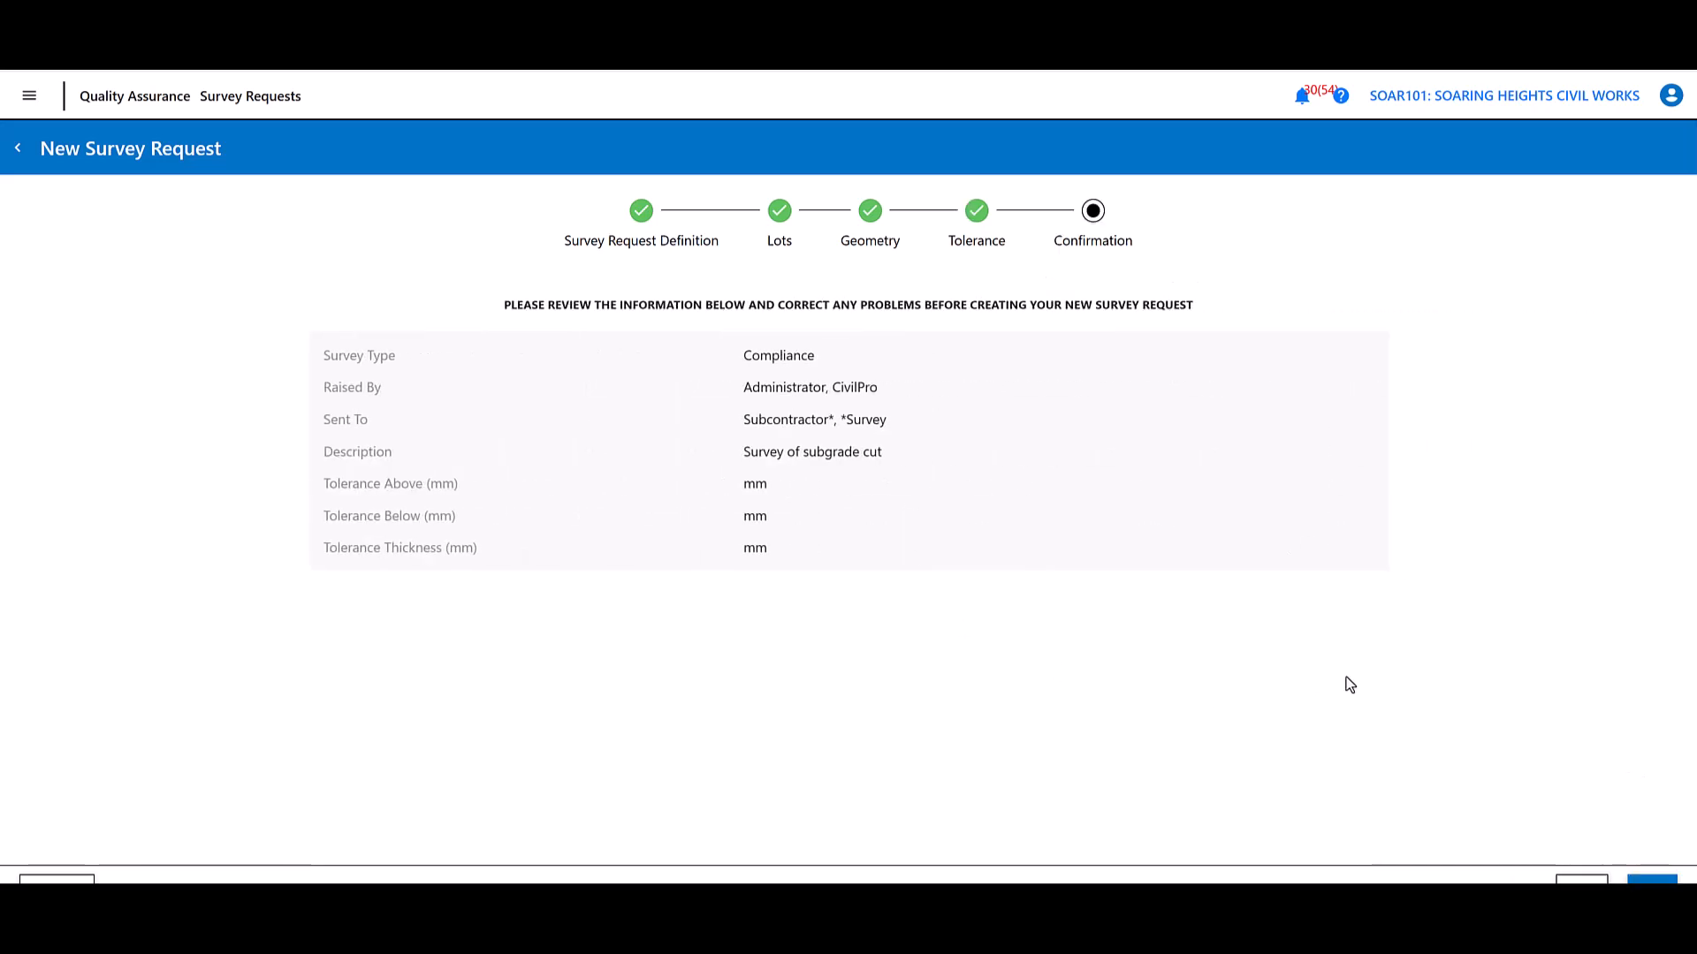
{"action": "left_click", "coordinate": [1652, 879]}
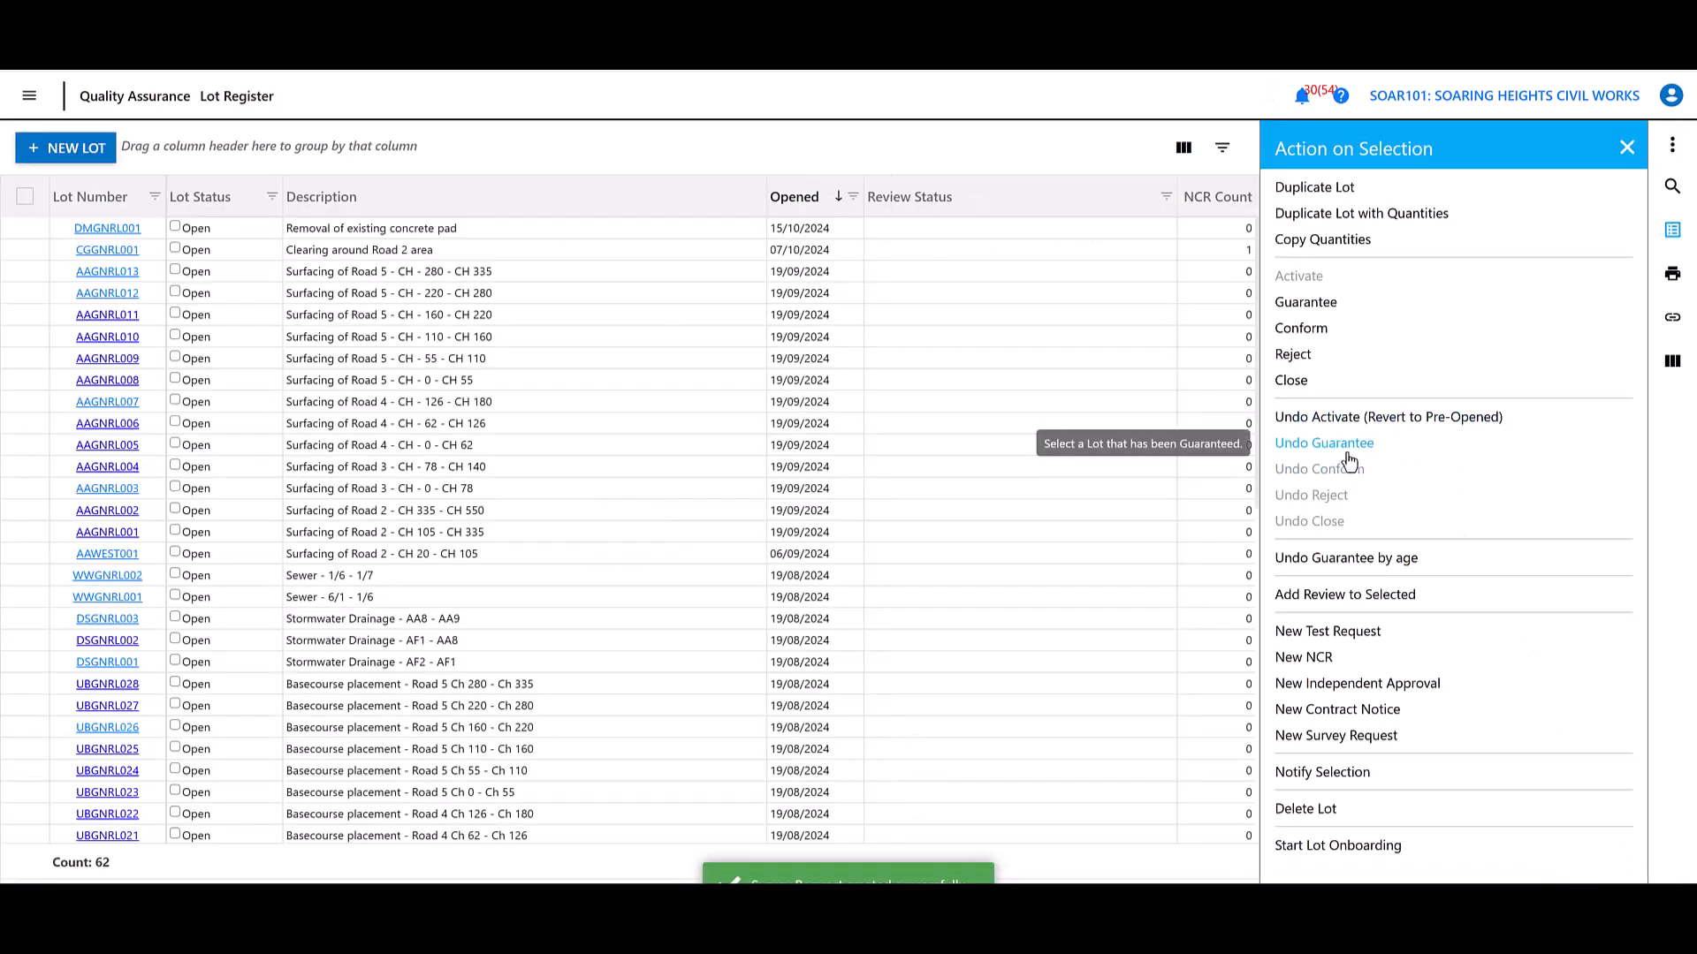
- Open survey request 3, "Survey of subgrade cut", from the lot's related surveys
{"action": "left_click", "coordinate": [1659, 318]}
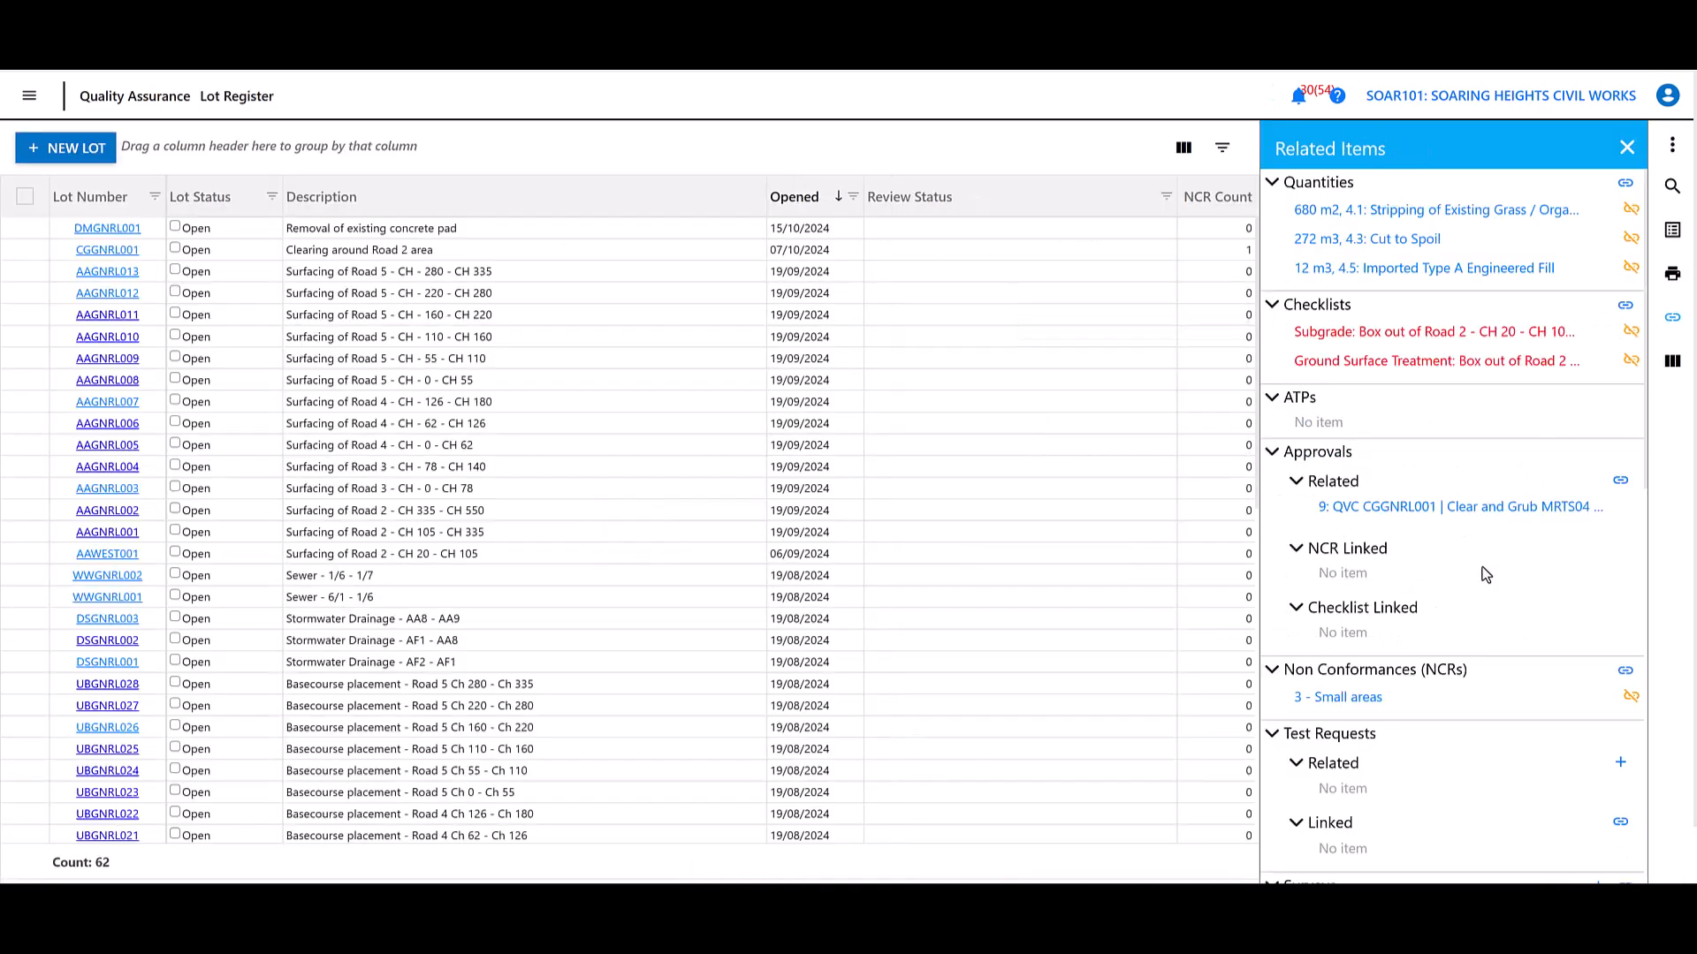
{"action": "scroll", "coordinate": [1482, 565], "scroll_direction": "down", "scroll_amount": 5}
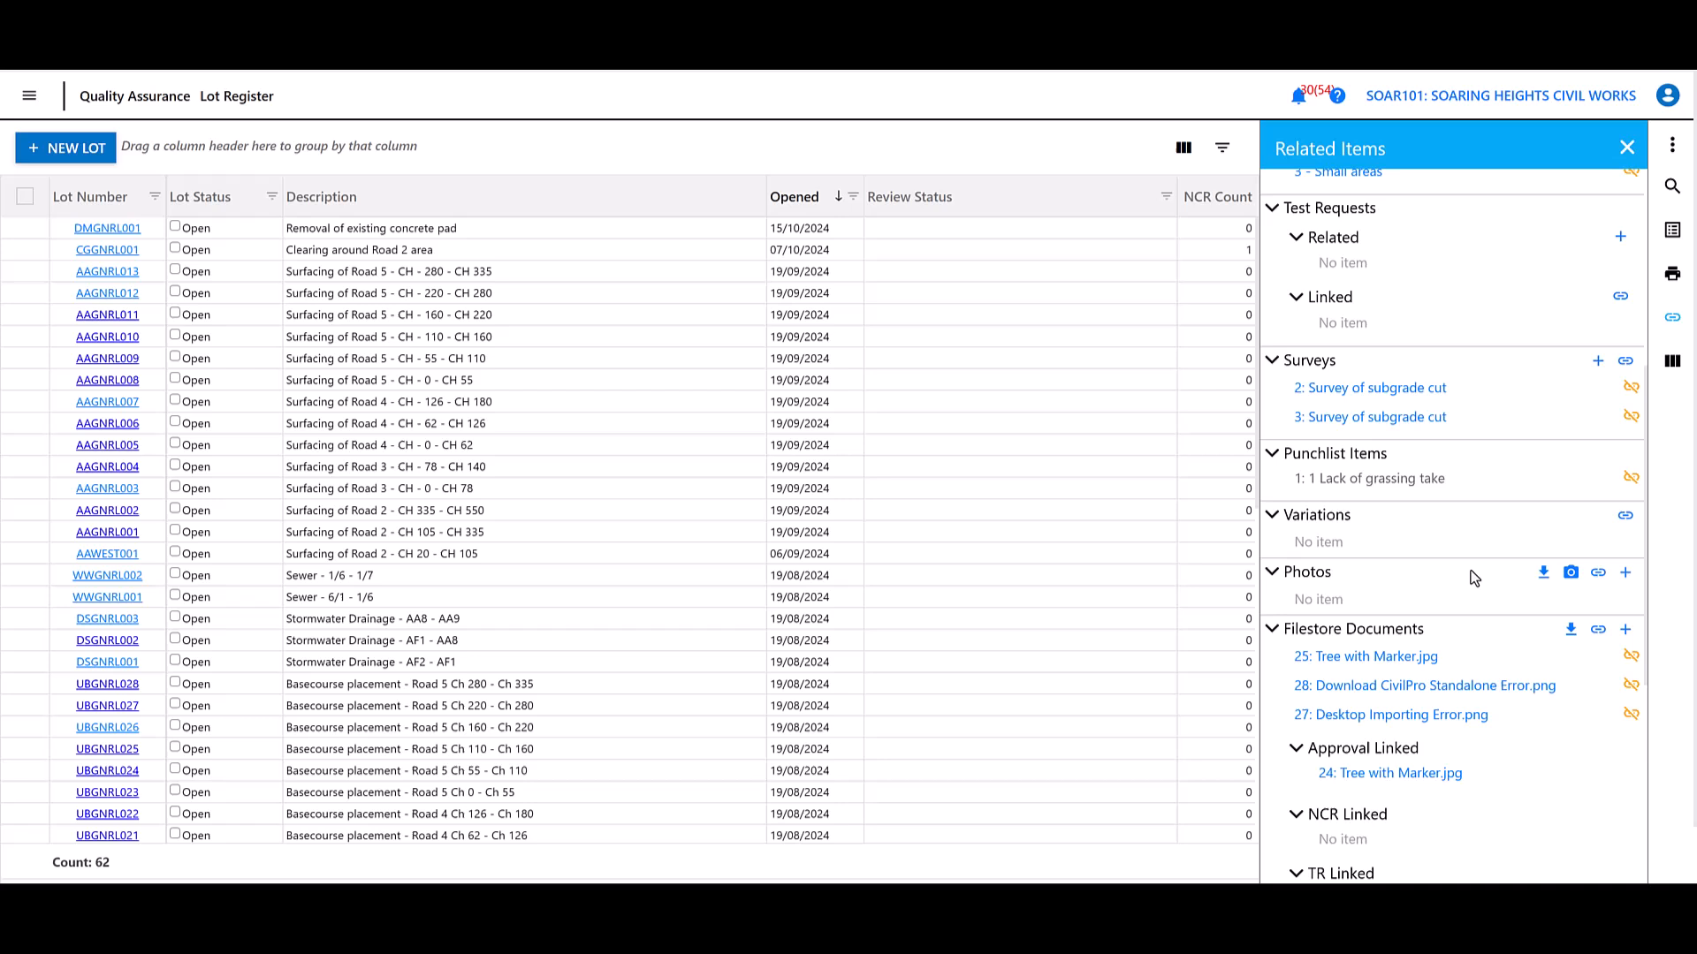
{"action": "left_click", "coordinate": [1350, 413]}
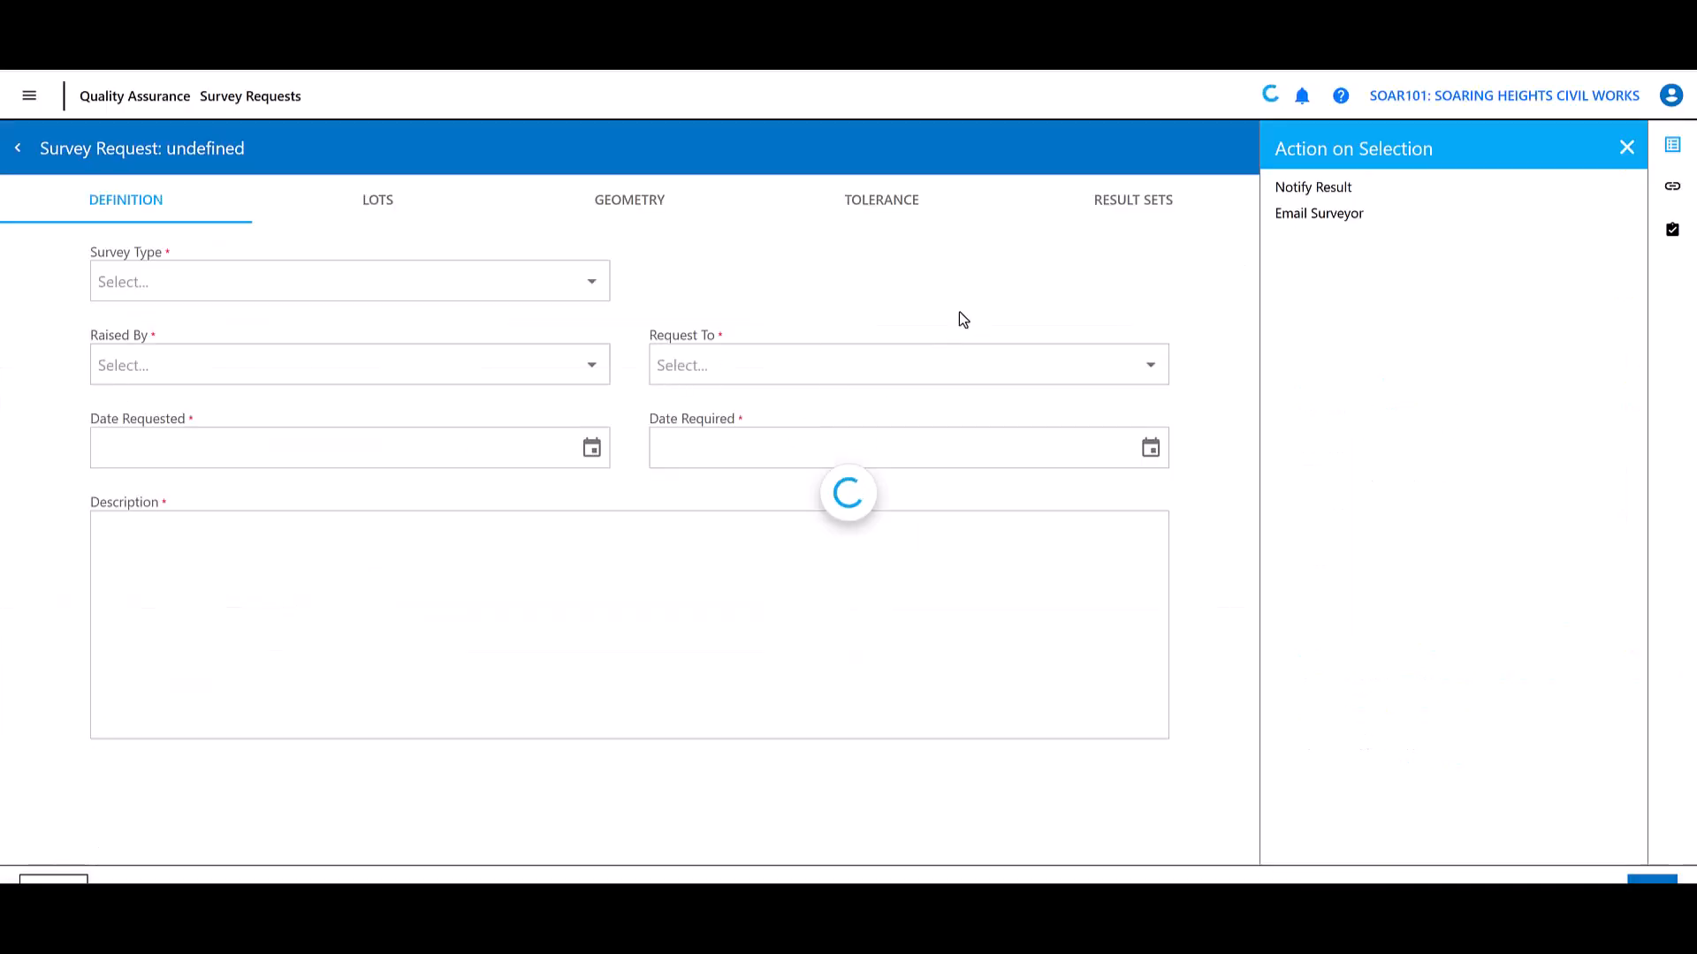
- Email survey request 3 to the survey subcontractor using the prefilled recipients, subject and message
{"action": "left_click", "coordinate": [1317, 221]}
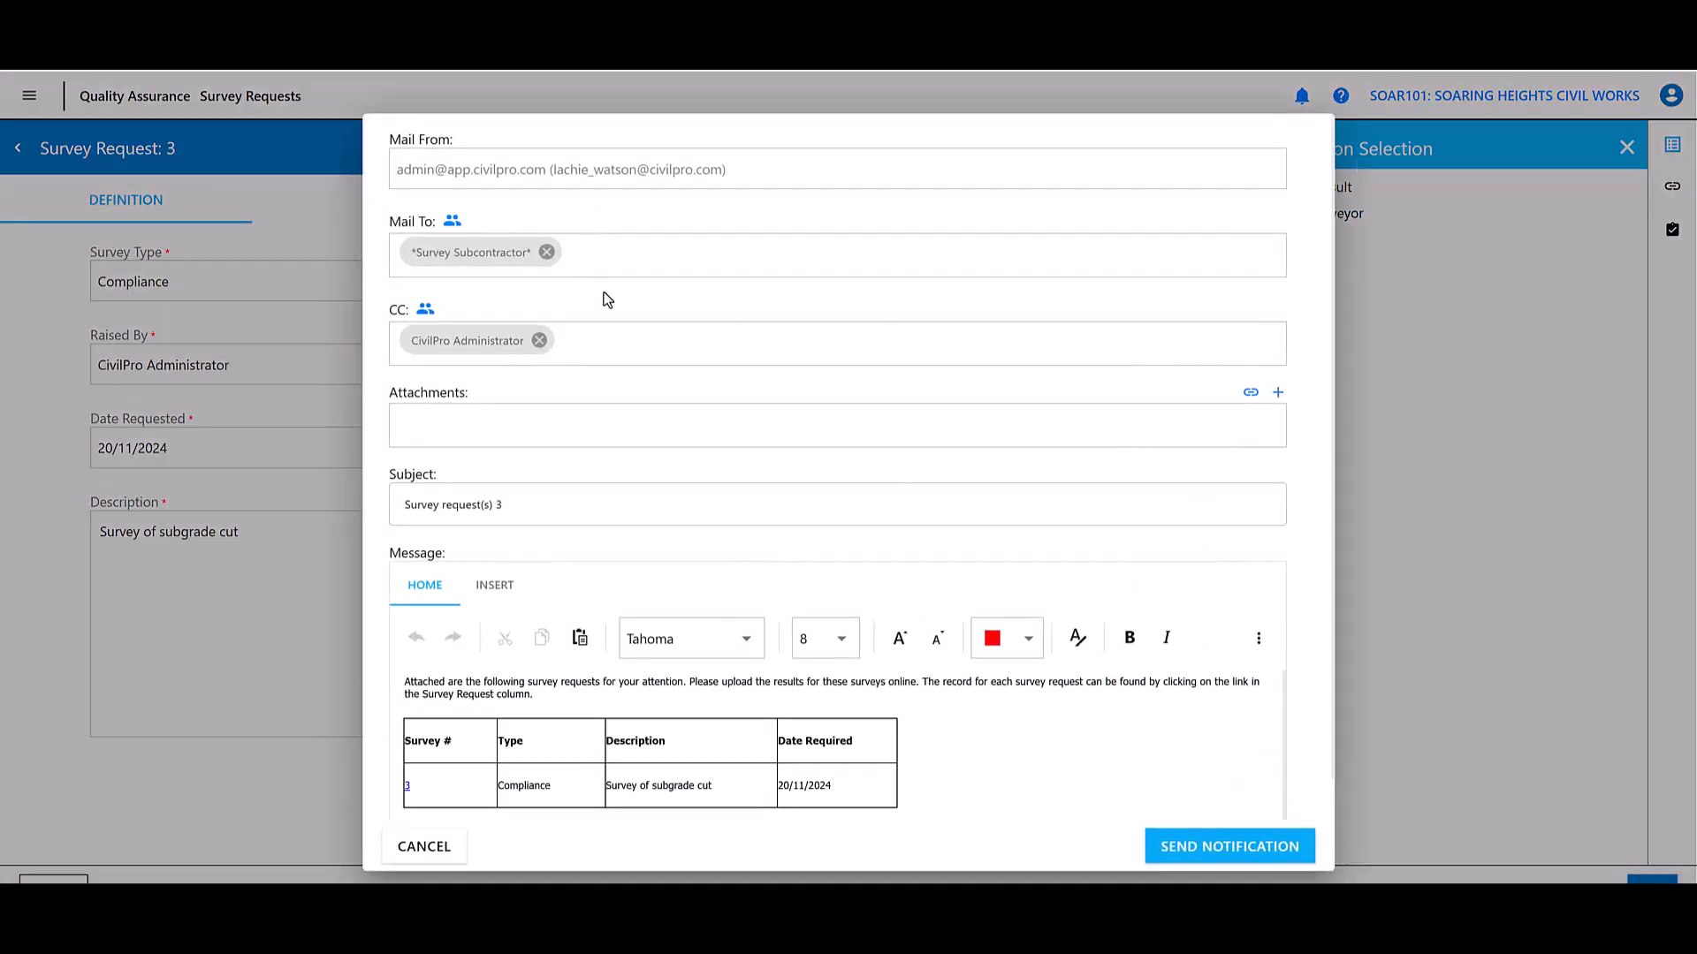
{"action": "scroll", "coordinate": [610, 774], "scroll_direction": "down", "scroll_amount": 1}
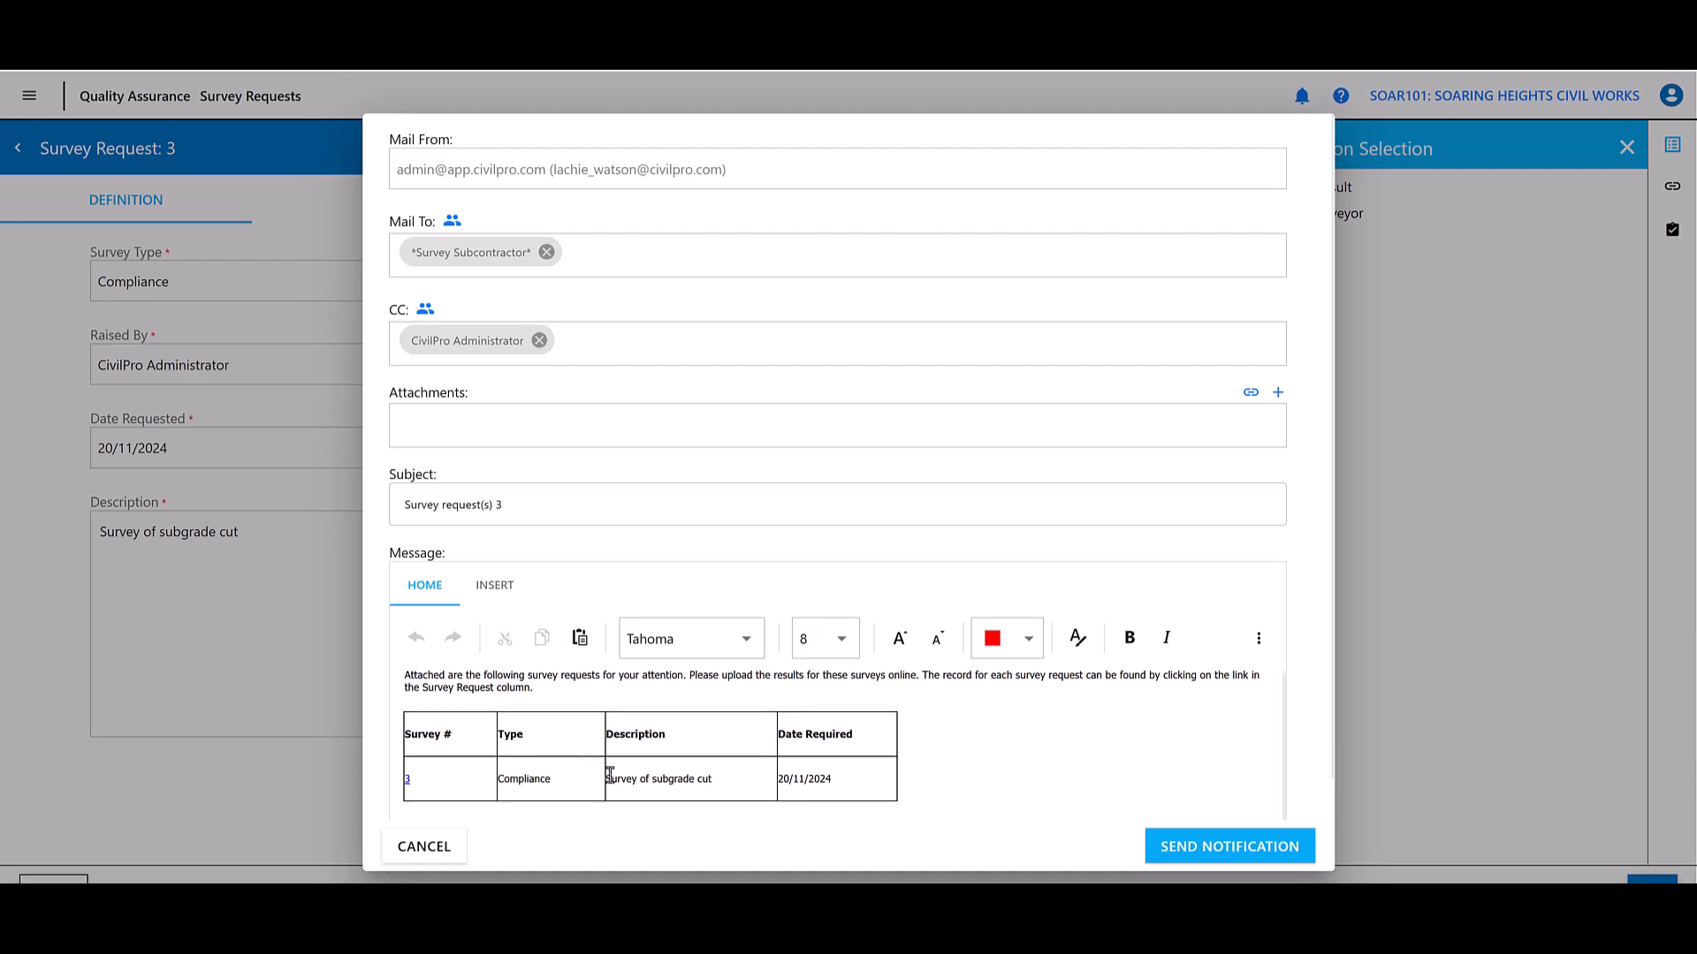
{"action": "left_click", "coordinate": [1249, 847]}
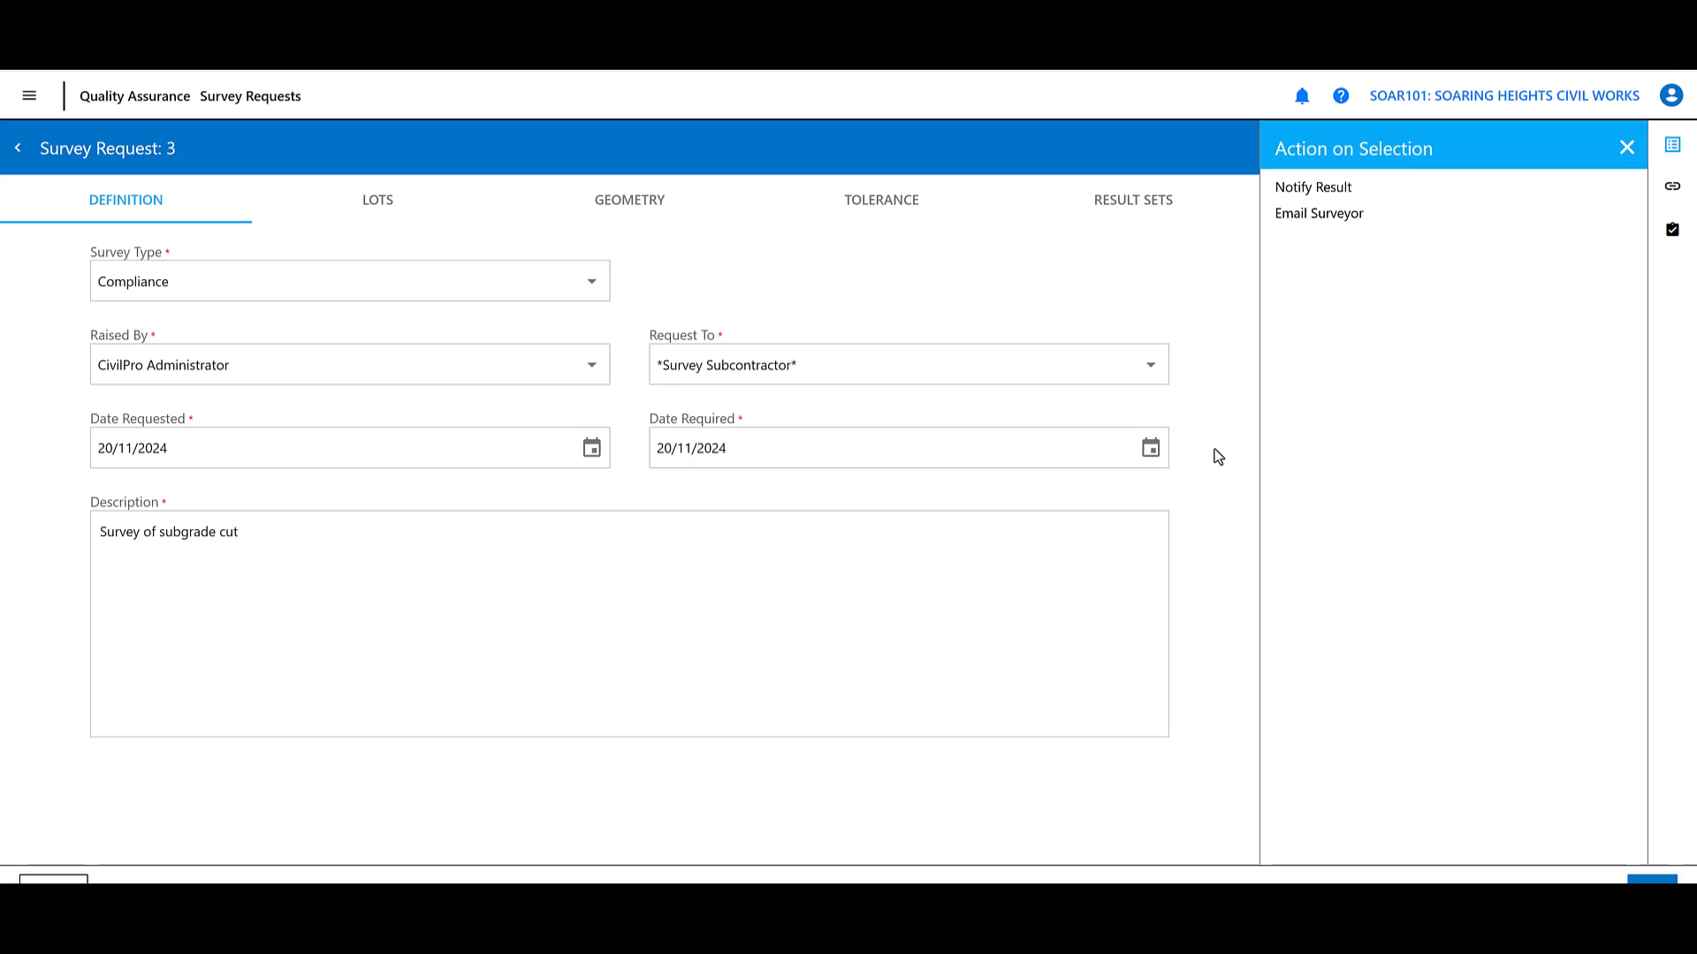
- Leave survey request 3 and open the Quality Assurance register of survey requests
{"action": "left_click", "coordinate": [1627, 147]}
{"action": "left_click", "coordinate": [29, 95]}
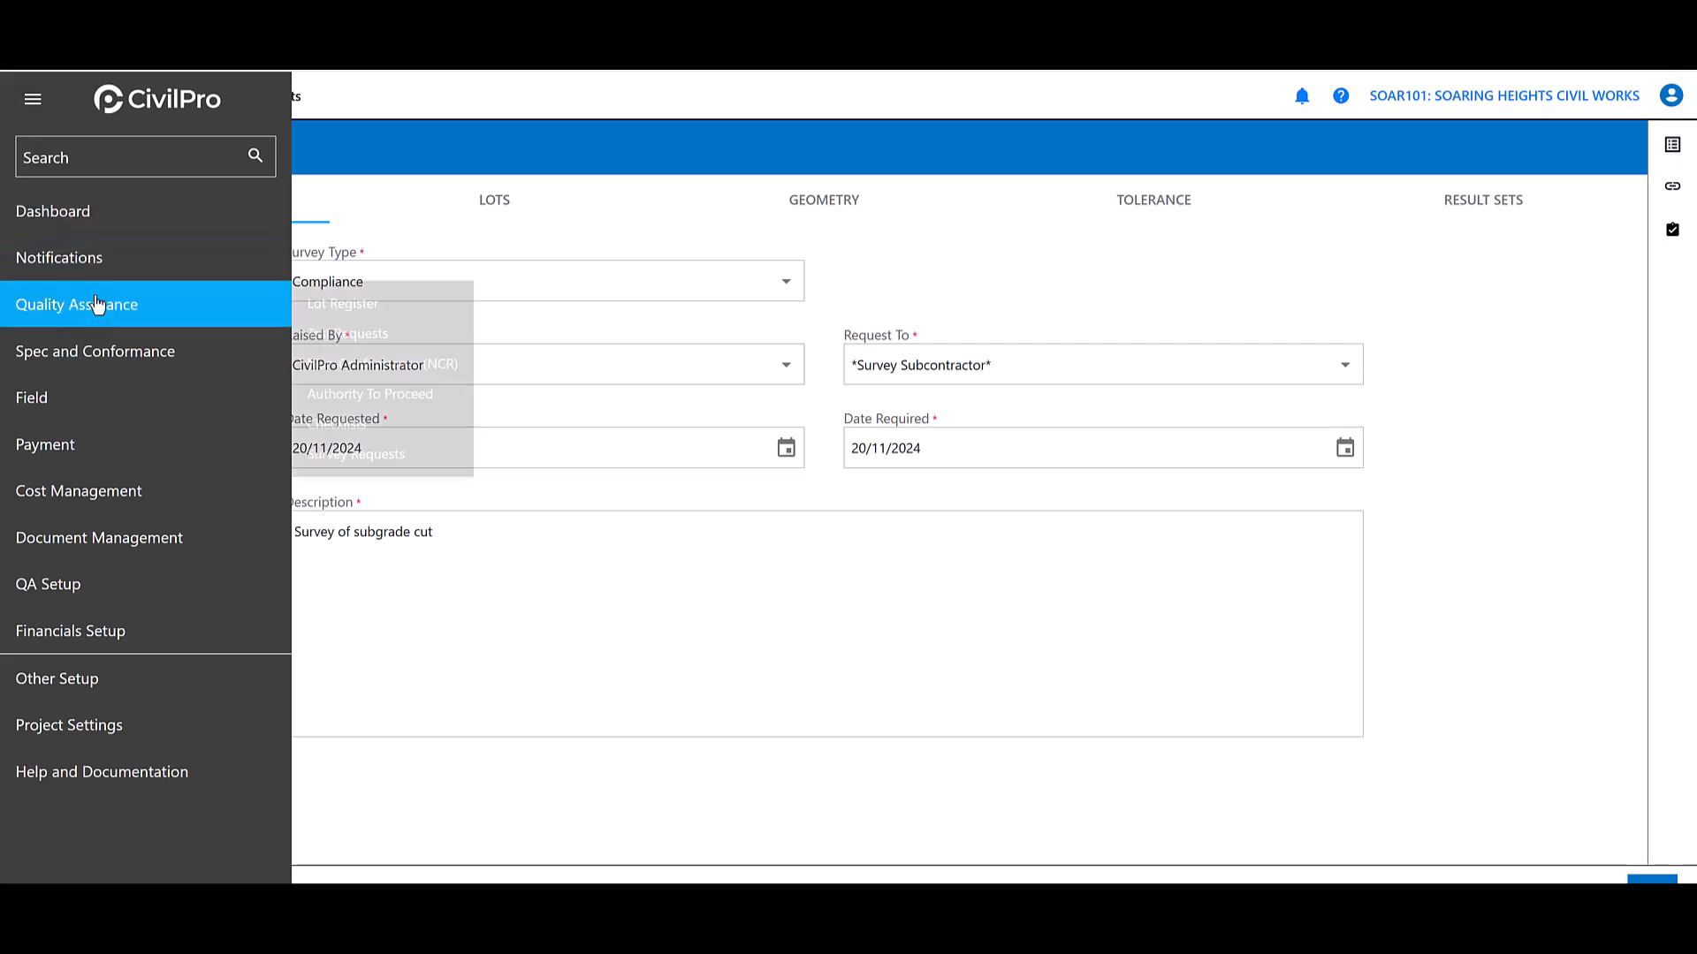
{"action": "mouse_move", "coordinate": [70, 317]}
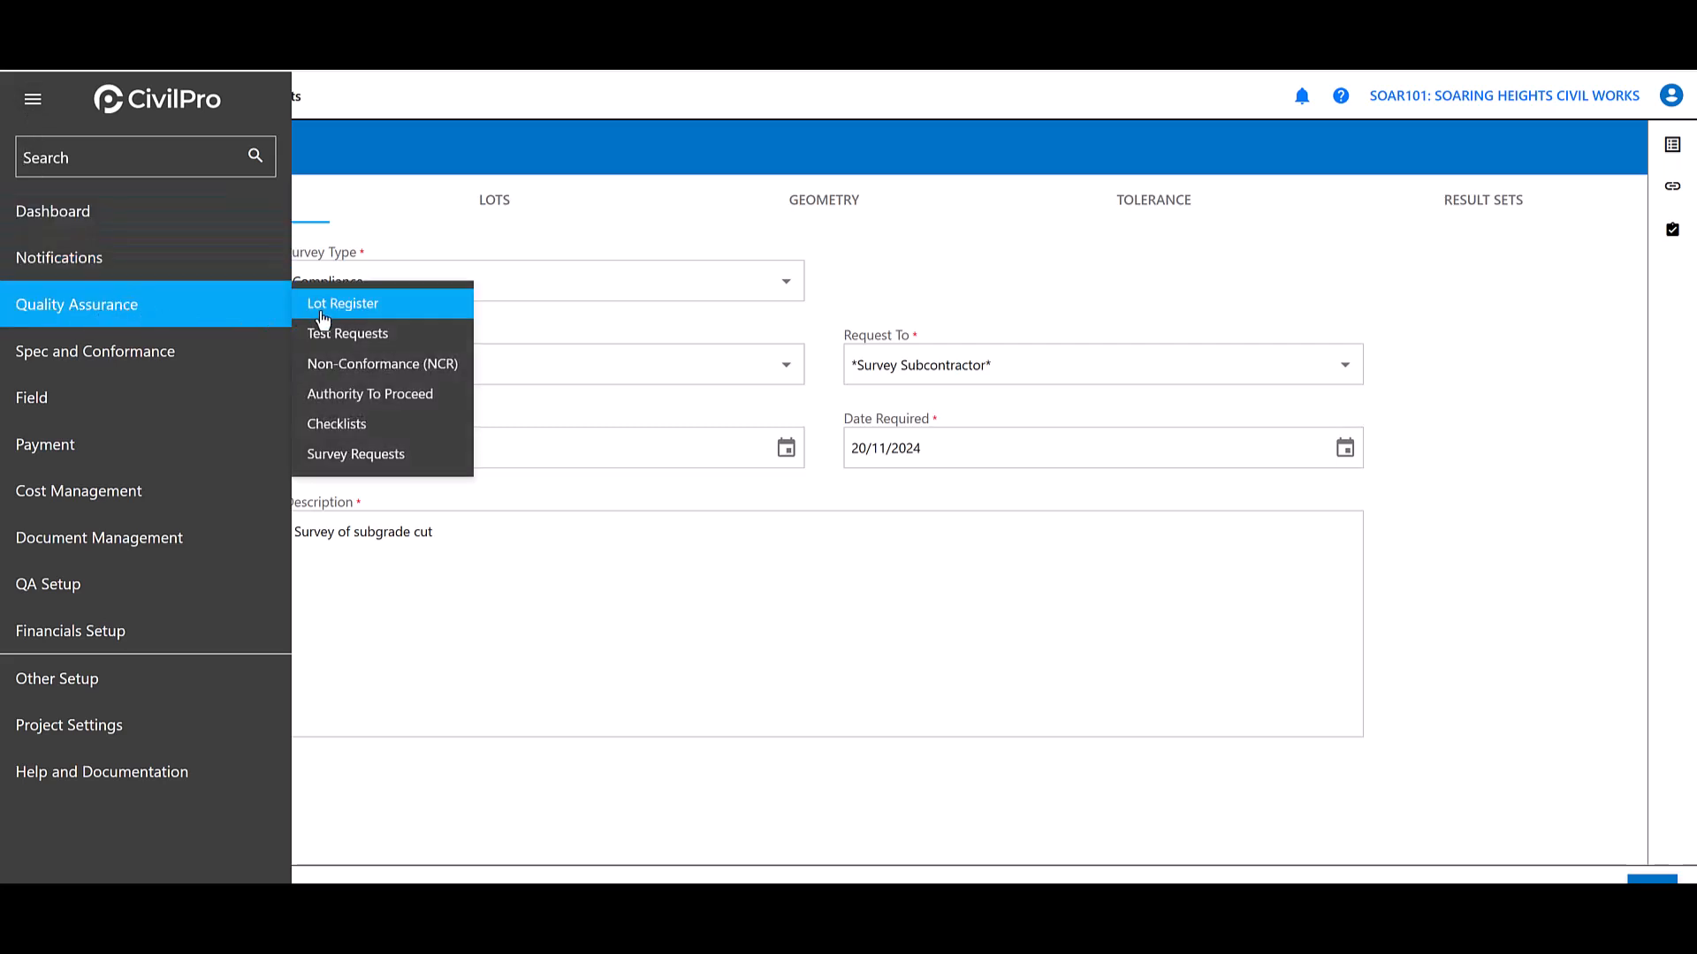
{"action": "left_click", "coordinate": [363, 449]}
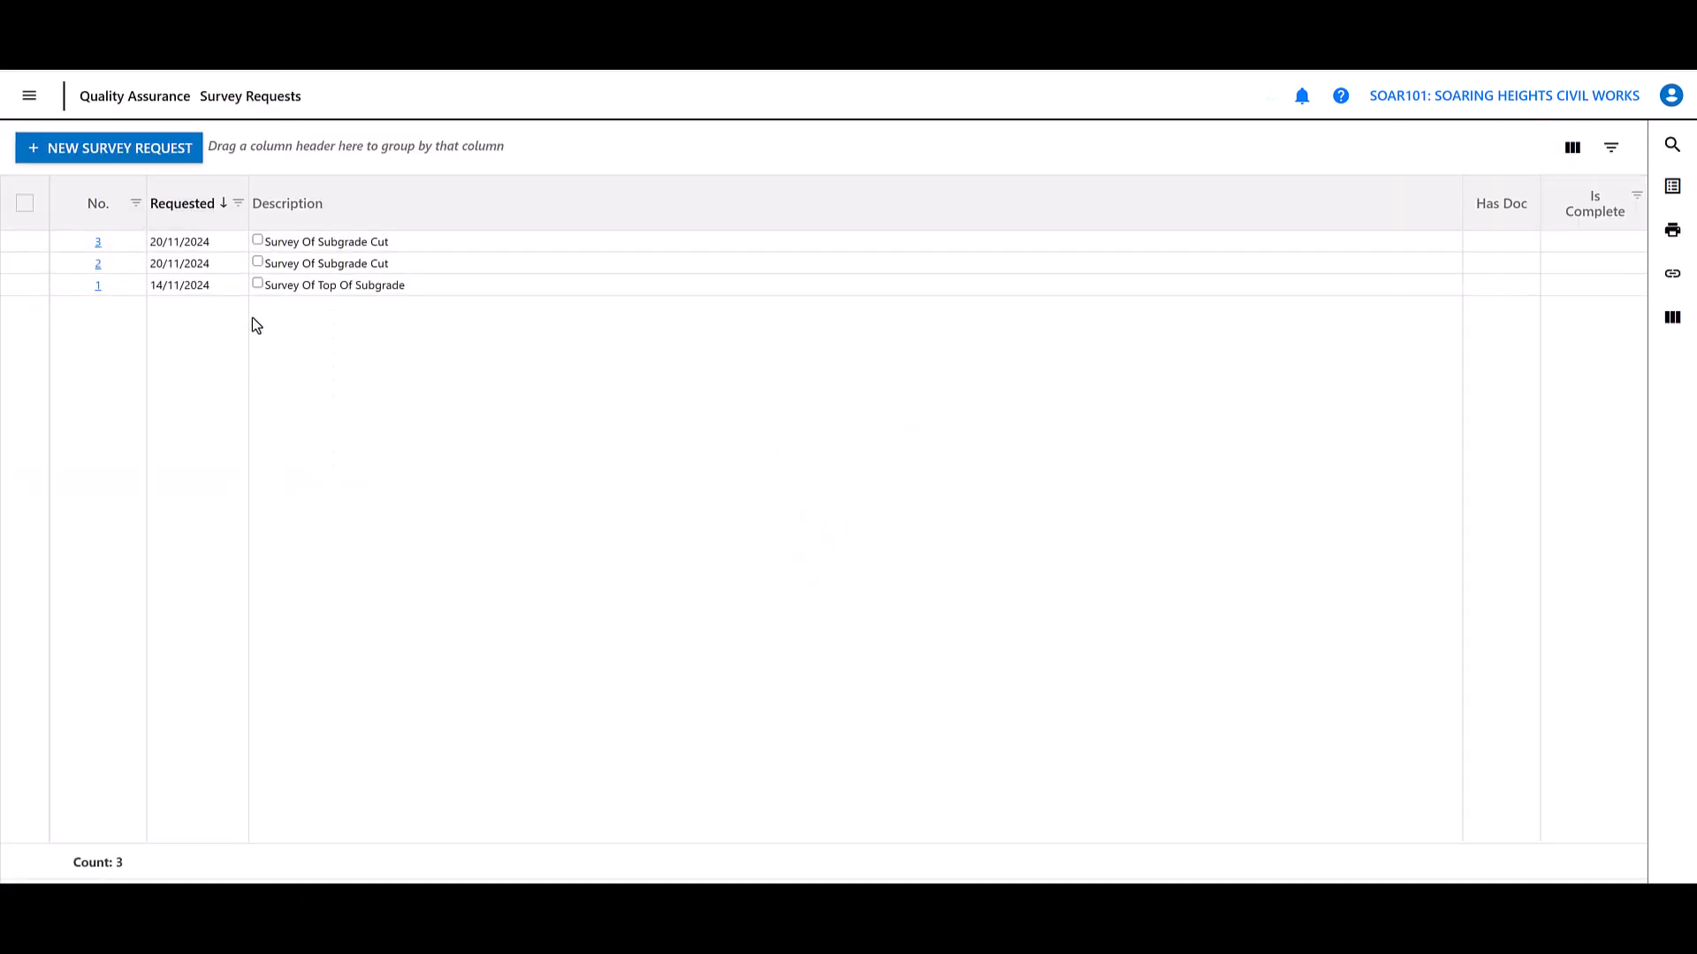
- Add the Request To Name column after Description in the survey requests register and narrow the Description column
{"action": "left_click", "coordinate": [1612, 148]}
{"action": "left_click", "coordinate": [1515, 218]}
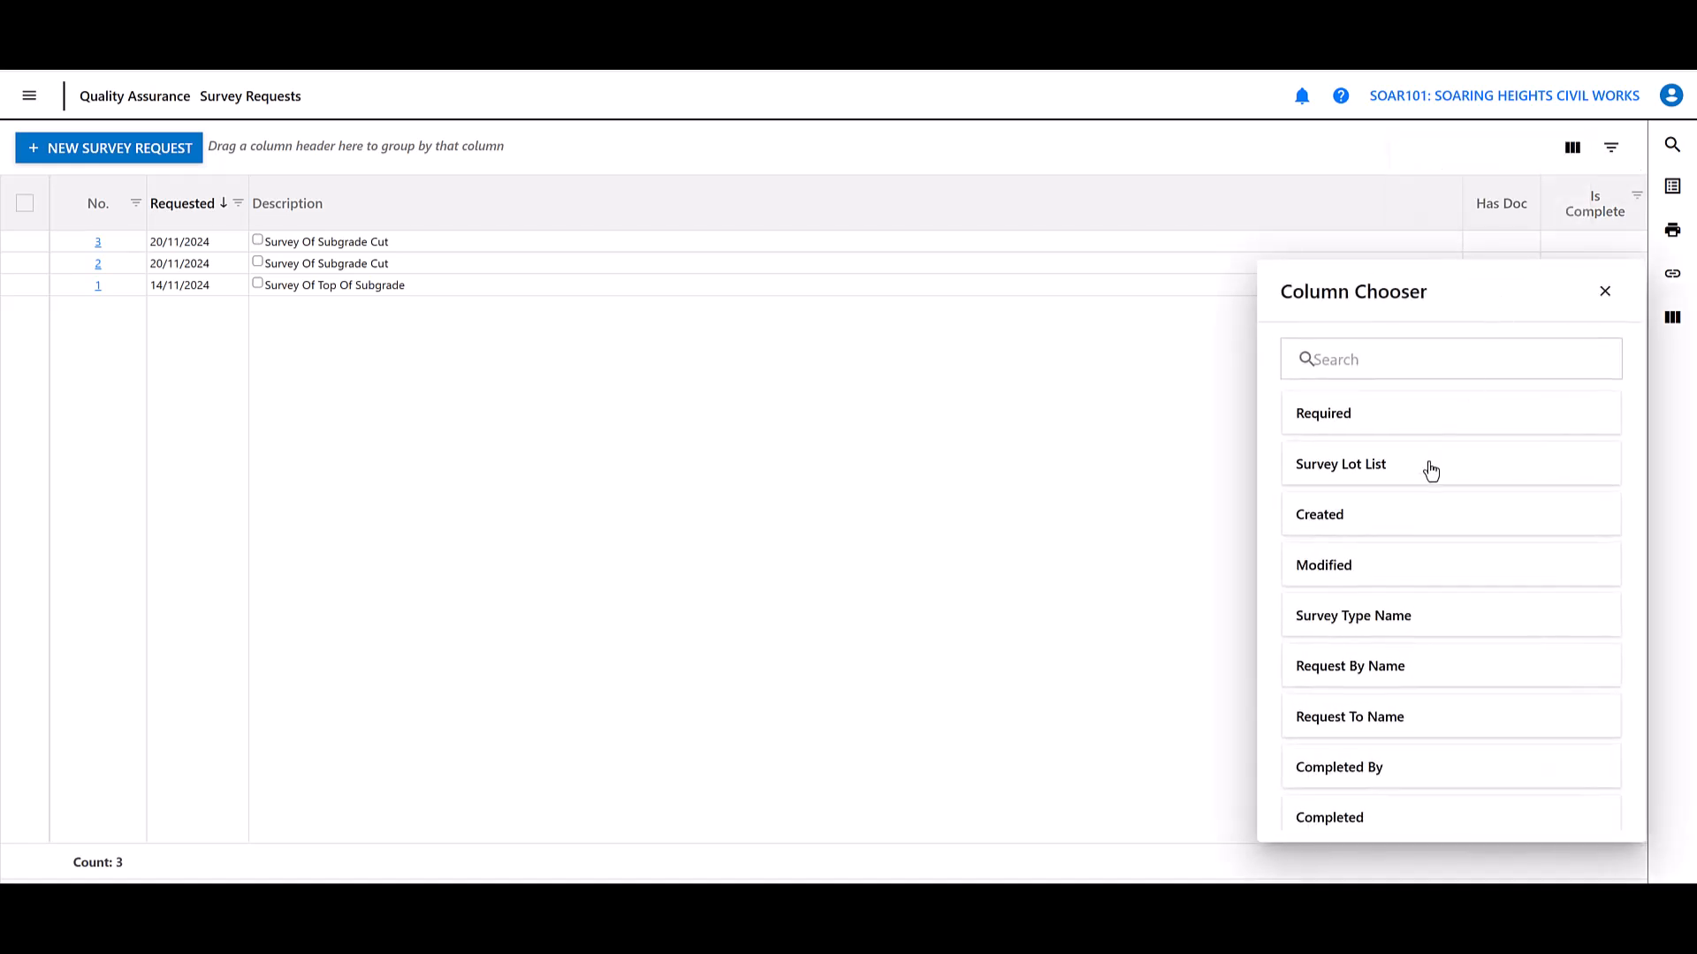
{"action": "scroll", "coordinate": [1399, 548], "scroll_direction": "down", "scroll_amount": 1}
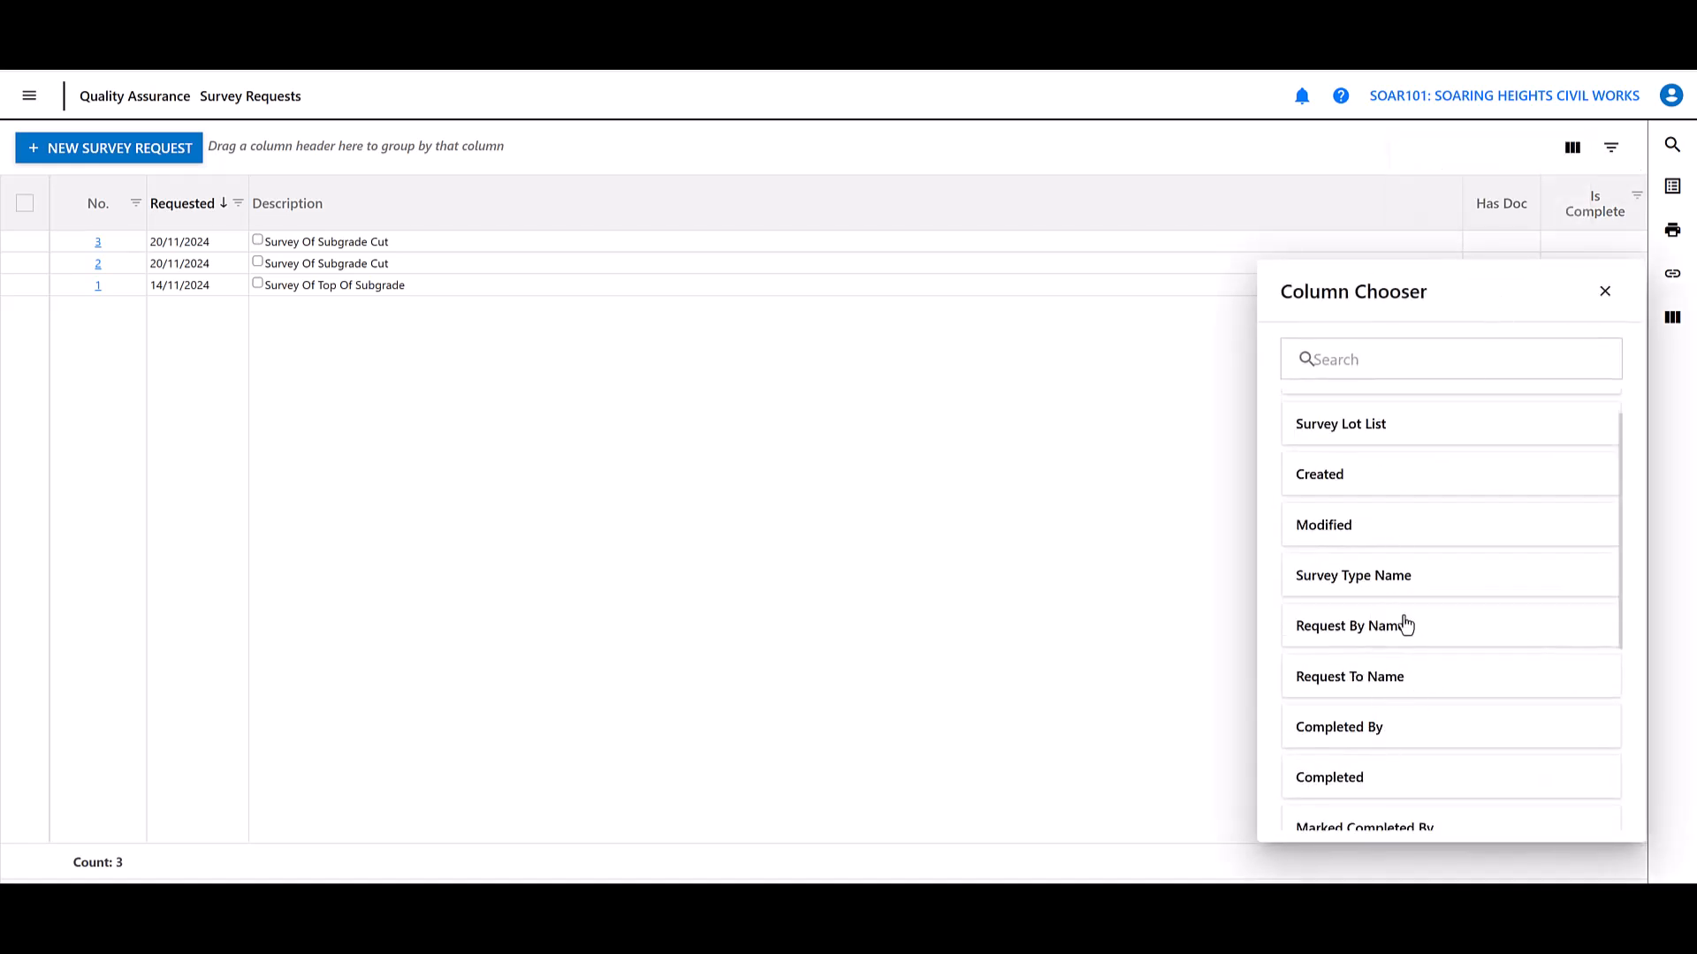
{"action": "scroll", "coordinate": [1391, 721], "scroll_direction": "down", "scroll_amount": 1}
{"action": "scroll", "coordinate": [1388, 712], "scroll_direction": "down", "scroll_amount": 1}
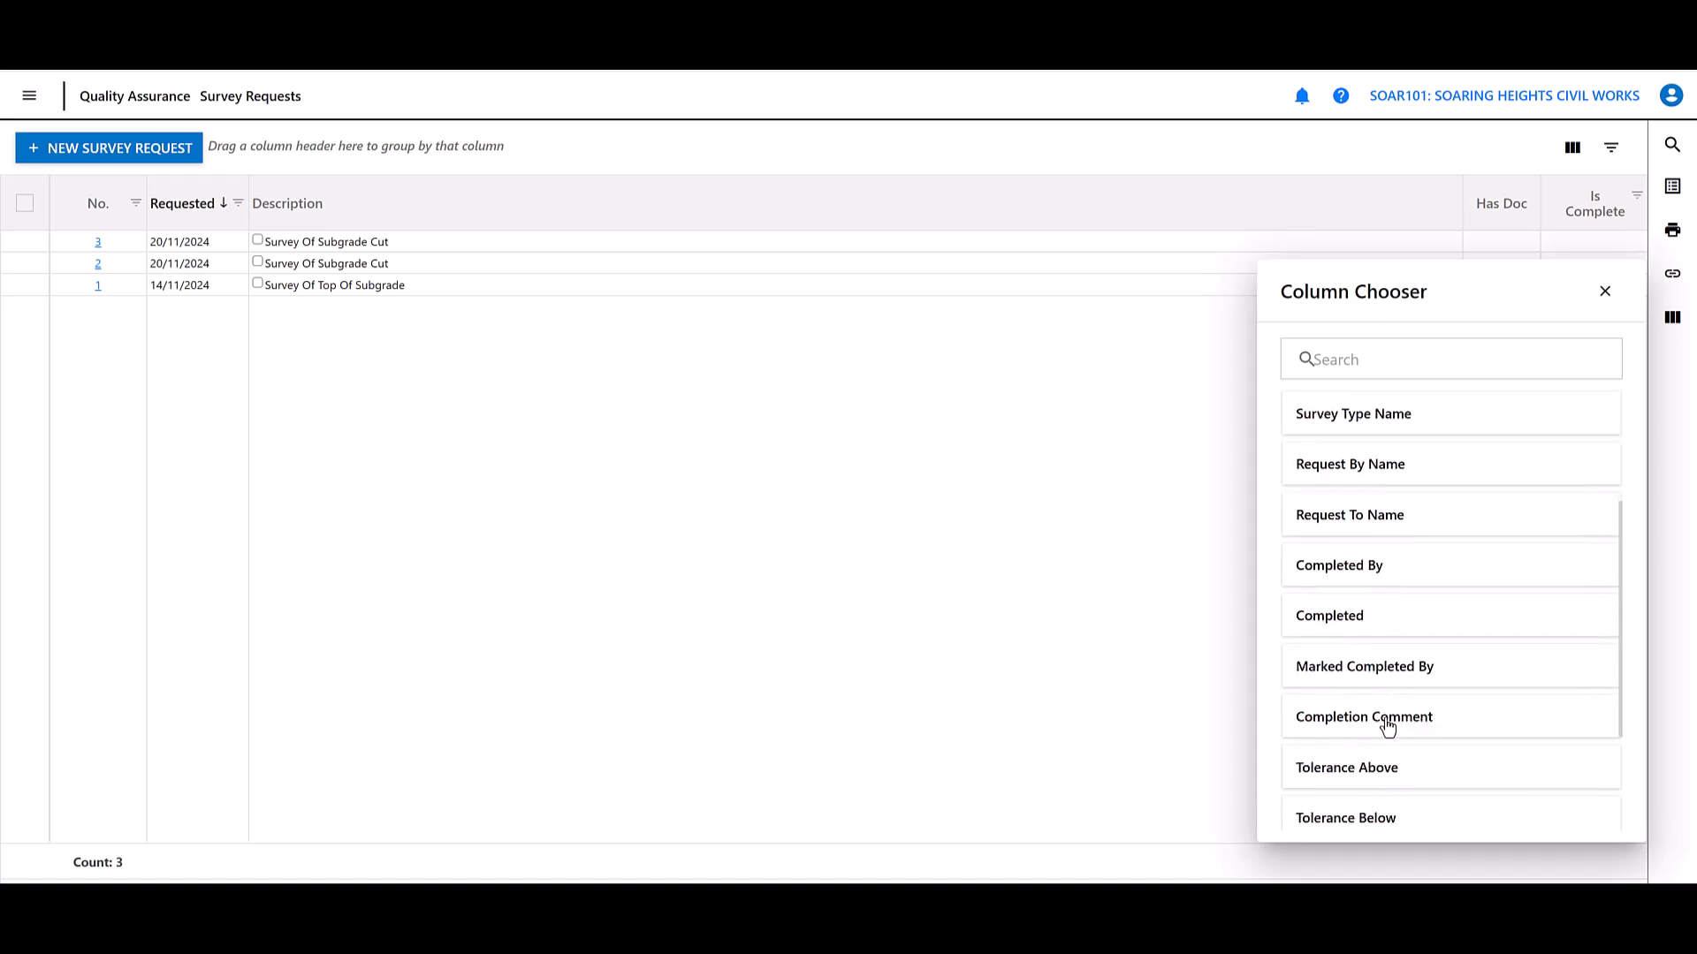
{"action": "left_click_drag", "start_coordinate": [1357, 512], "coordinate": [1438, 234]}
{"action": "left_click_drag", "start_coordinate": [1307, 197], "coordinate": [599, 238]}
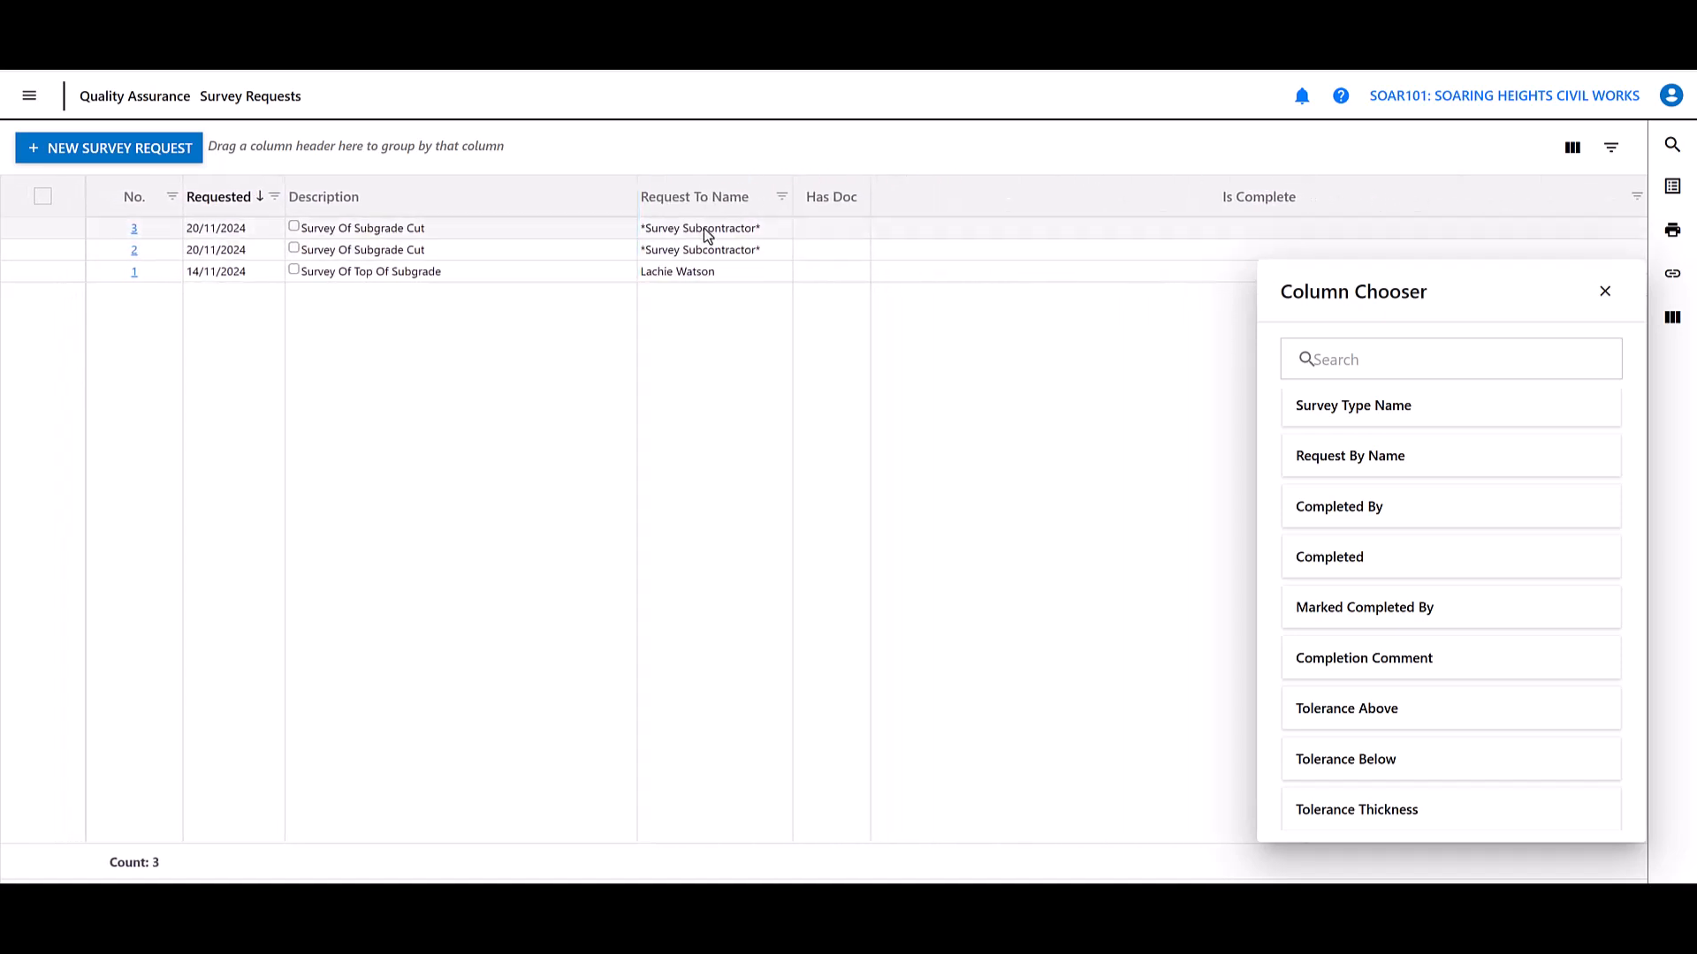
{"action": "left_click", "coordinate": [1605, 291]}
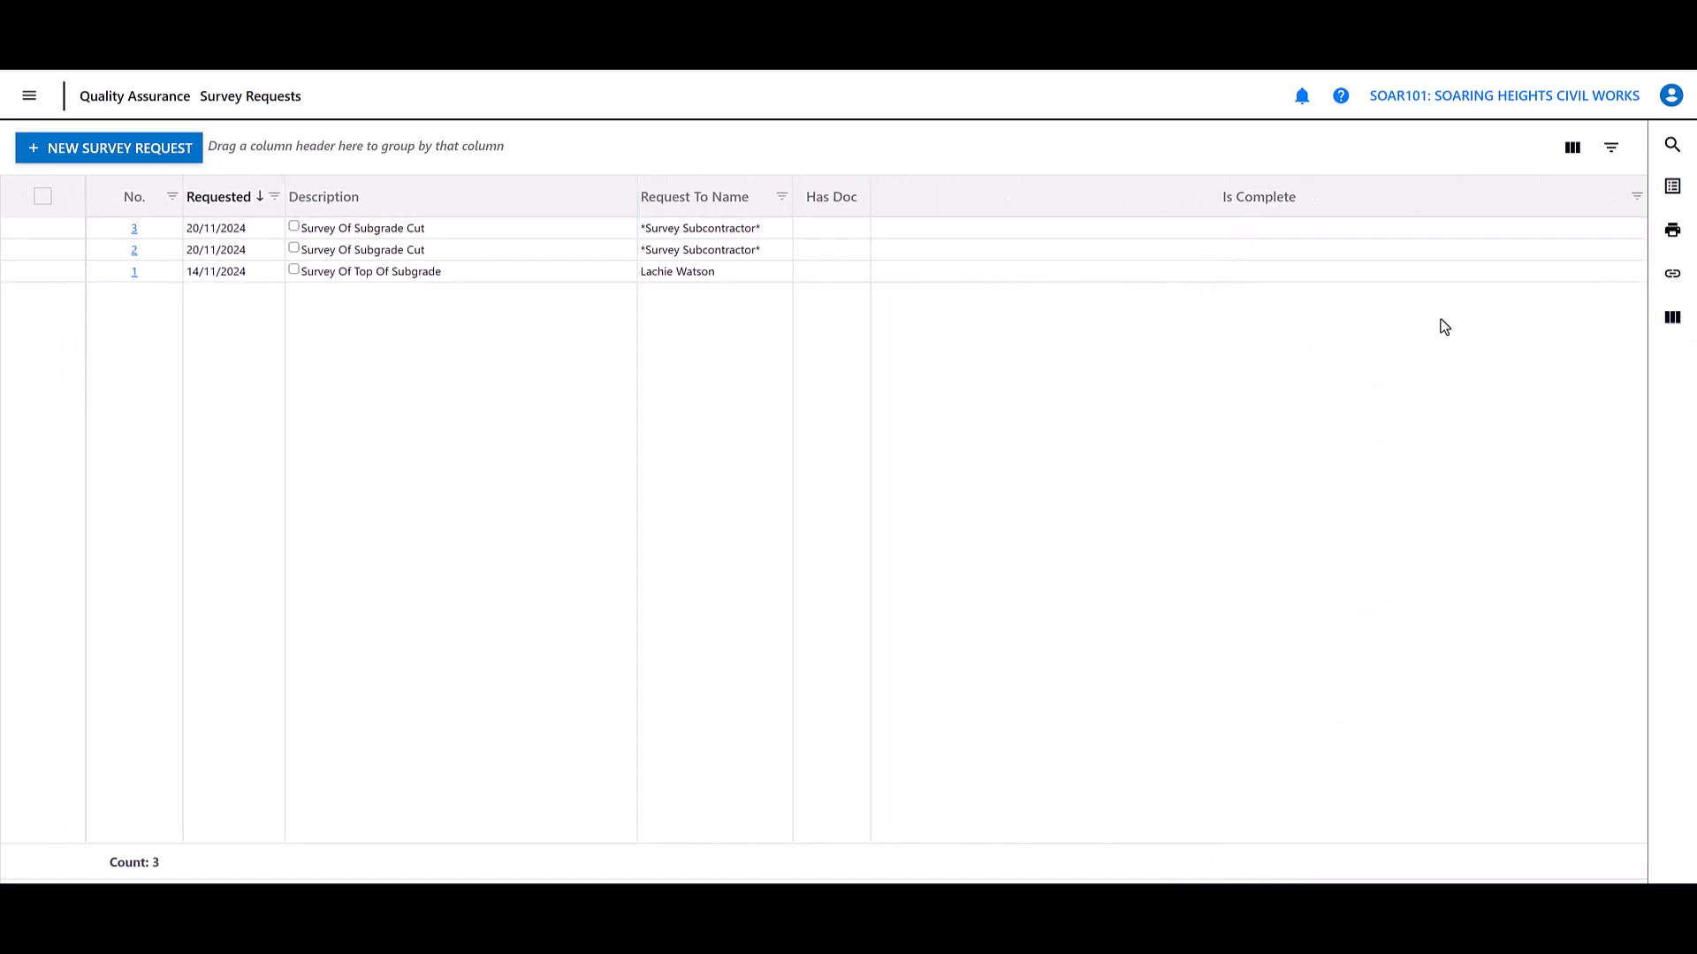
- Open survey request 3 from the register and start a result notification for it
{"action": "left_click", "coordinate": [133, 229]}
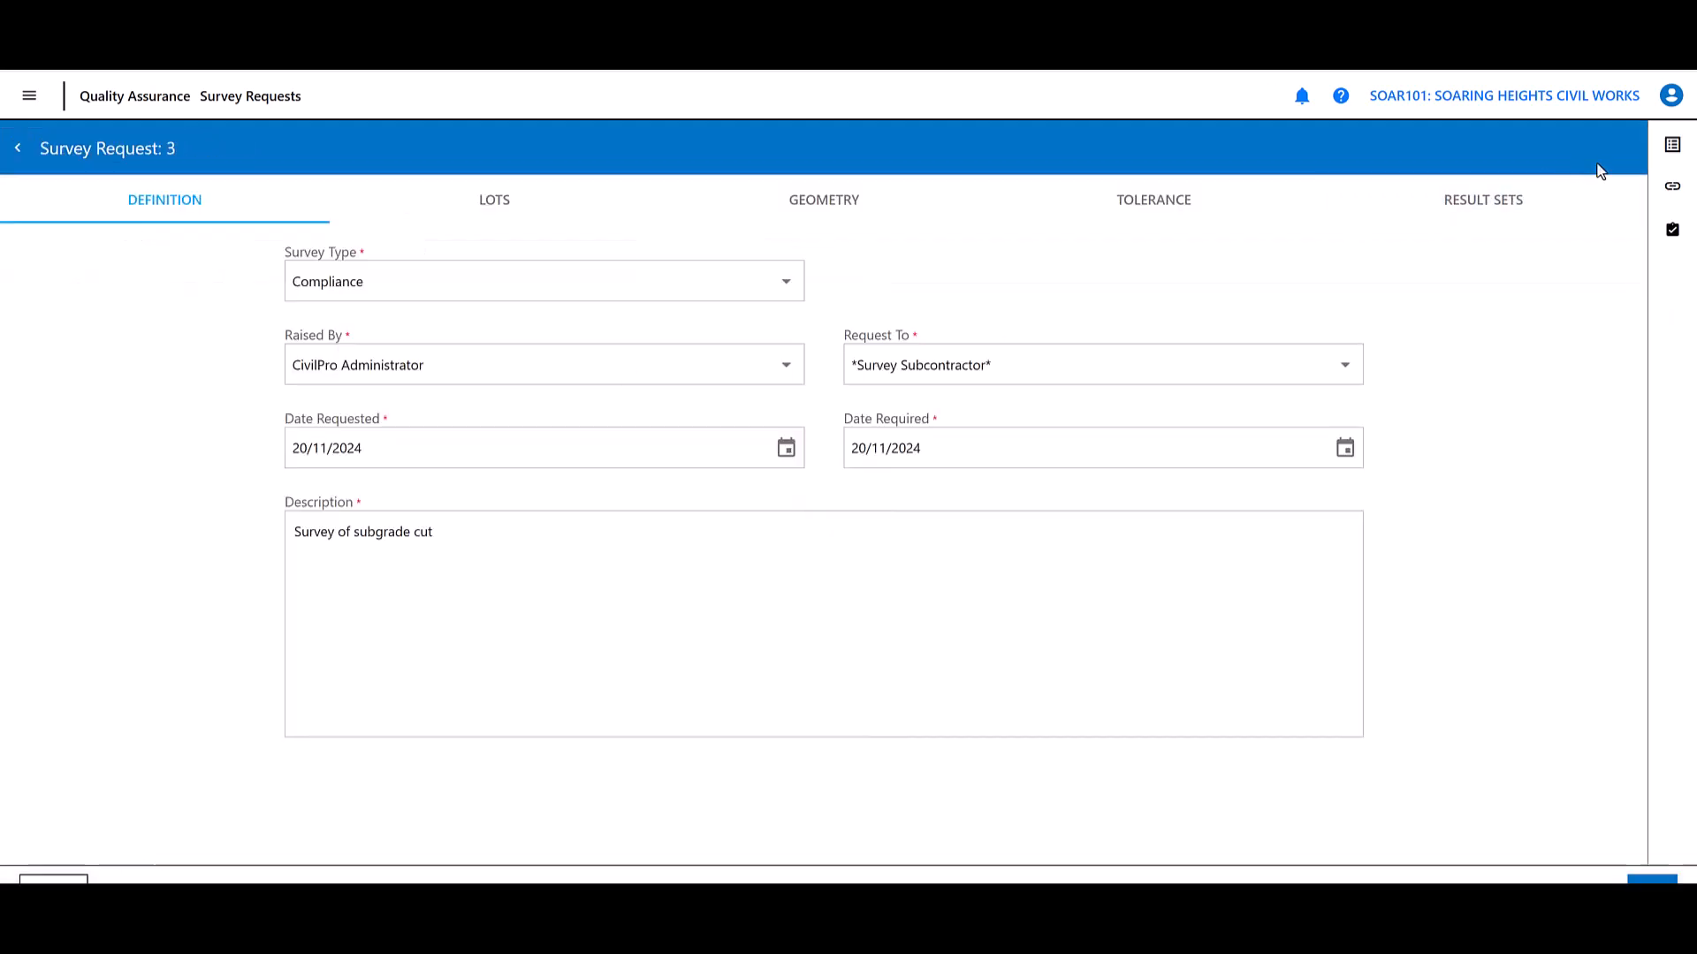
{"action": "left_click", "coordinate": [1672, 144]}
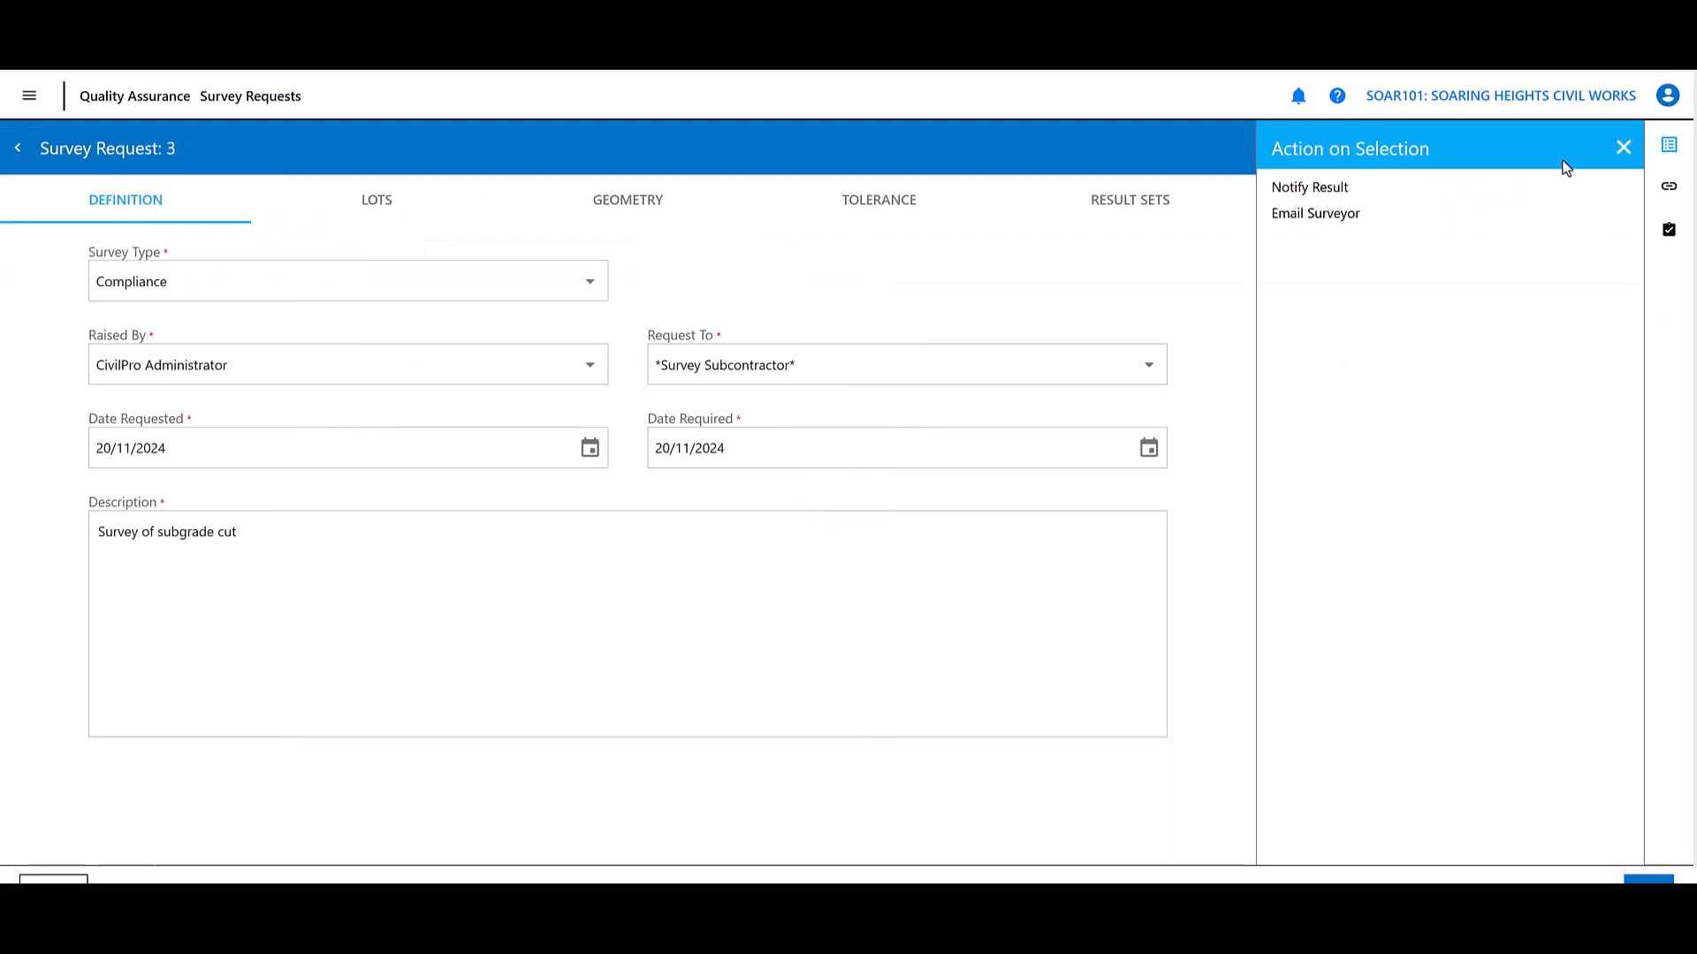
{"action": "left_click", "coordinate": [1302, 188]}
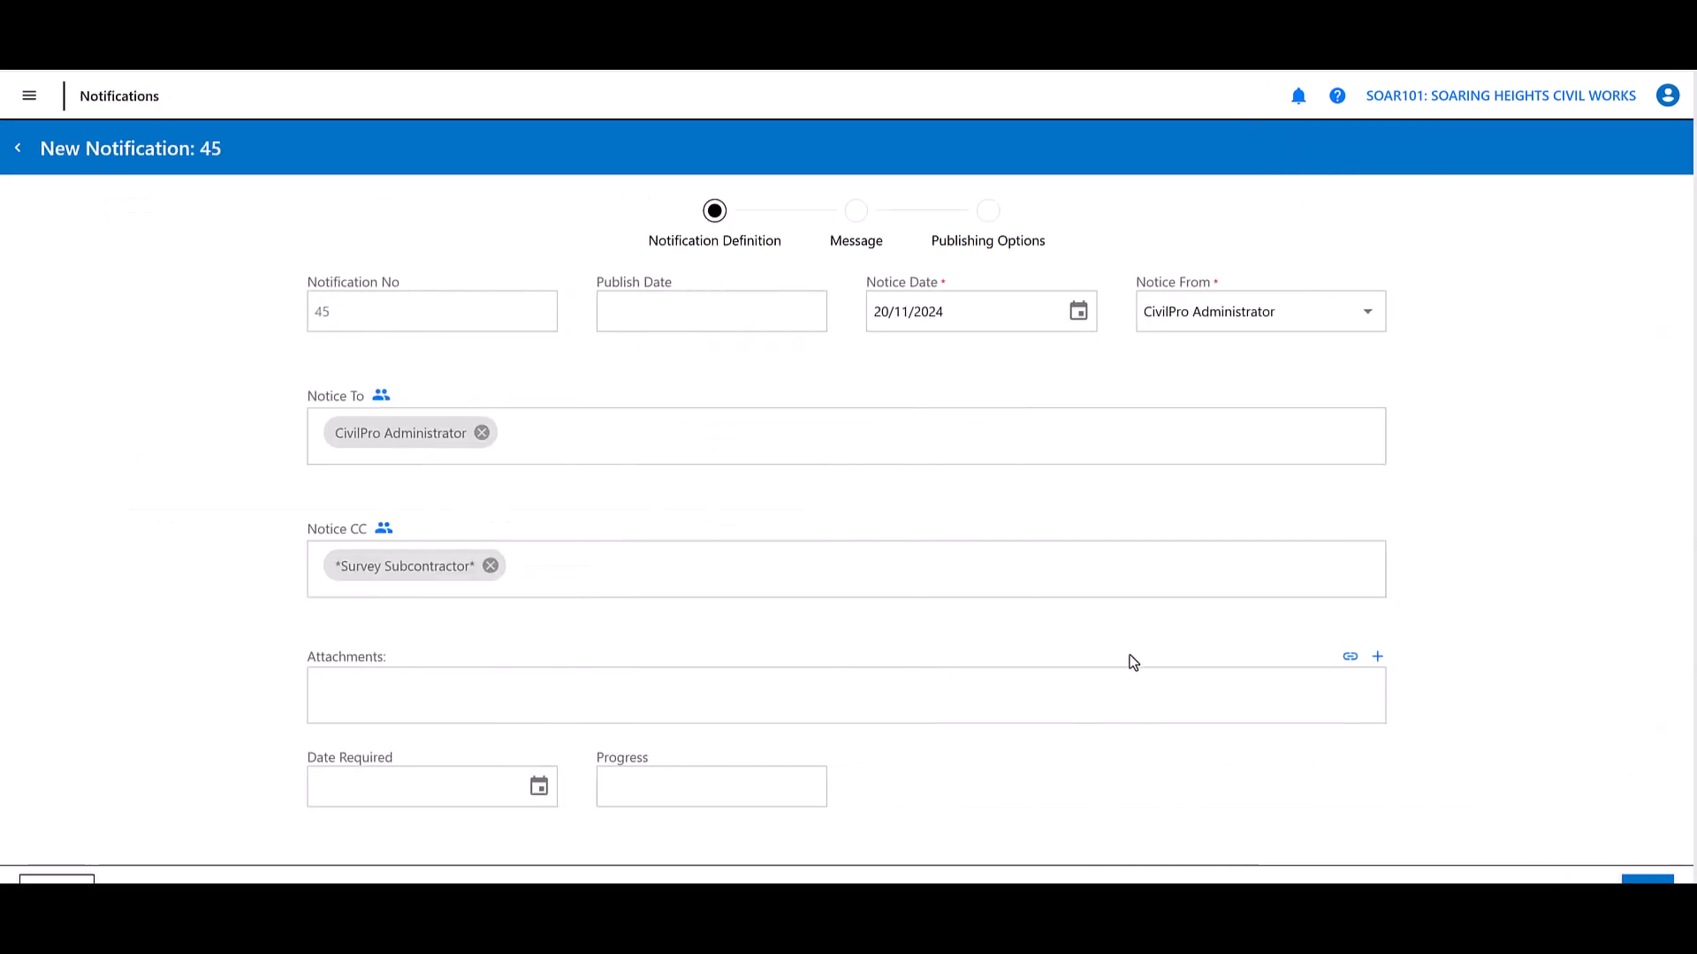
- View the attachment upload option without adding a file, and accept the prefilled recipients and Survey Result Upload message to reach the publishing options
{"action": "left_click", "coordinate": [1379, 659]}
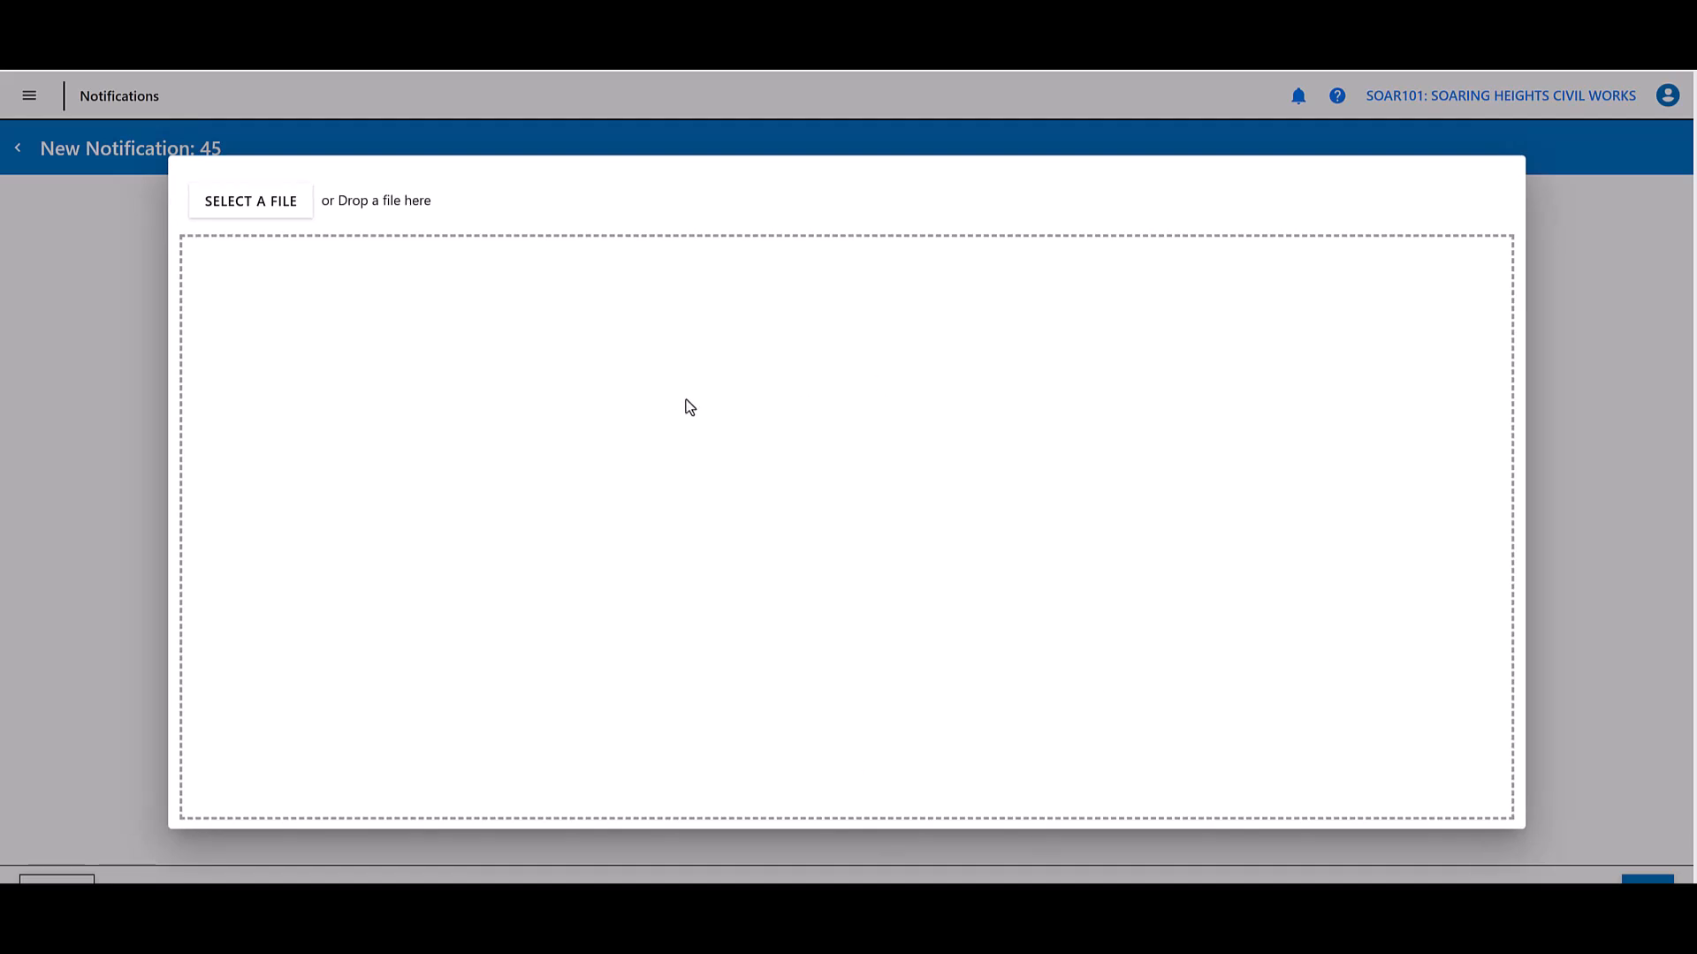
{"action": "left_click", "coordinate": [1563, 433]}
{"action": "left_click", "coordinate": [1647, 879]}
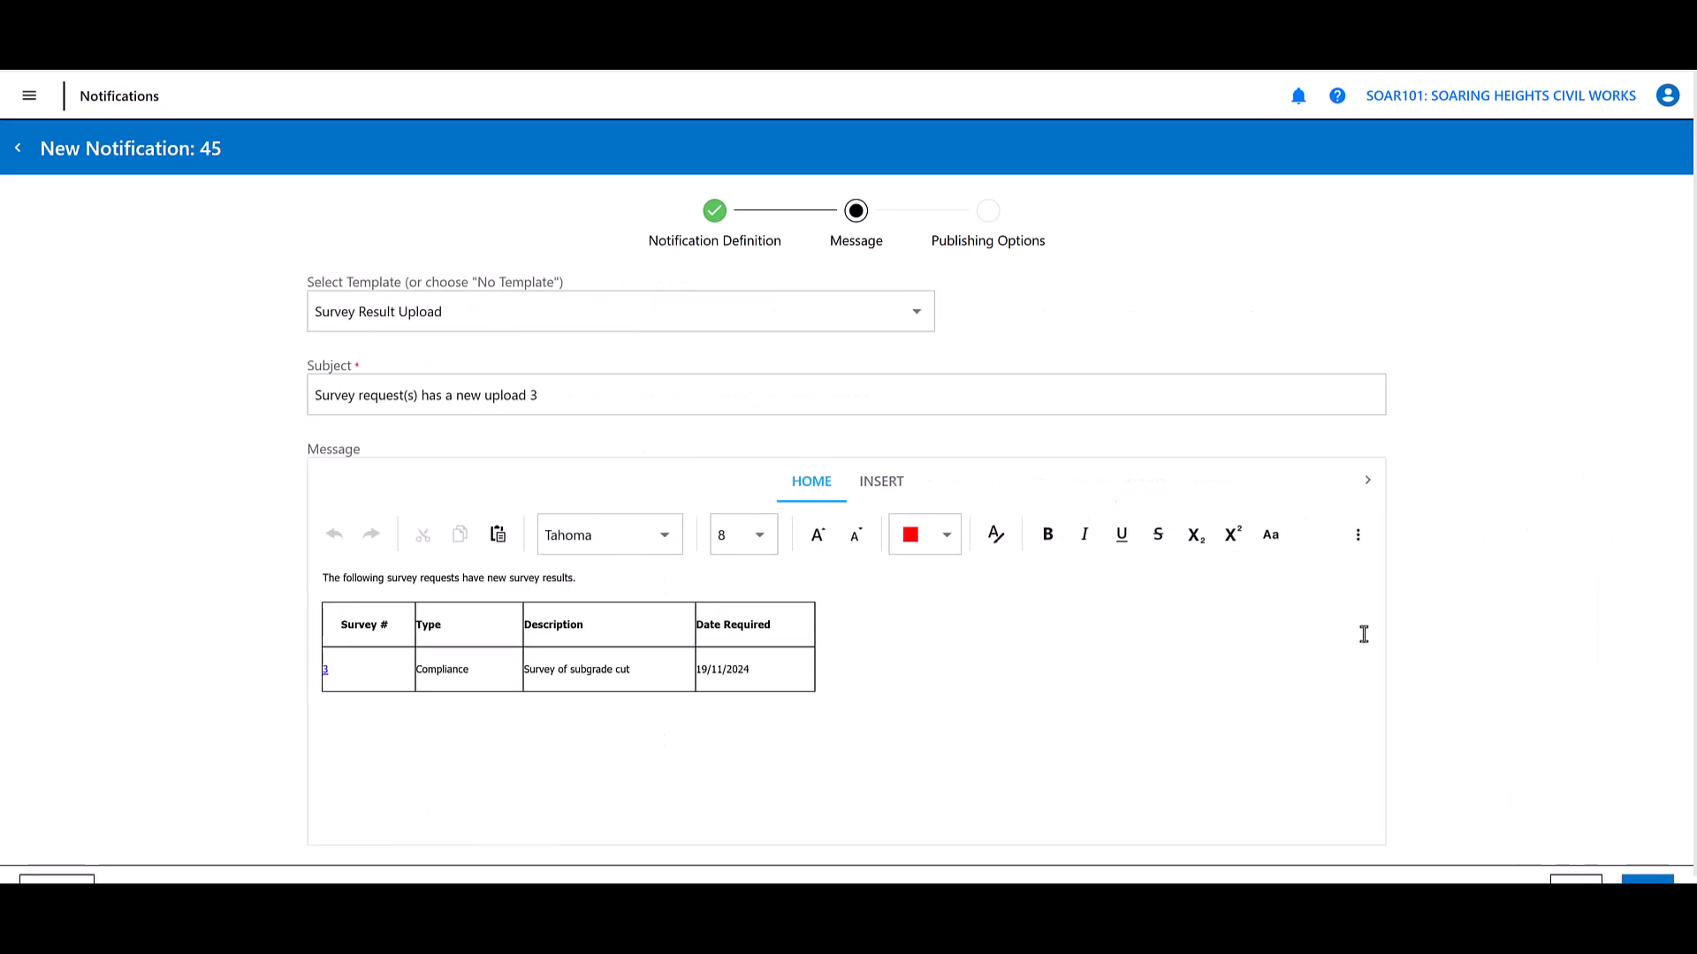
{"action": "left_click", "coordinate": [1647, 879]}
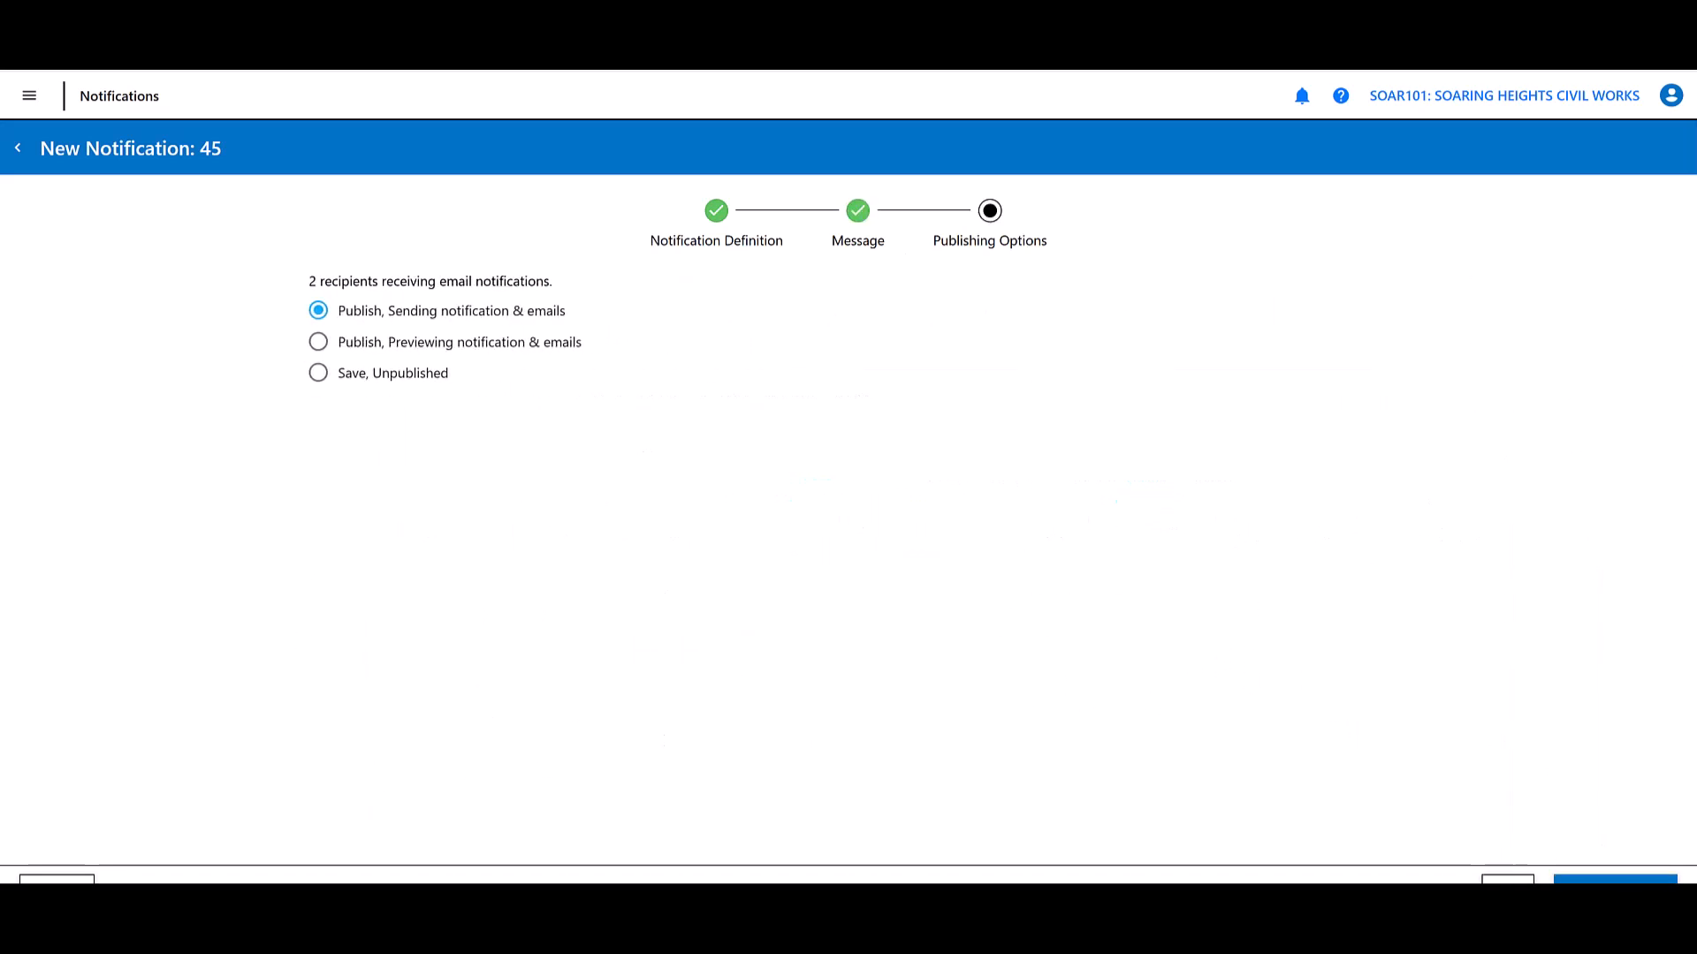